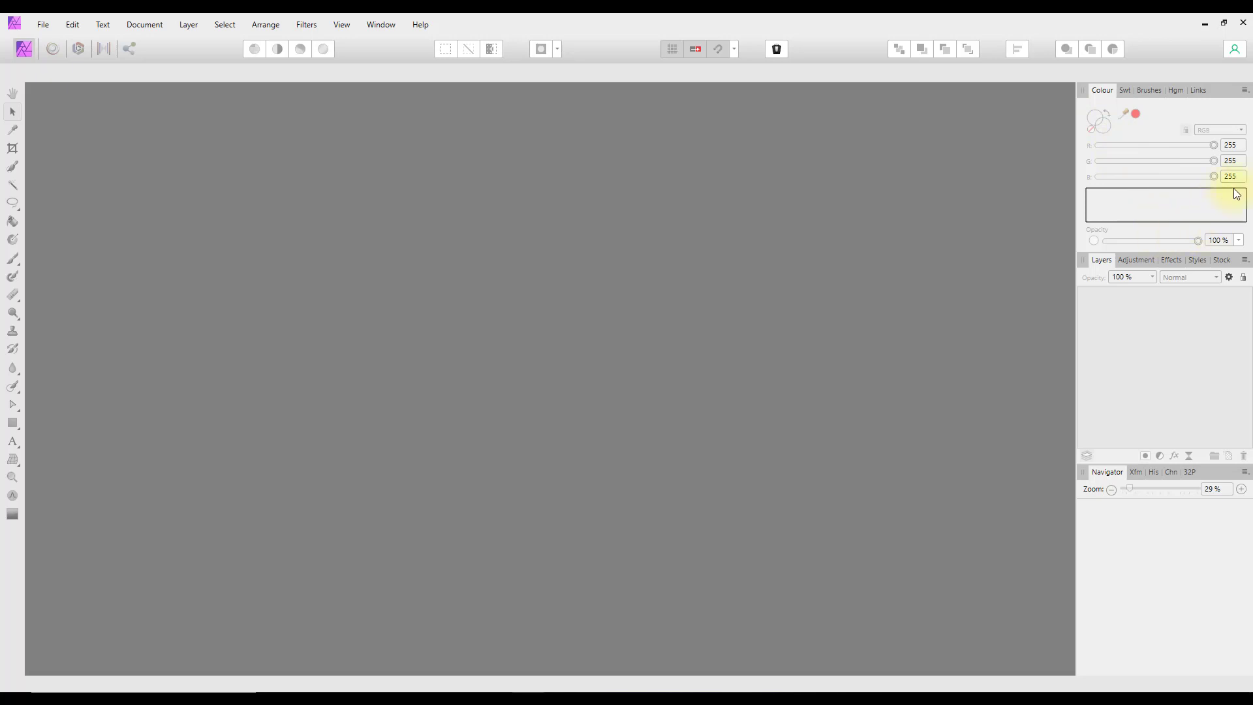
click(1128, 93)
click(1103, 92)
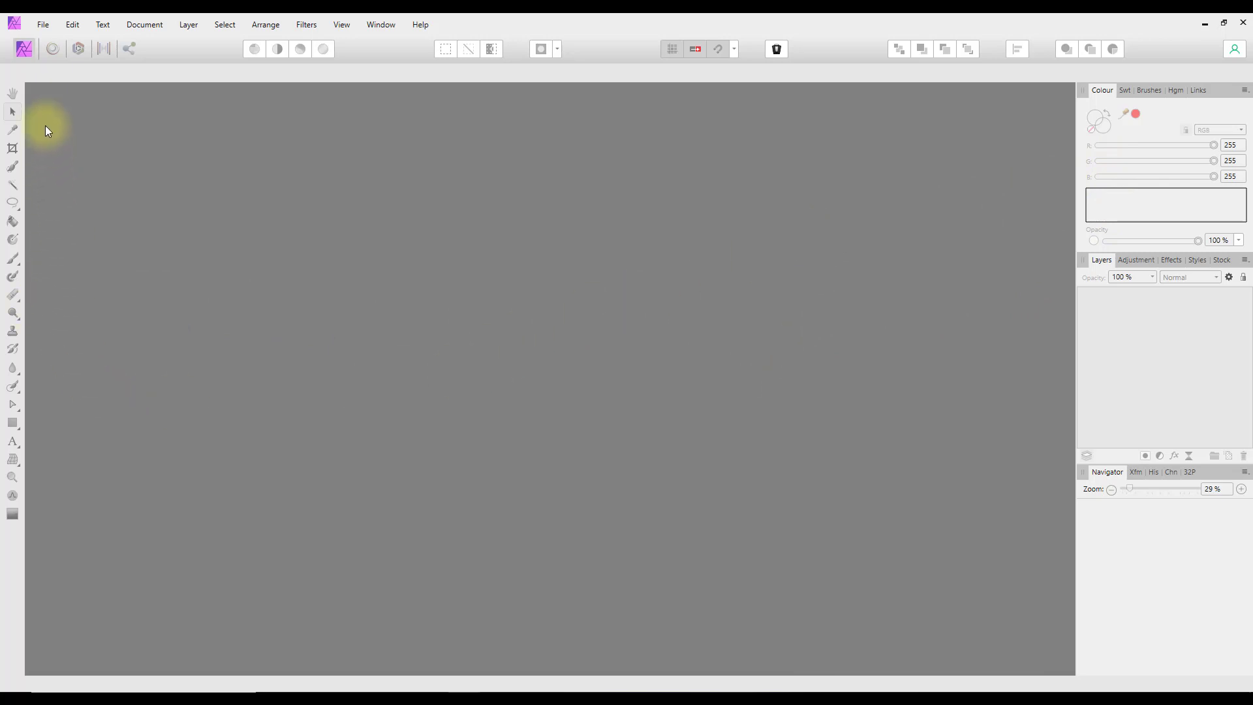
Step: Open the recently used image Walton-Beach-Pier-1-July2021-pt03.jpg
click(45, 29)
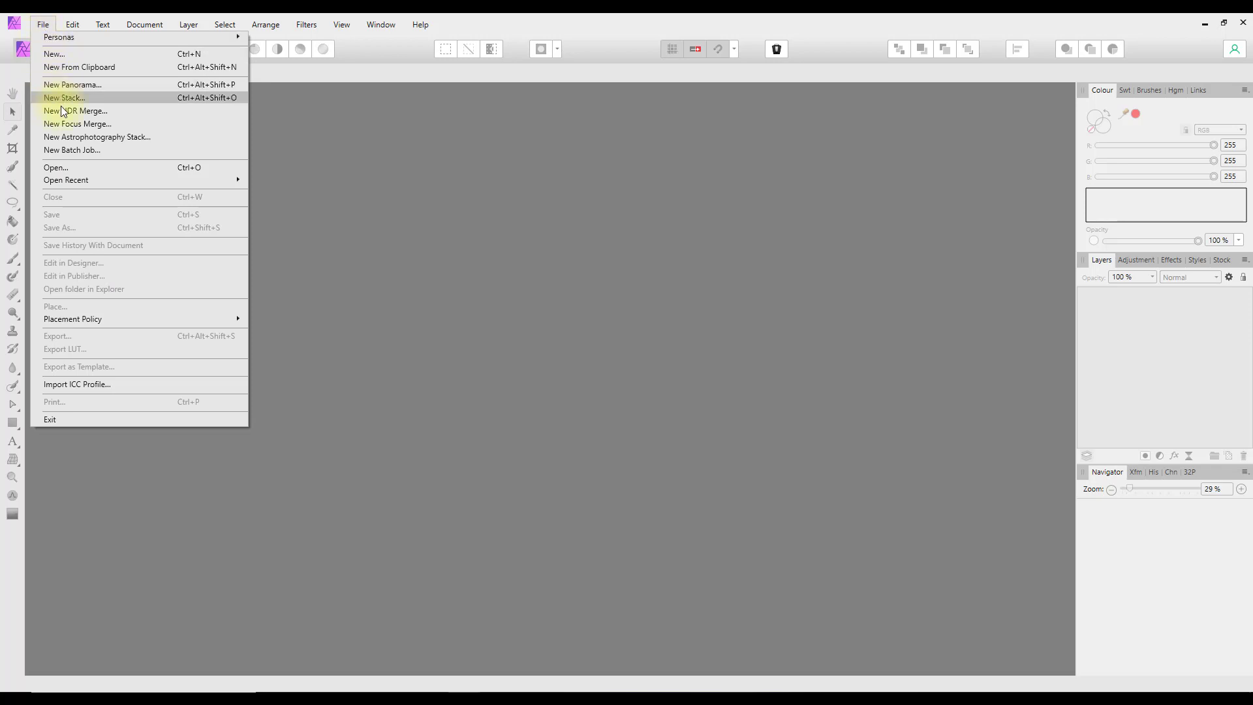
mouse_move(215, 183)
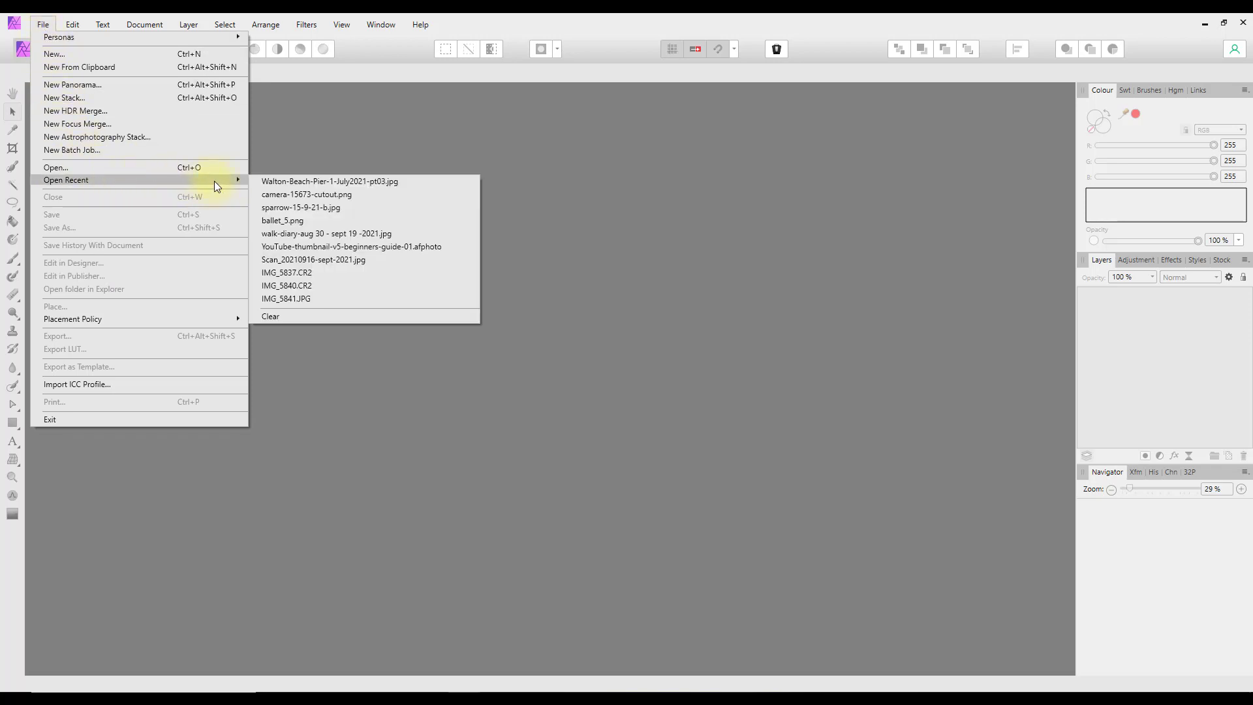
click(300, 181)
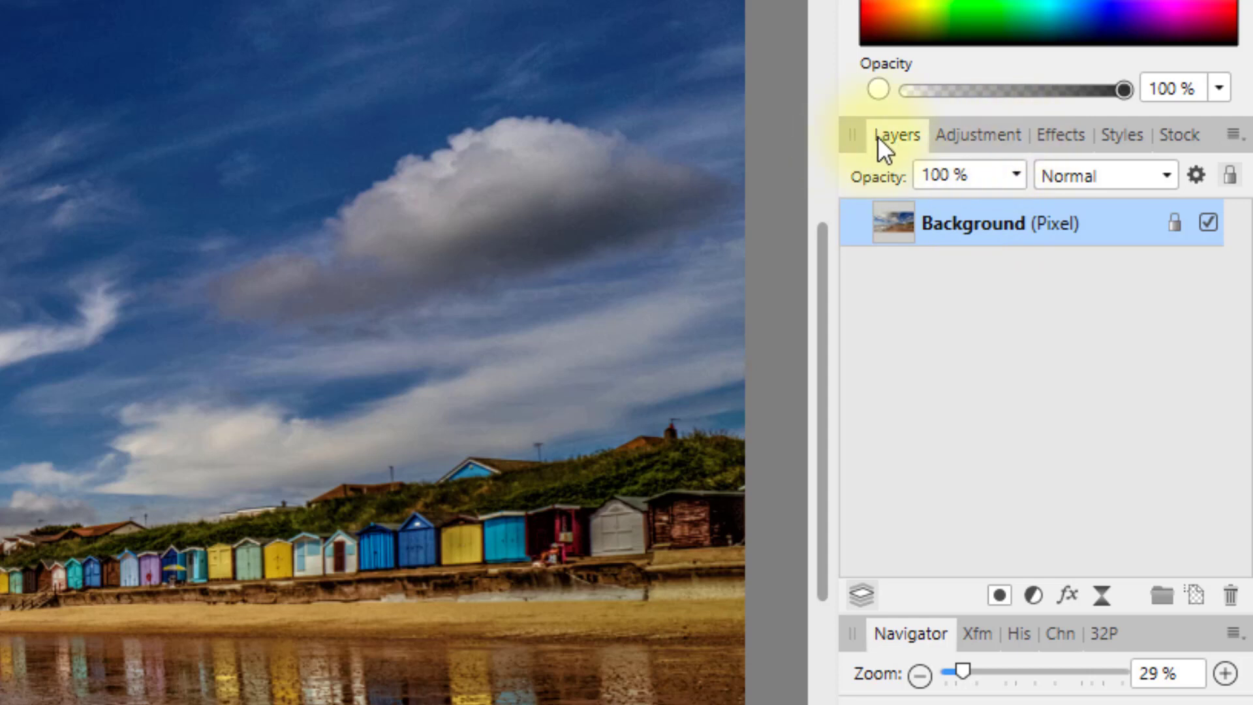
Step: Reorder the Adjustment and Effects panels ahead of Layers, and return Layers to the first place in its group
click(989, 133)
drag(989, 133, 927, 132)
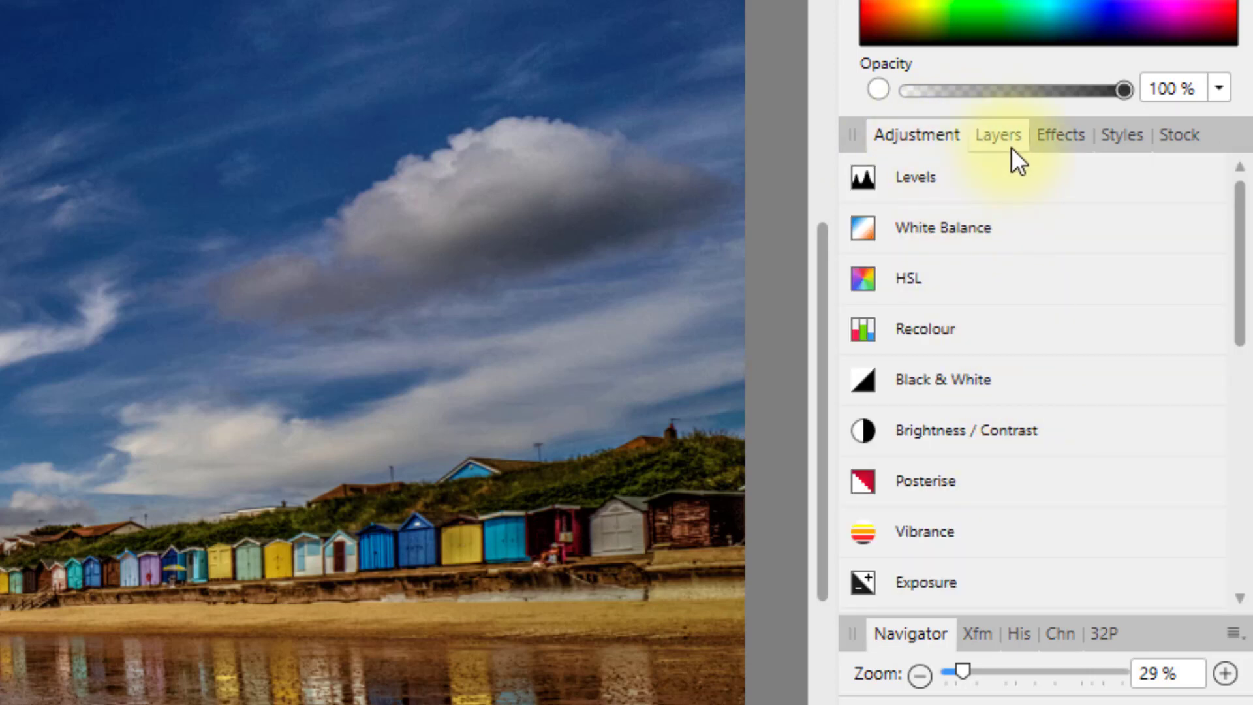
drag(1052, 139, 1012, 140)
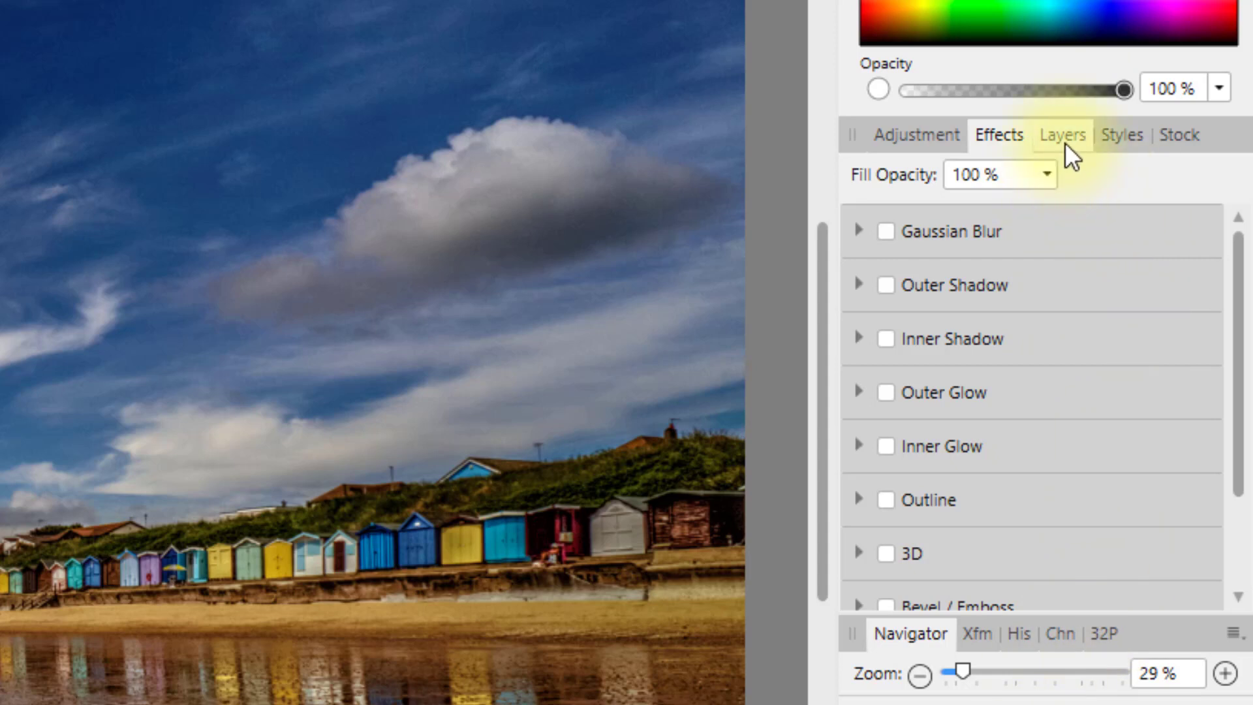
drag(1065, 136, 900, 149)
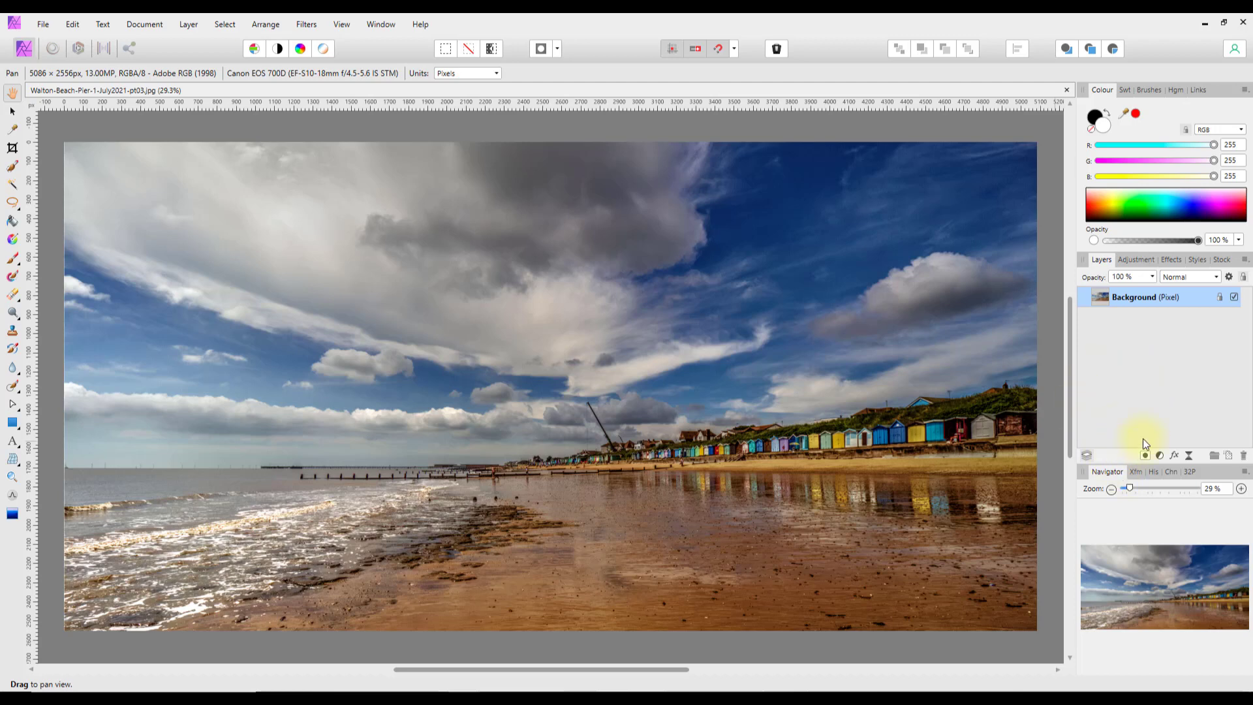
Step: Show the Library panel in the workspace
click(348, 27)
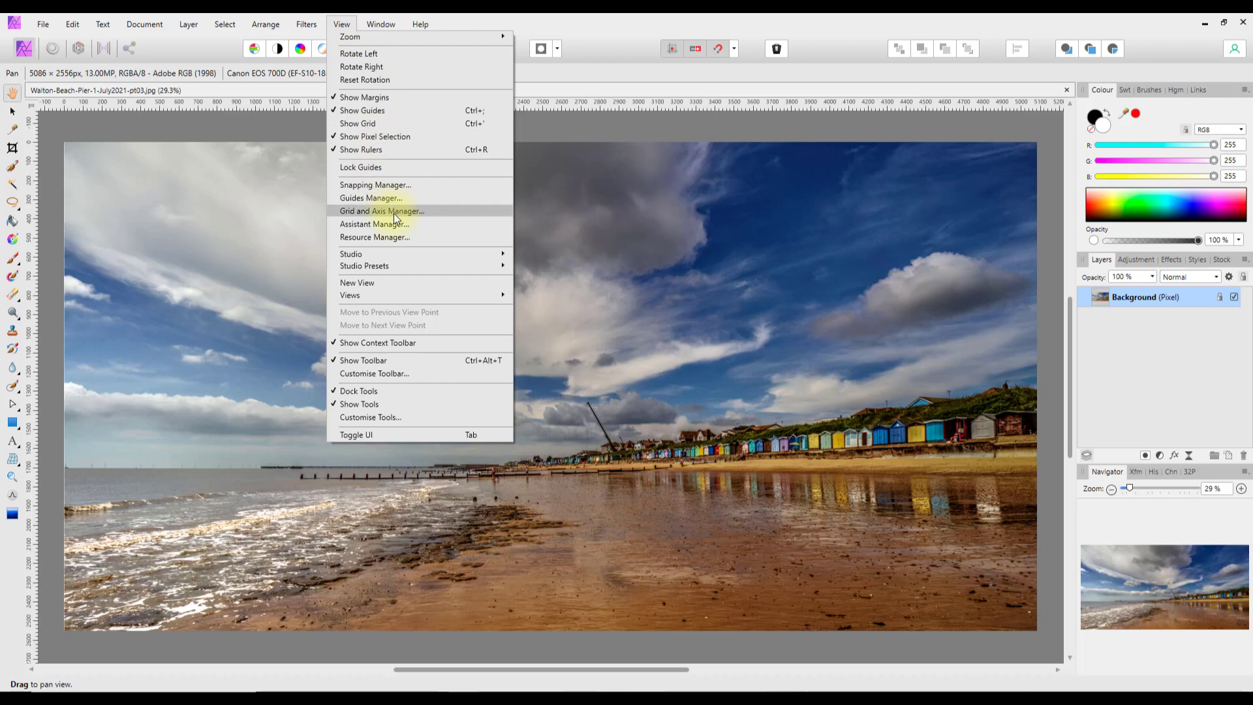
mouse_move(425, 253)
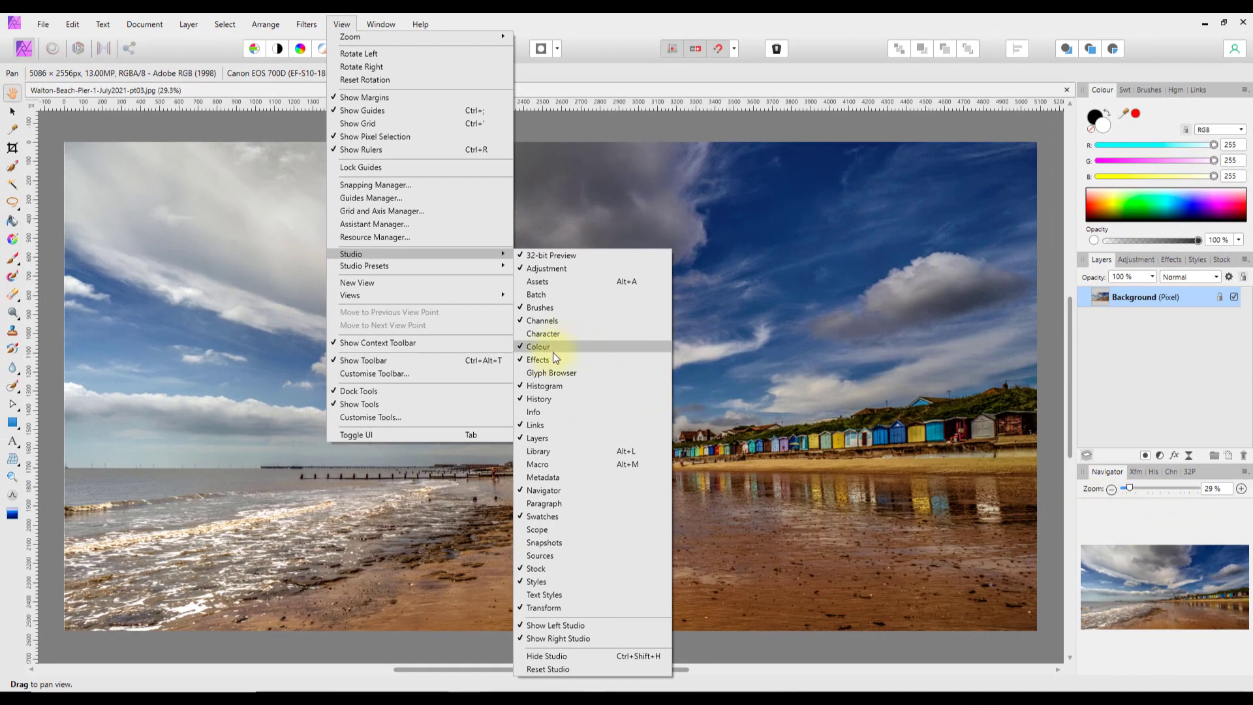
click(542, 452)
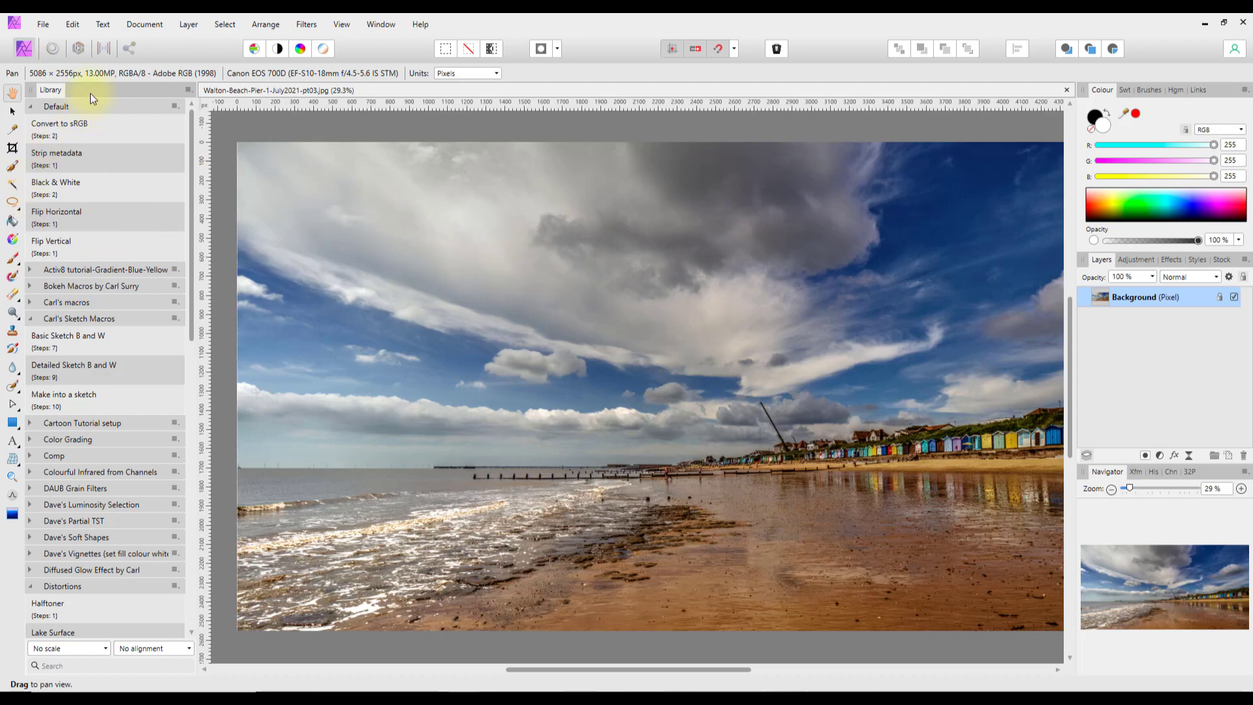
Step: Try moving the Library panel over to the Styles panel group, and return it to its original dock
drag(92, 87, 1196, 257)
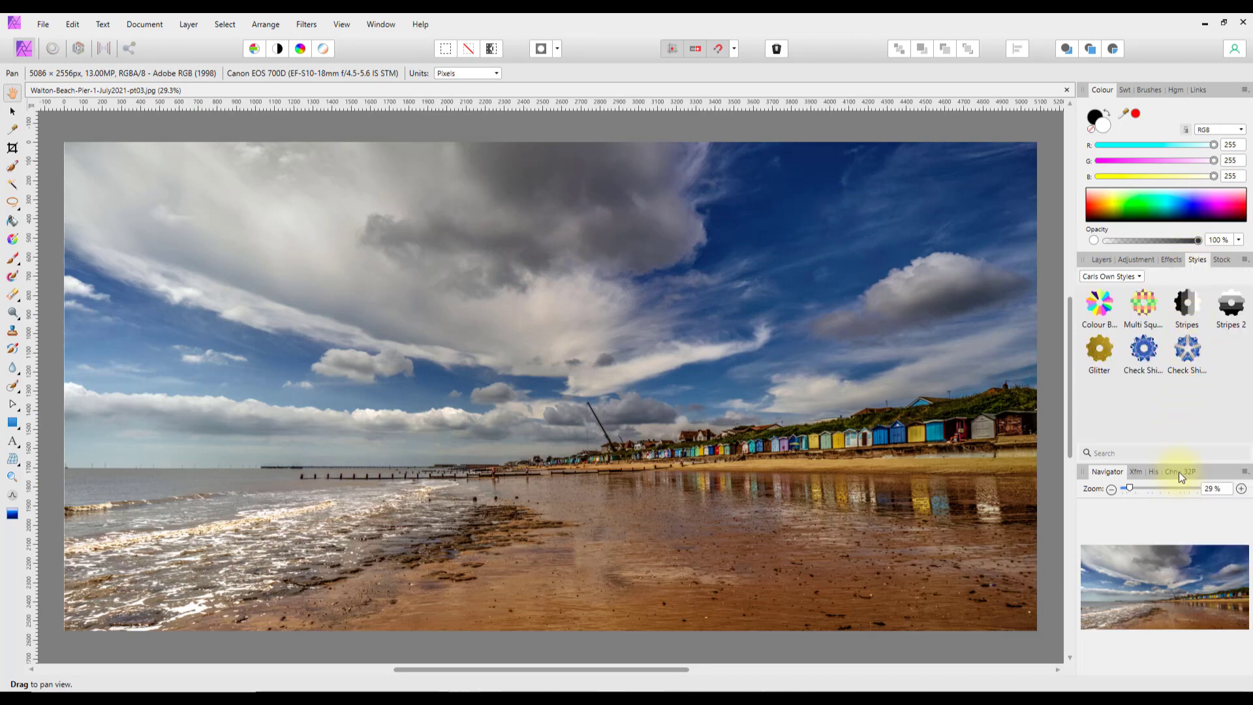
click(1173, 473)
drag(1165, 480, 30, 127)
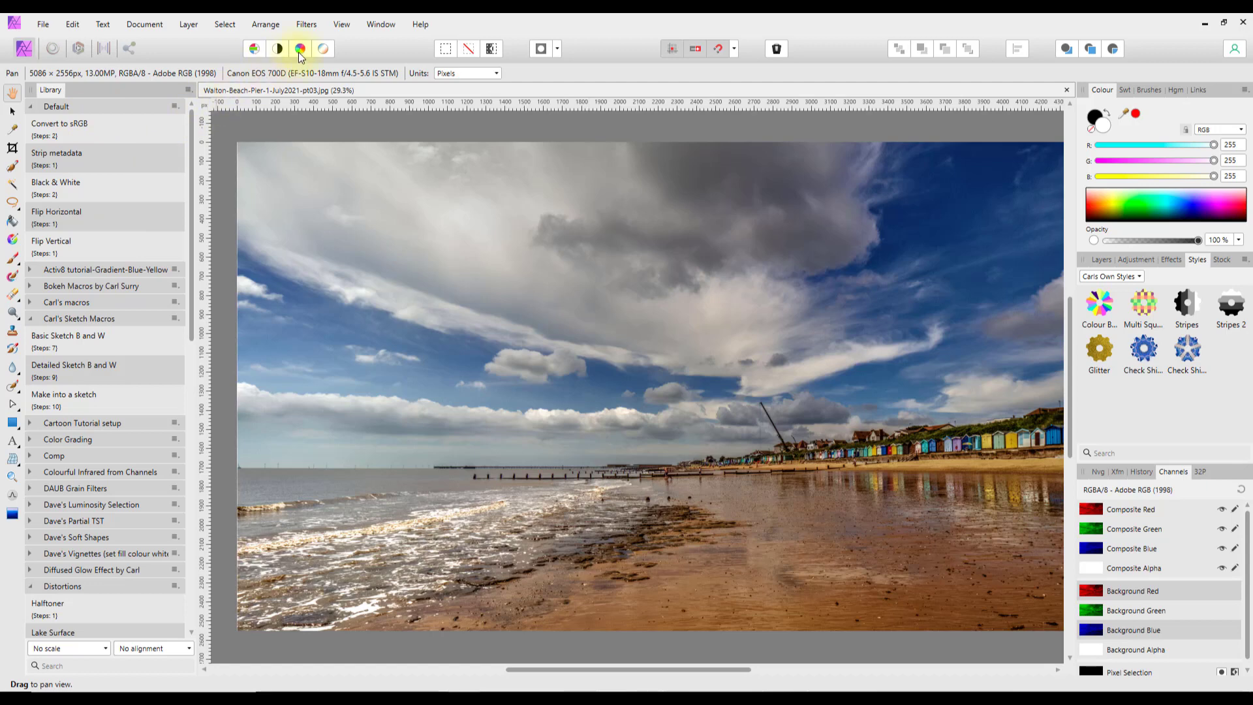
Step: Show the Macro panel and dock it in the same group as the Library panel
click(310, 25)
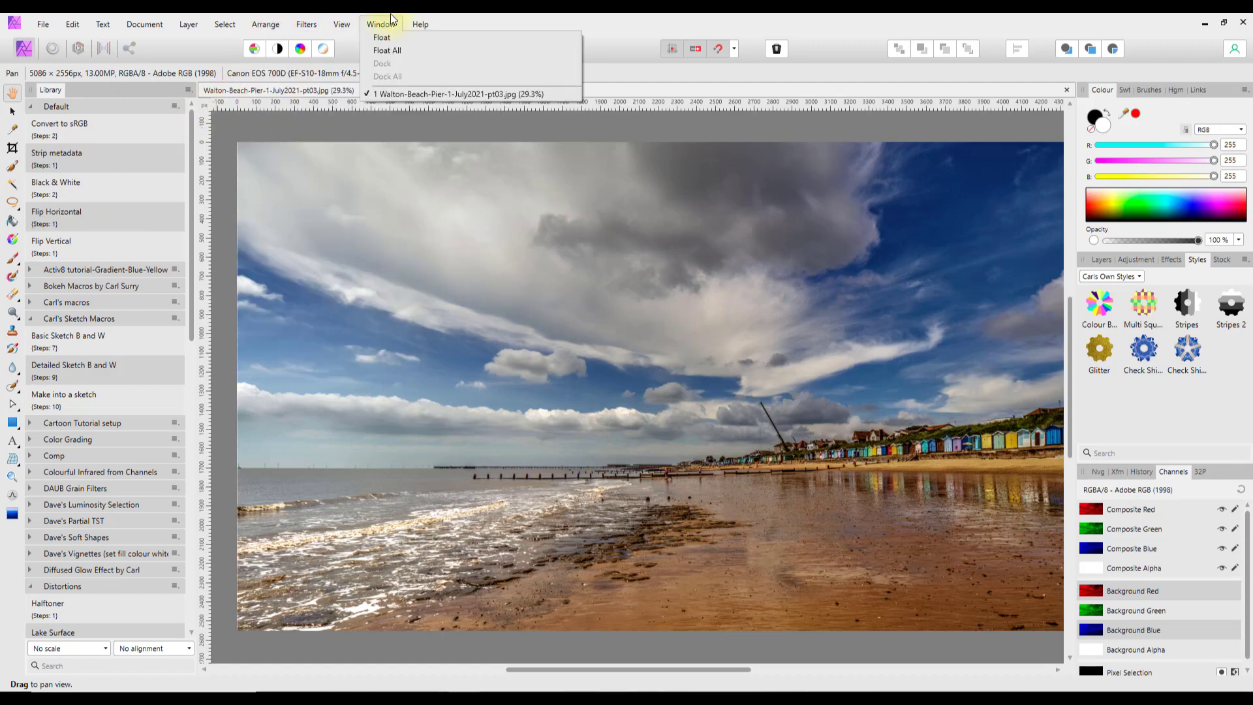
mouse_move(355, 23)
mouse_move(461, 253)
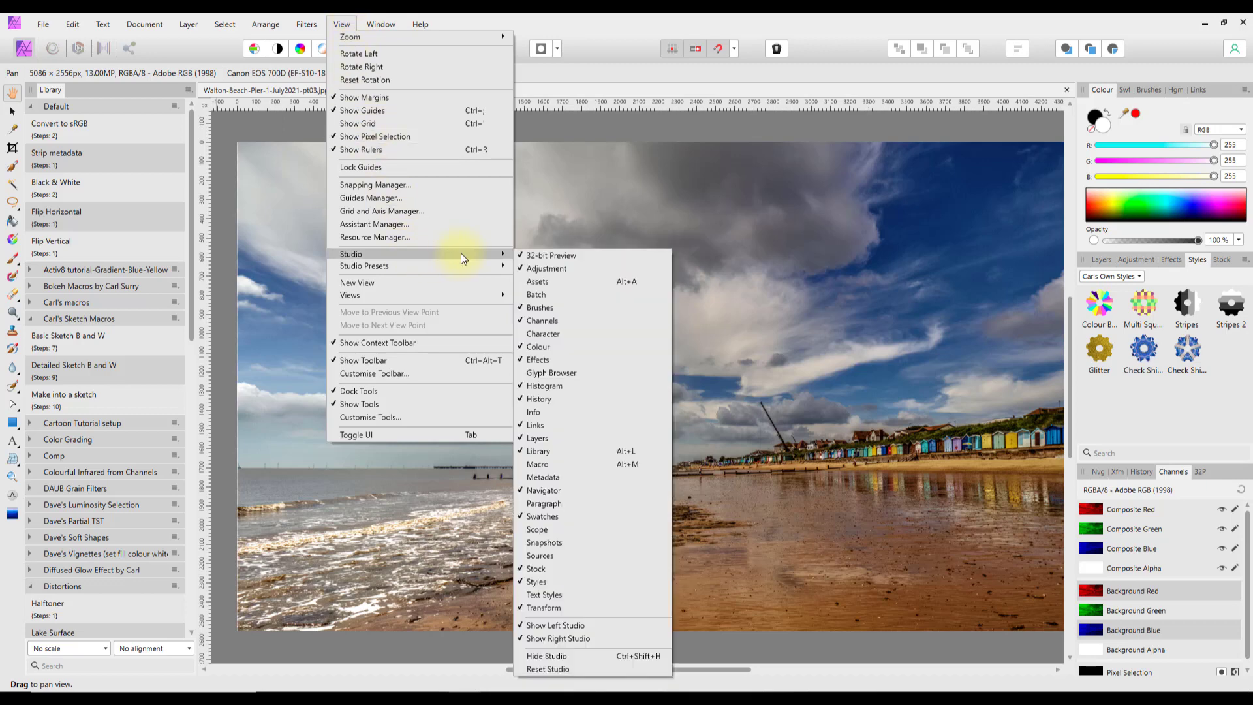
click(546, 466)
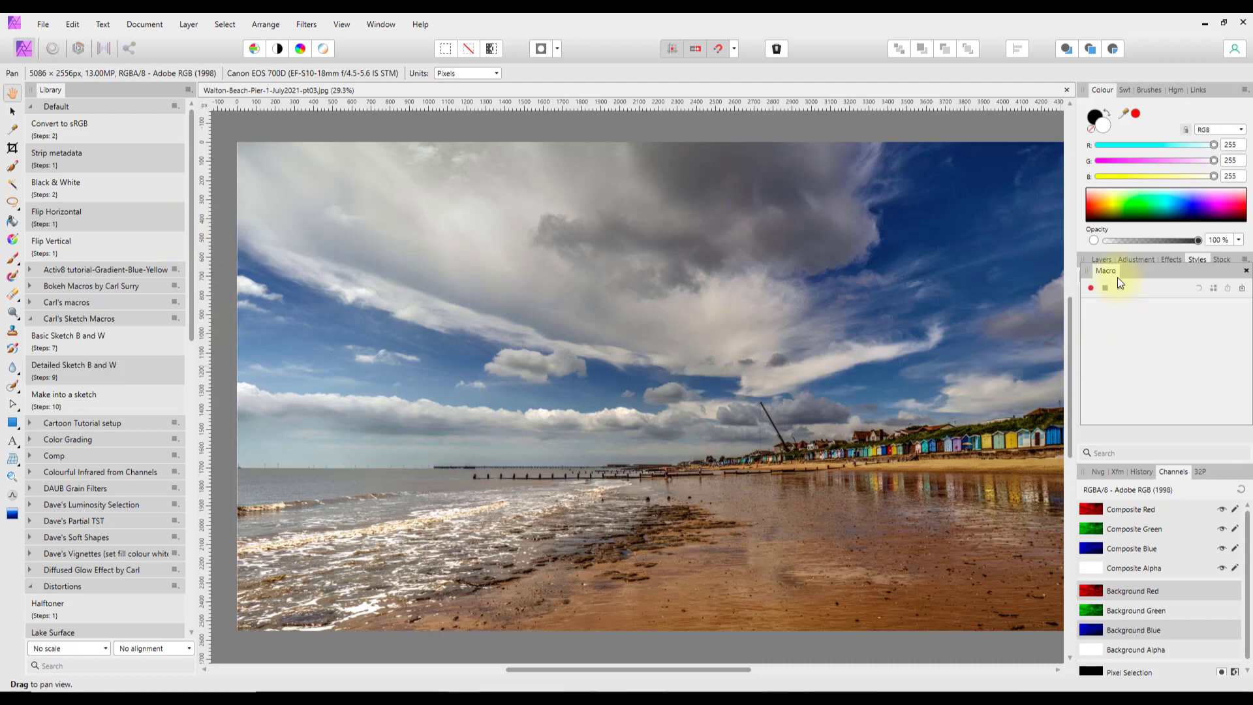
drag(1132, 271, 90, 86)
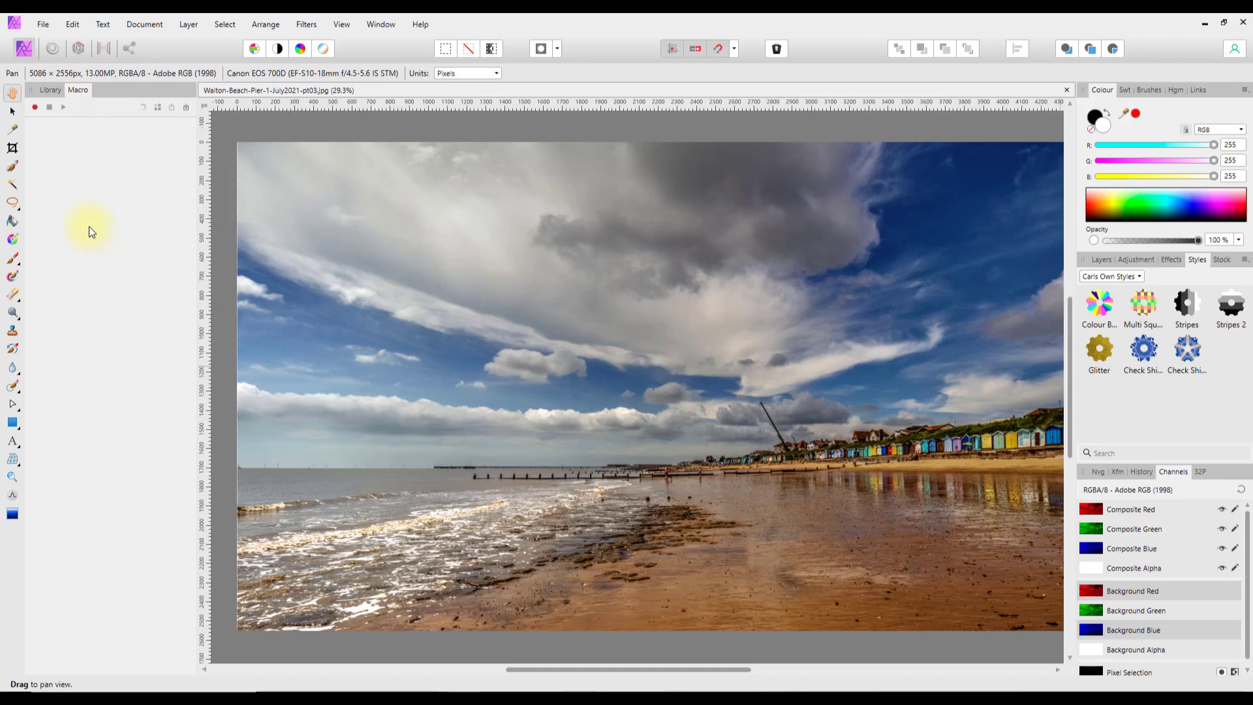
Step: Switch between the docked Library and Macro panels, and bring Navigator and Layers to the front of their groups
click(49, 89)
click(83, 90)
click(61, 90)
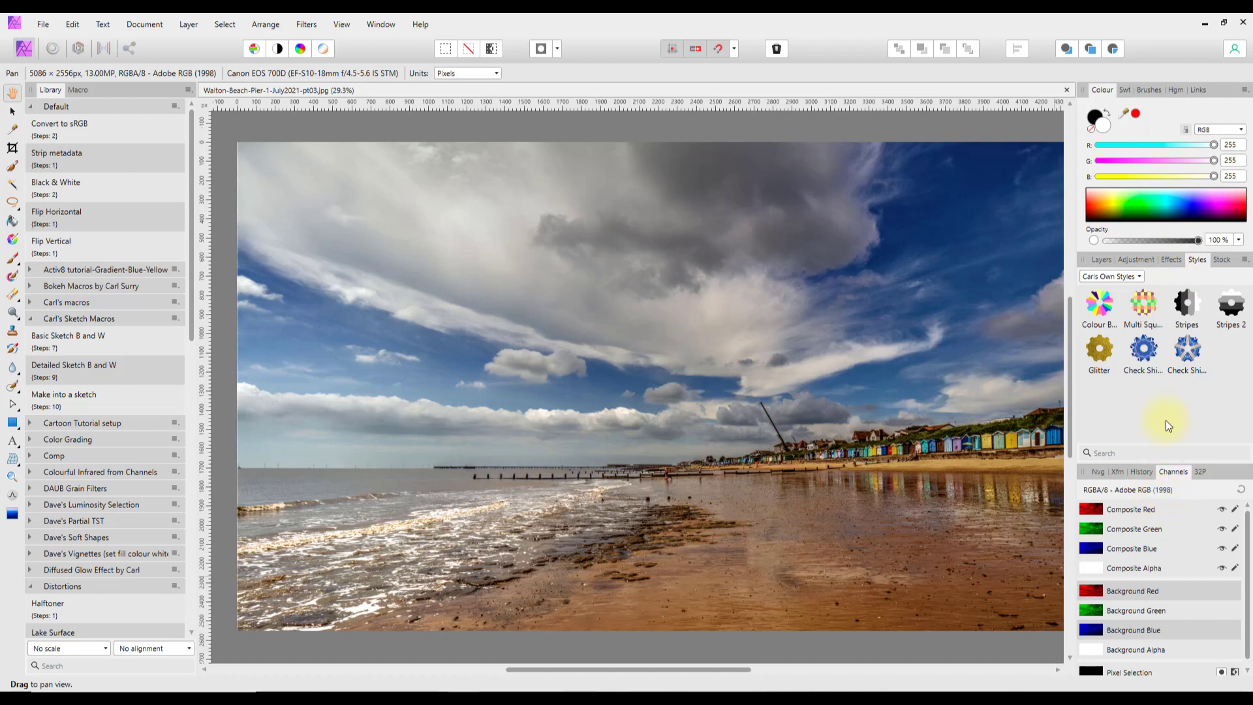
click(1098, 472)
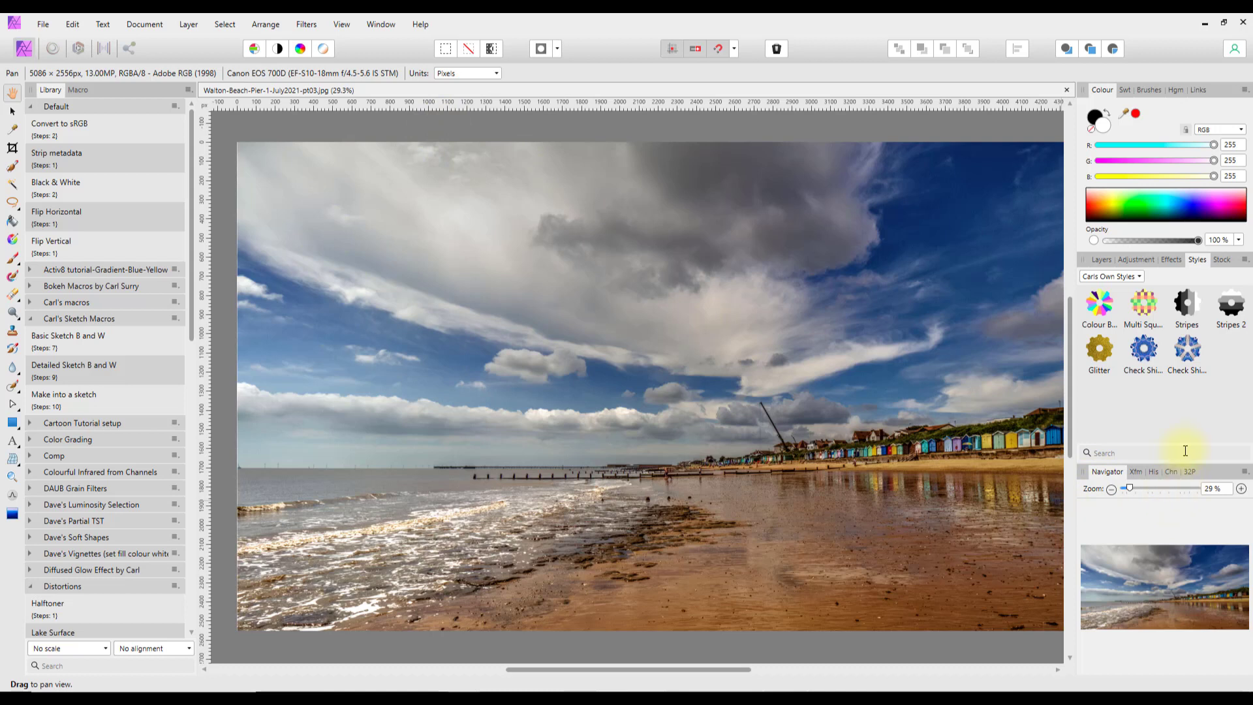
click(1098, 259)
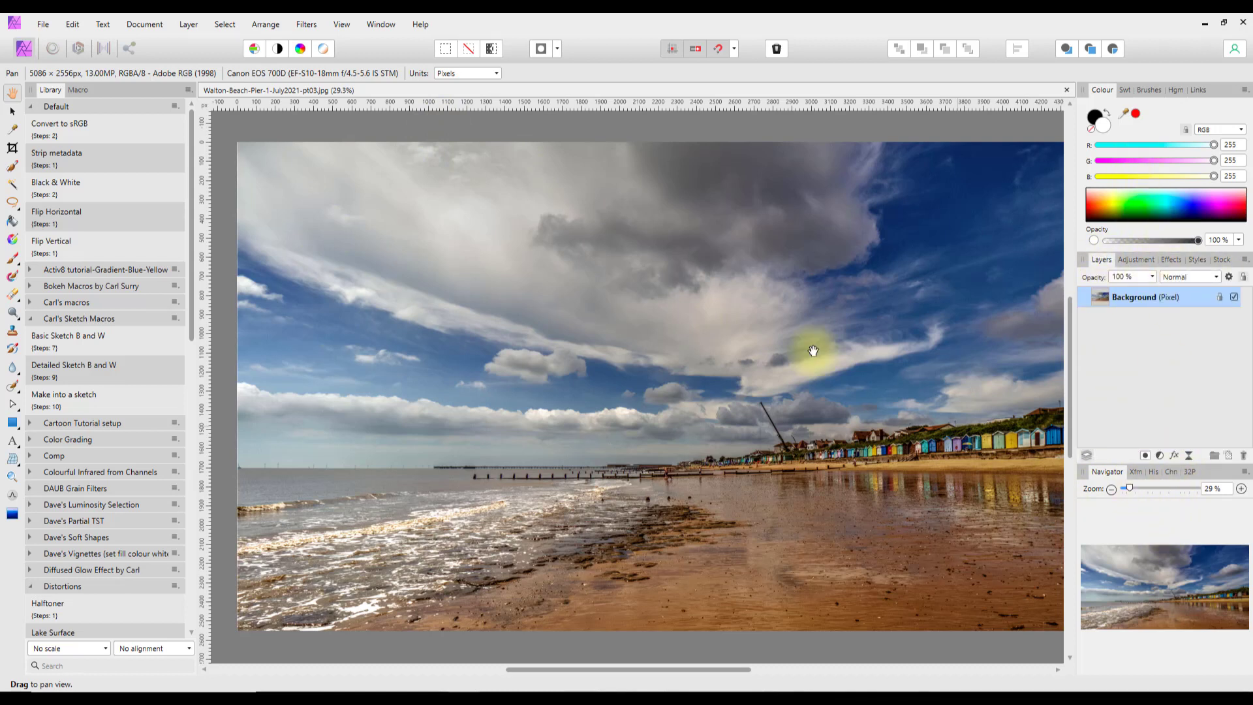
Step: Hide the Library and Macro panels from the workspace
click(340, 25)
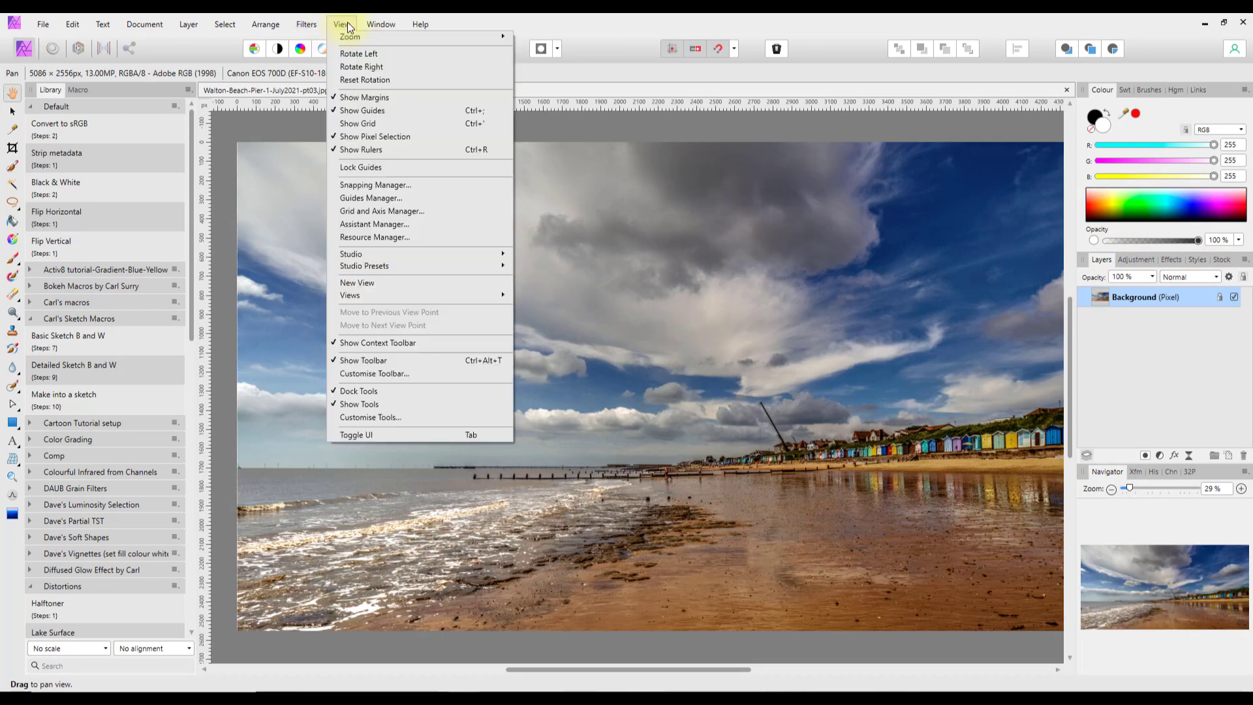
mouse_move(476, 256)
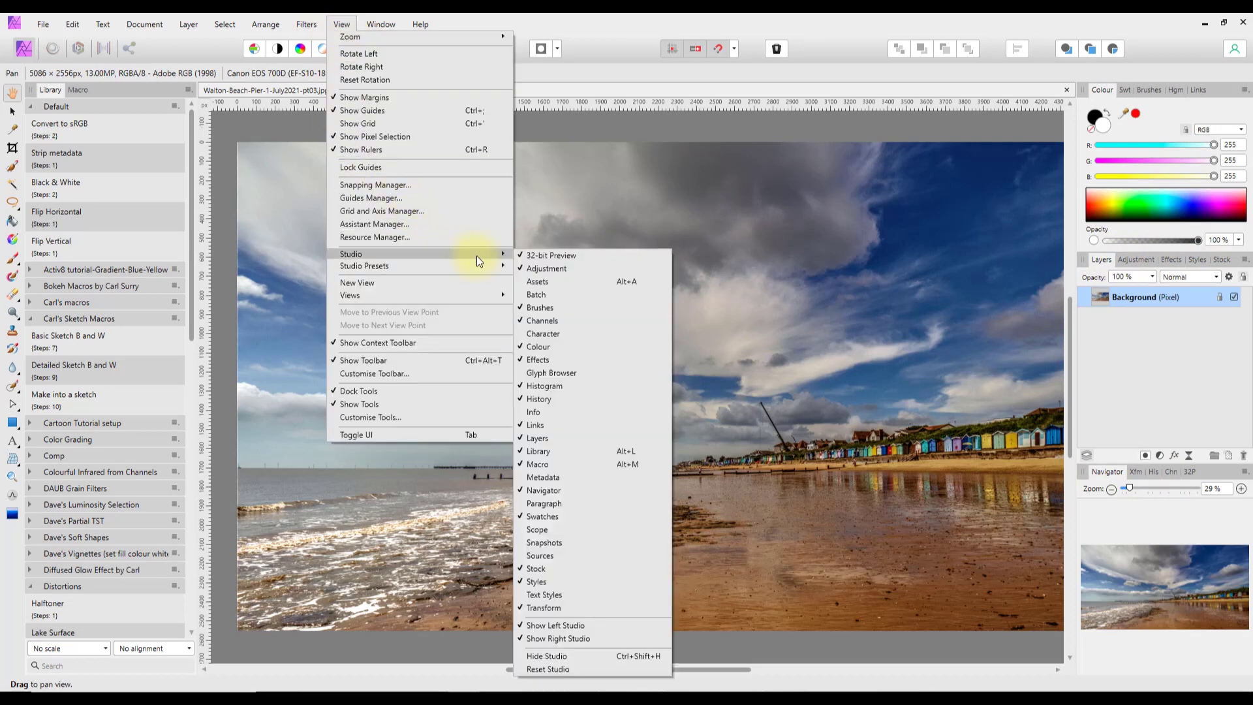
click(539, 450)
click(349, 26)
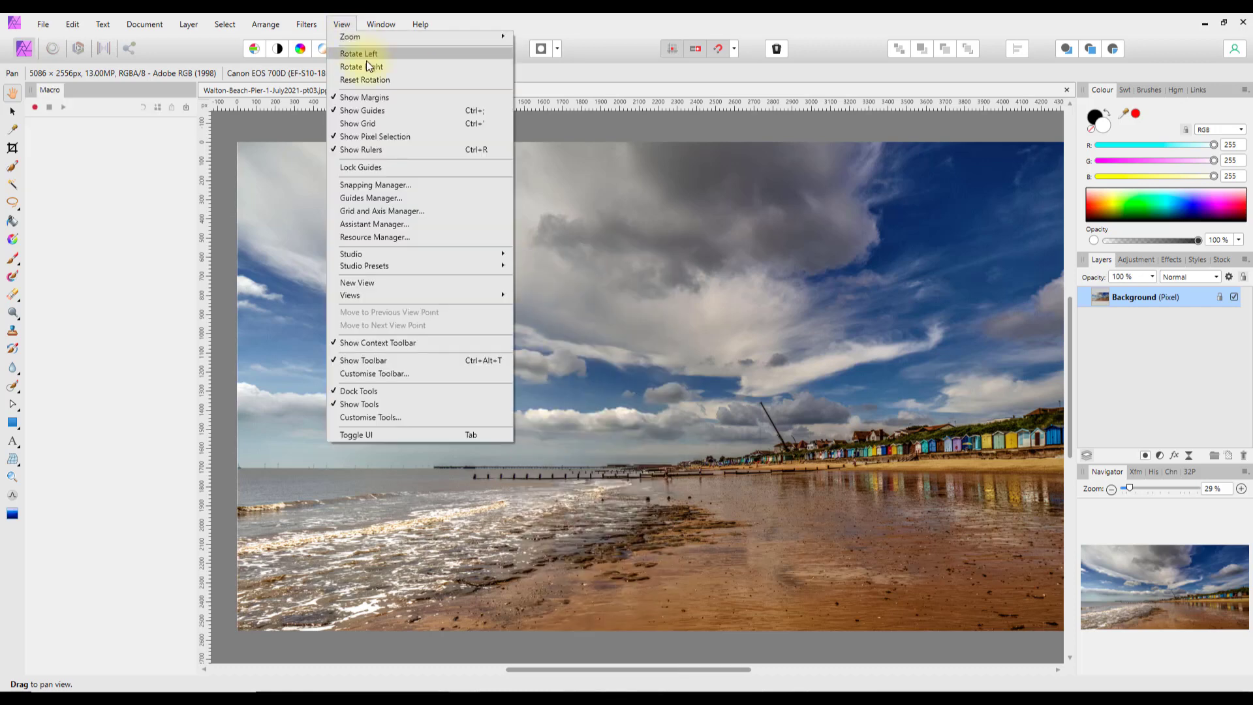
mouse_move(484, 253)
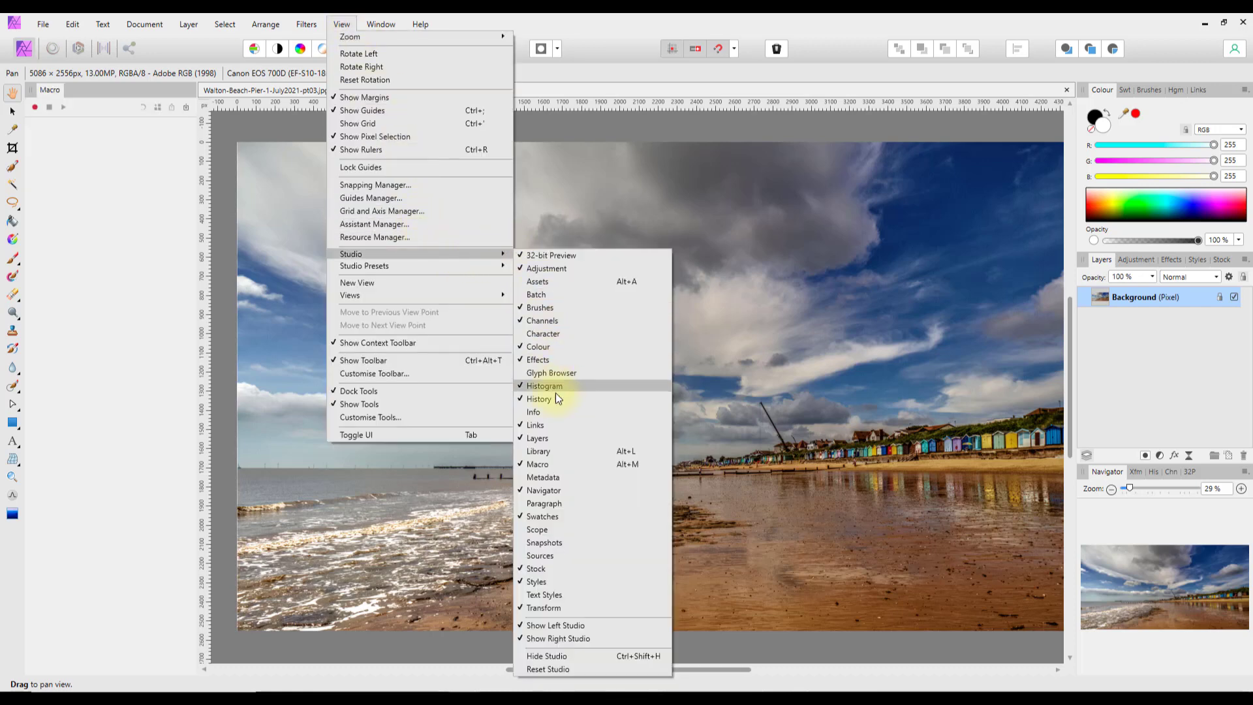
click(549, 464)
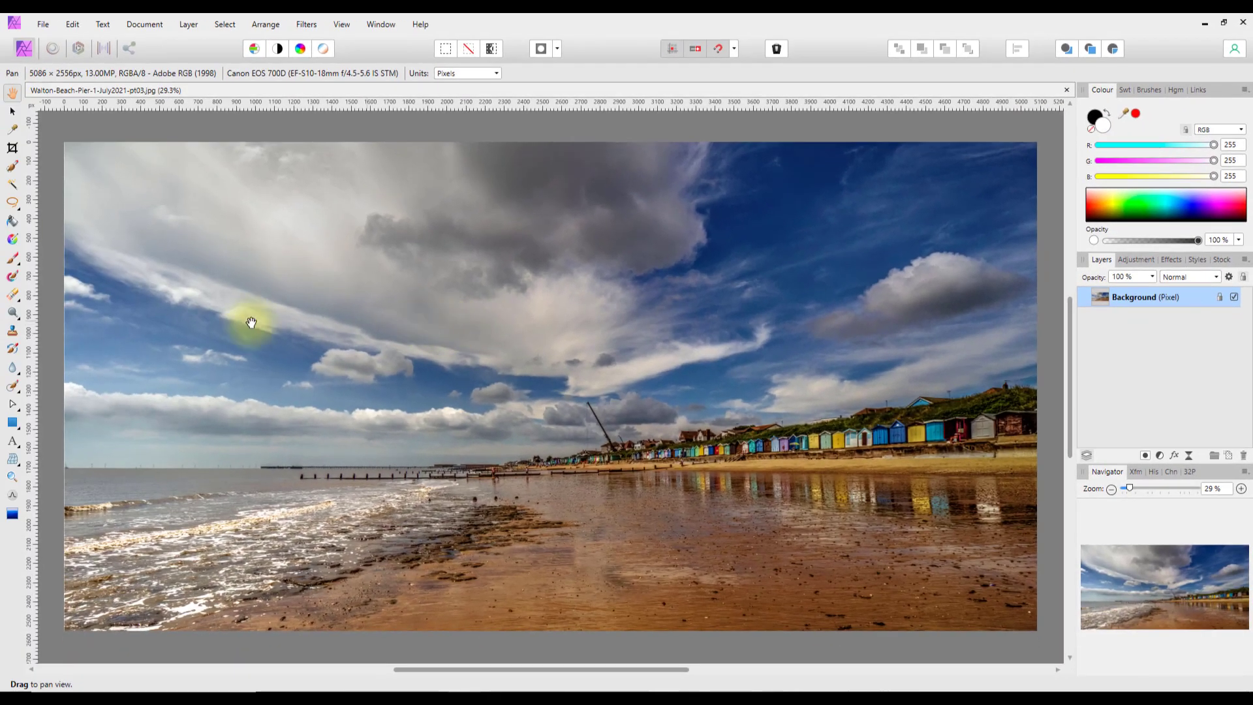
Step: Draw a rectangle about 1500 px wide and 1400 px high over the photo and fill it bright green (RGB 29, 255, 99)
click(11, 424)
mouse_move(270, 246)
mouse_down()
mouse_move(297, 288)
mouse_move(420, 392)
mouse_move(551, 470)
mouse_move(561, 515)
mouse_up()
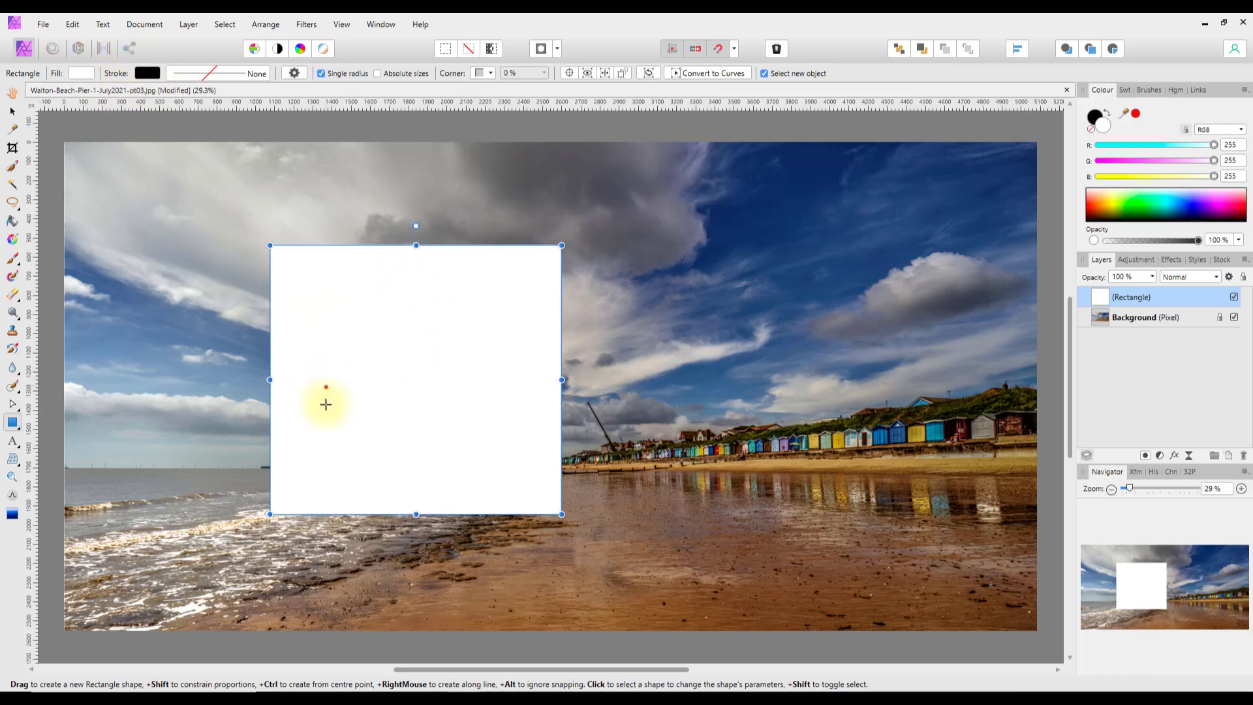
click(74, 77)
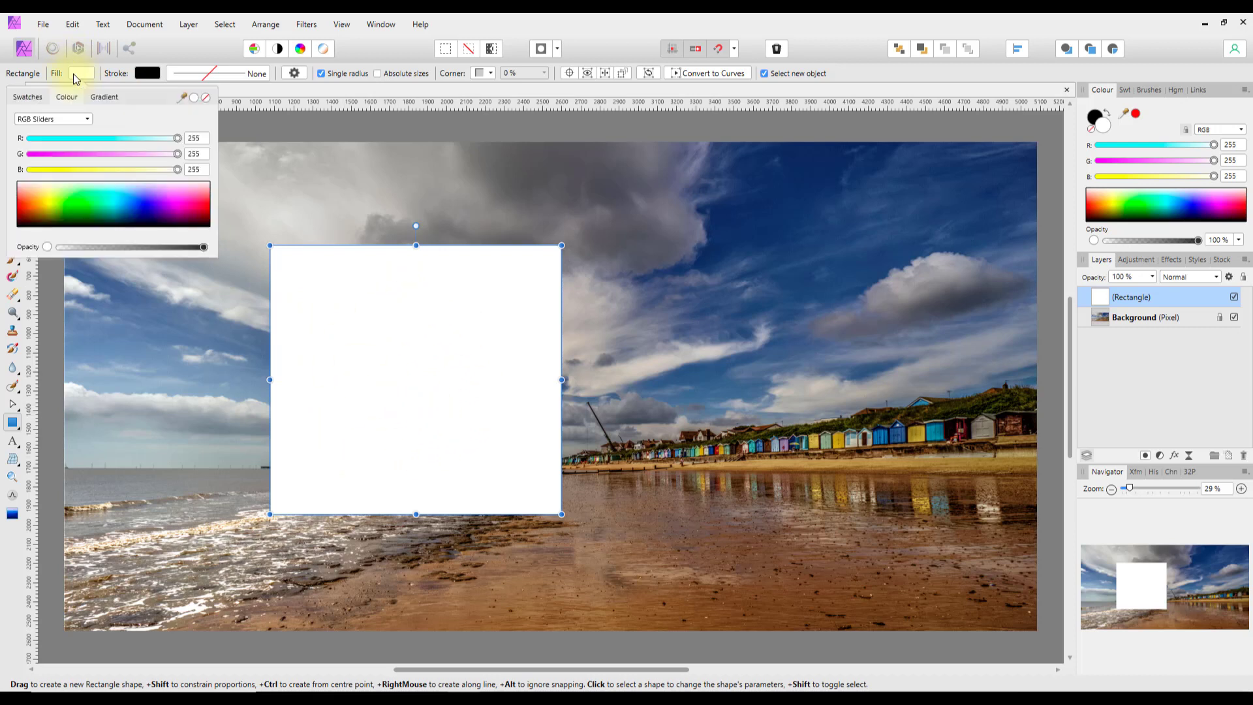
click(91, 201)
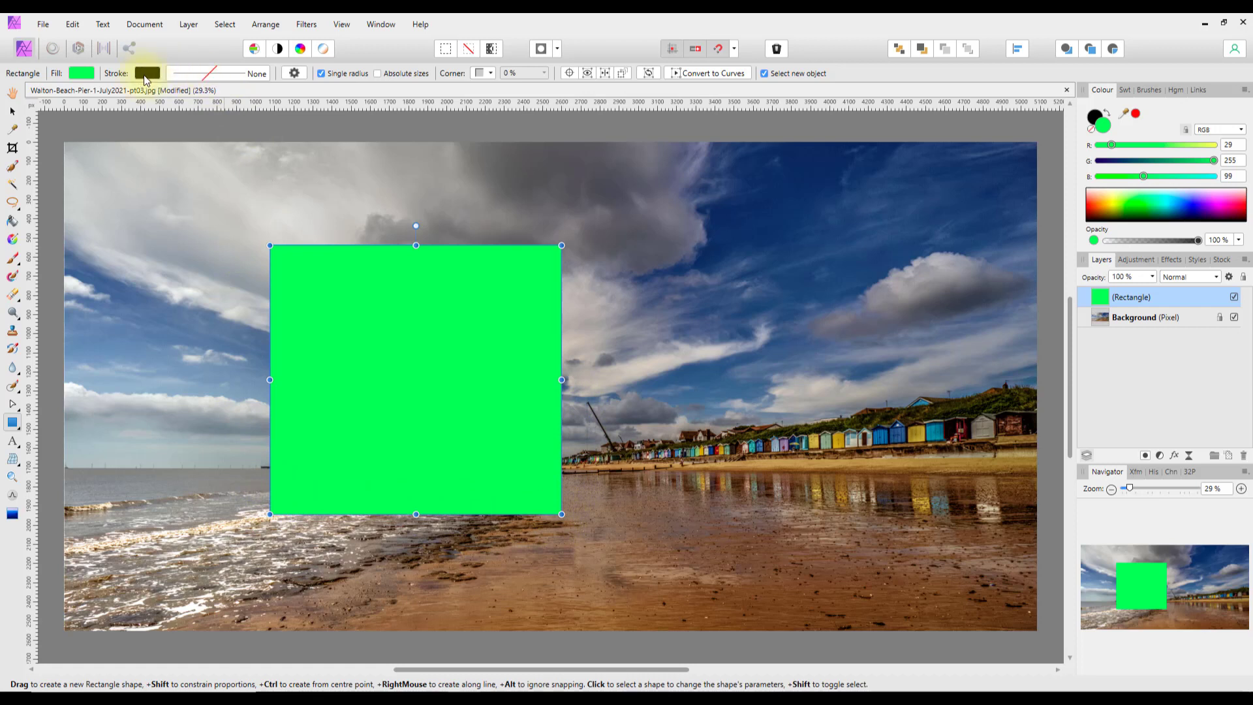
Step: Give the rectangle a solid 13 pt stroke and colour the stroke orange
click(226, 76)
drag(175, 120, 206, 124)
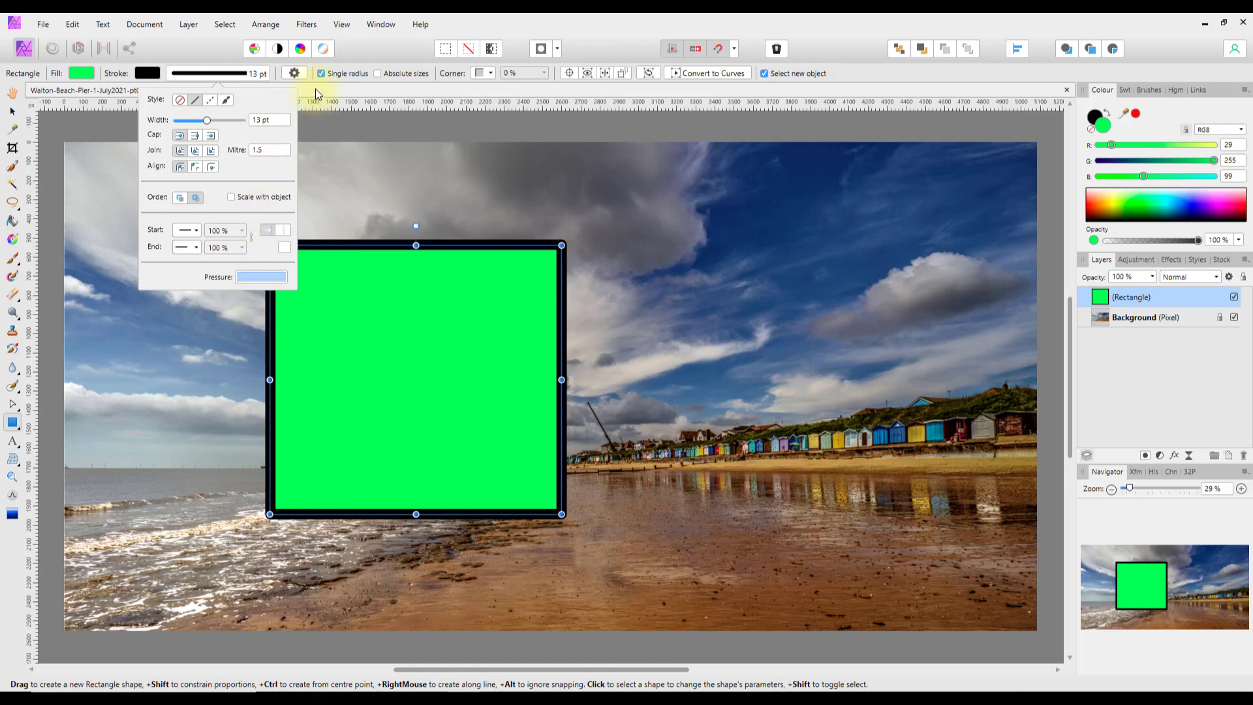
click(144, 76)
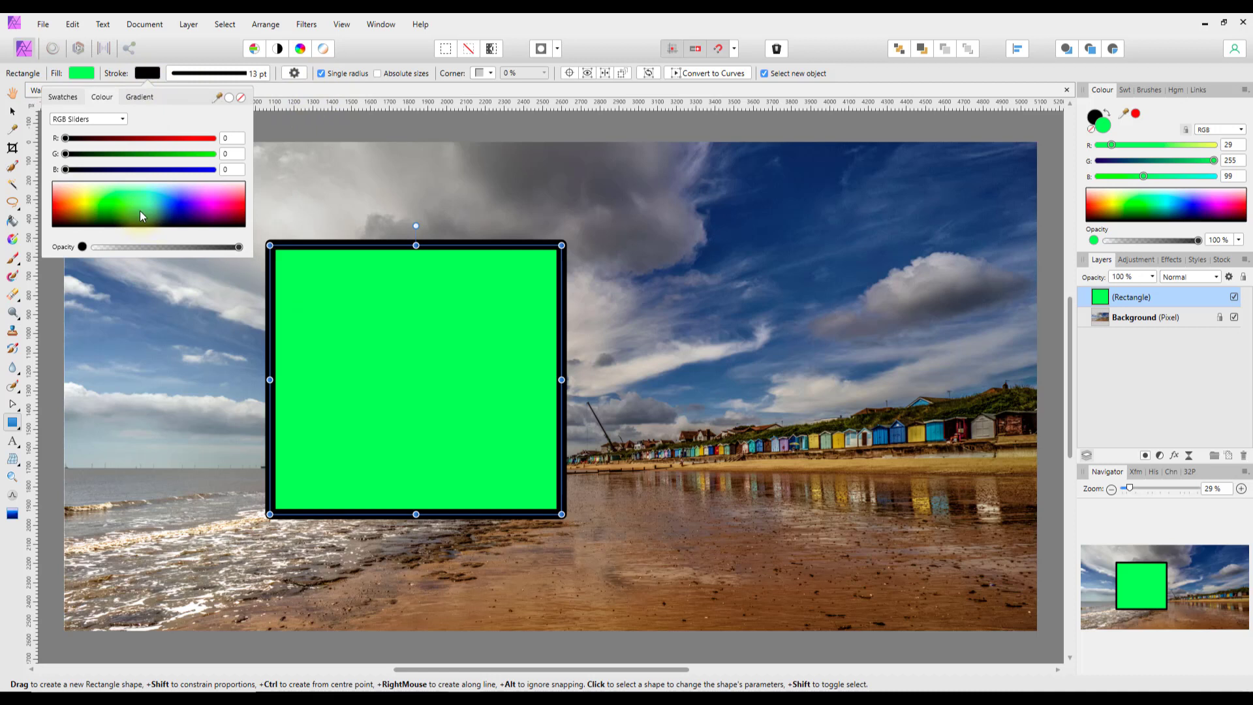
click(60, 202)
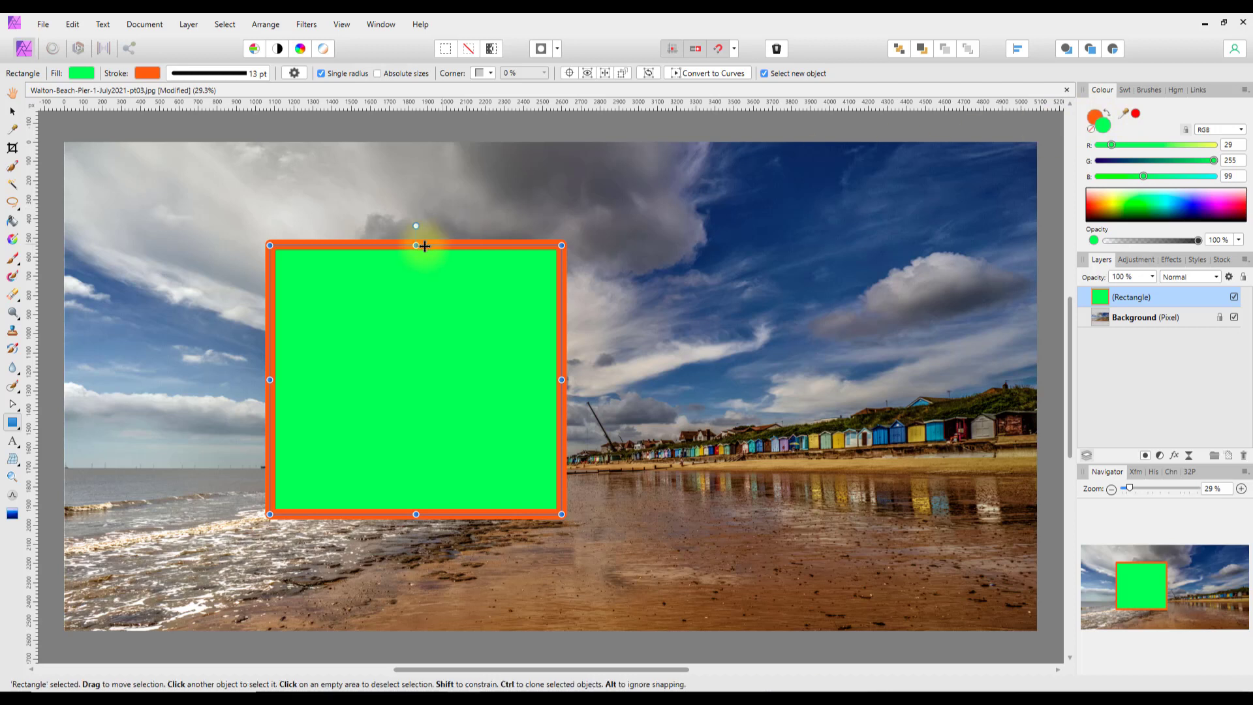
Step: Change the rectangle's fill to blue (RGB 19, 148, 230) with the Colour Chooser
double_click(1103, 126)
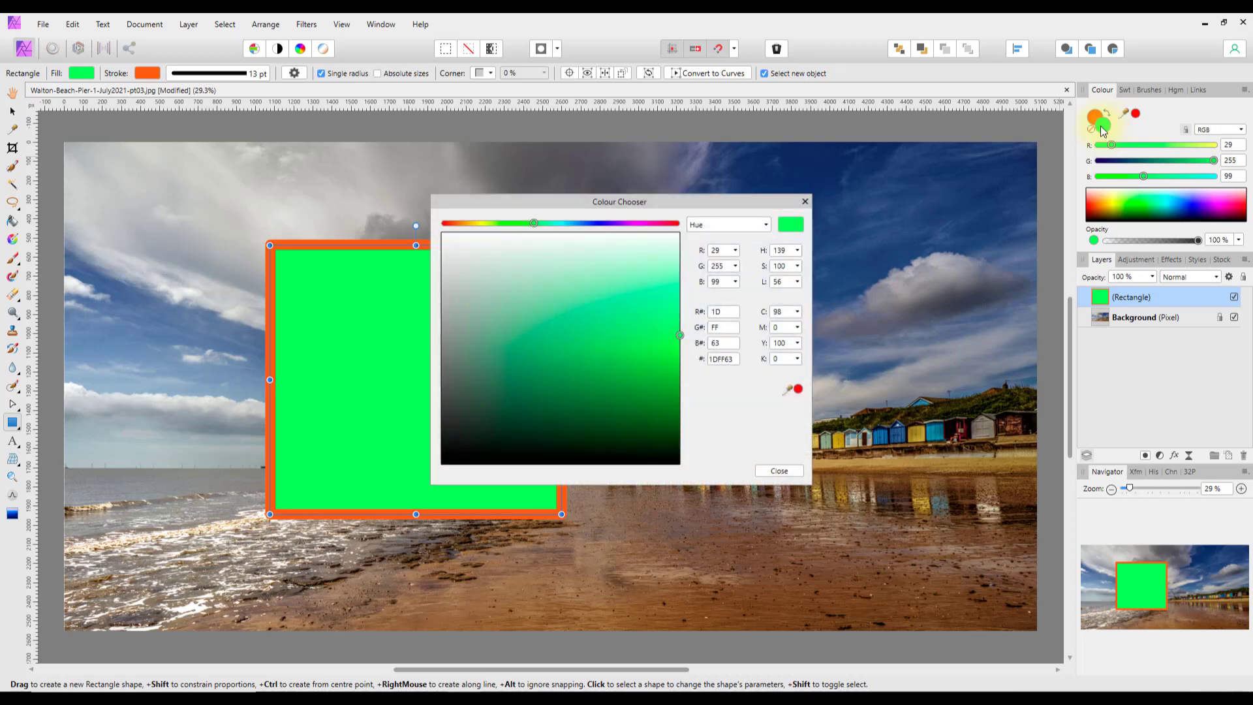
drag(763, 201, 905, 160)
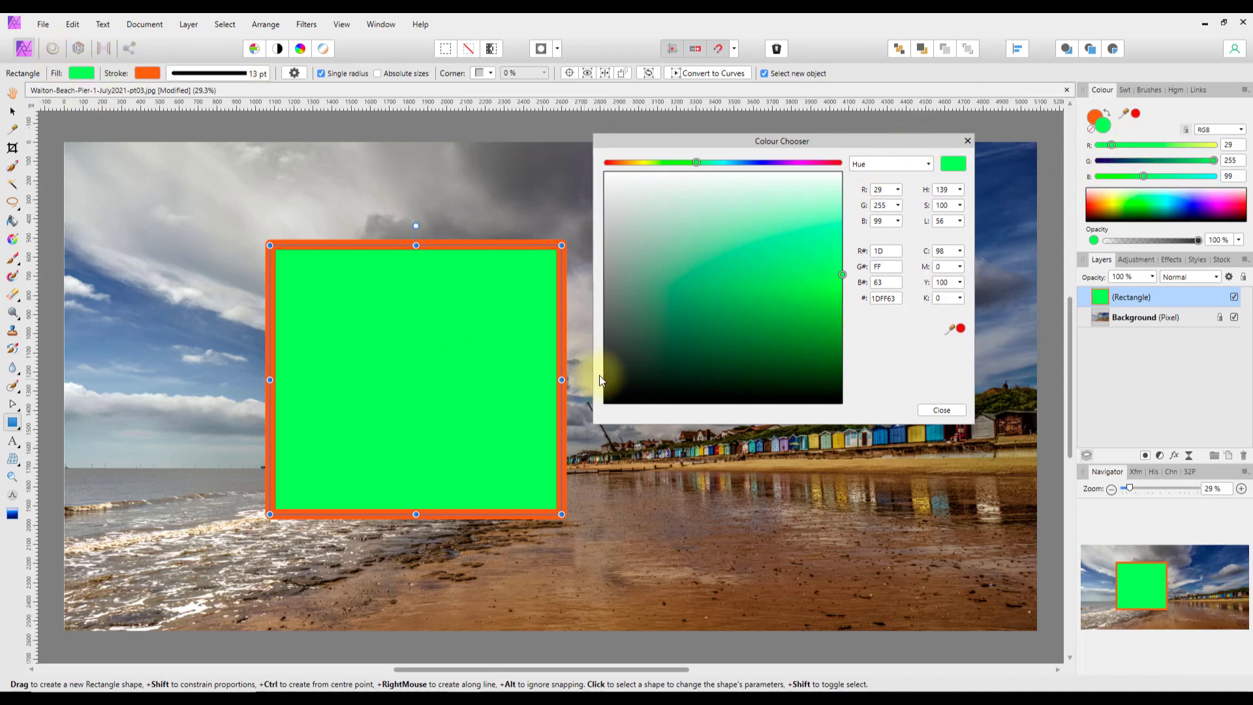
click(738, 162)
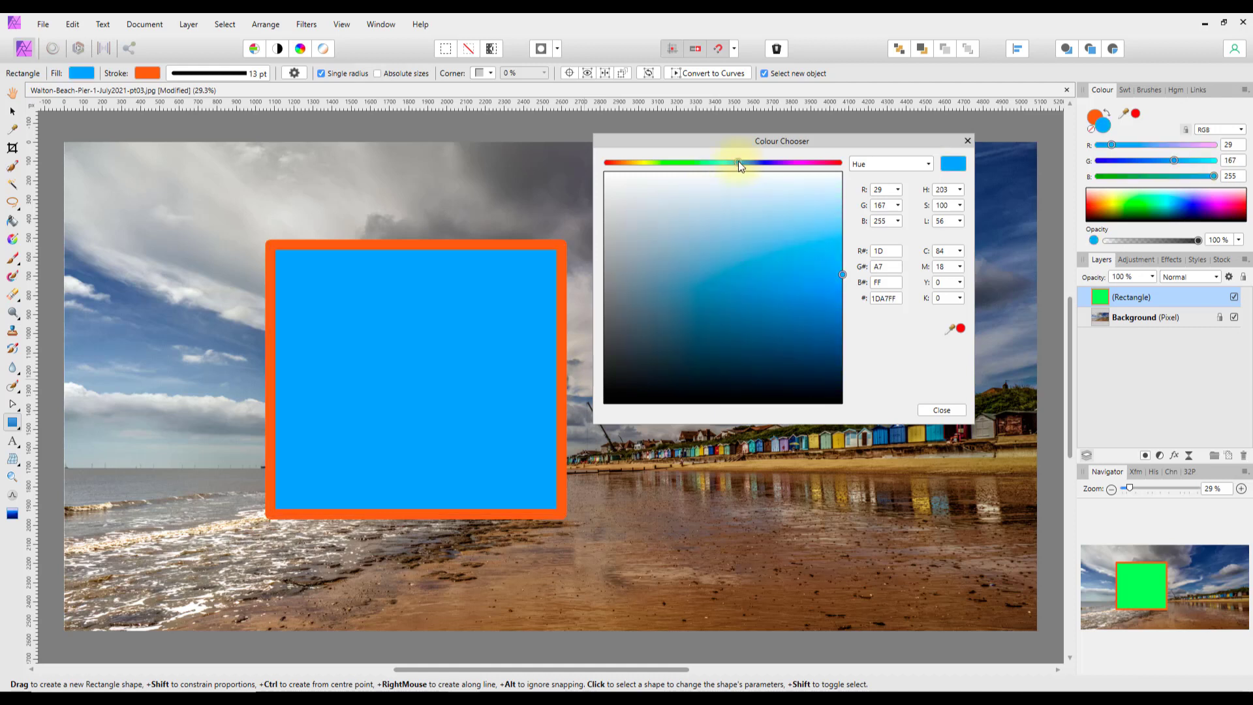
click(806, 288)
click(958, 165)
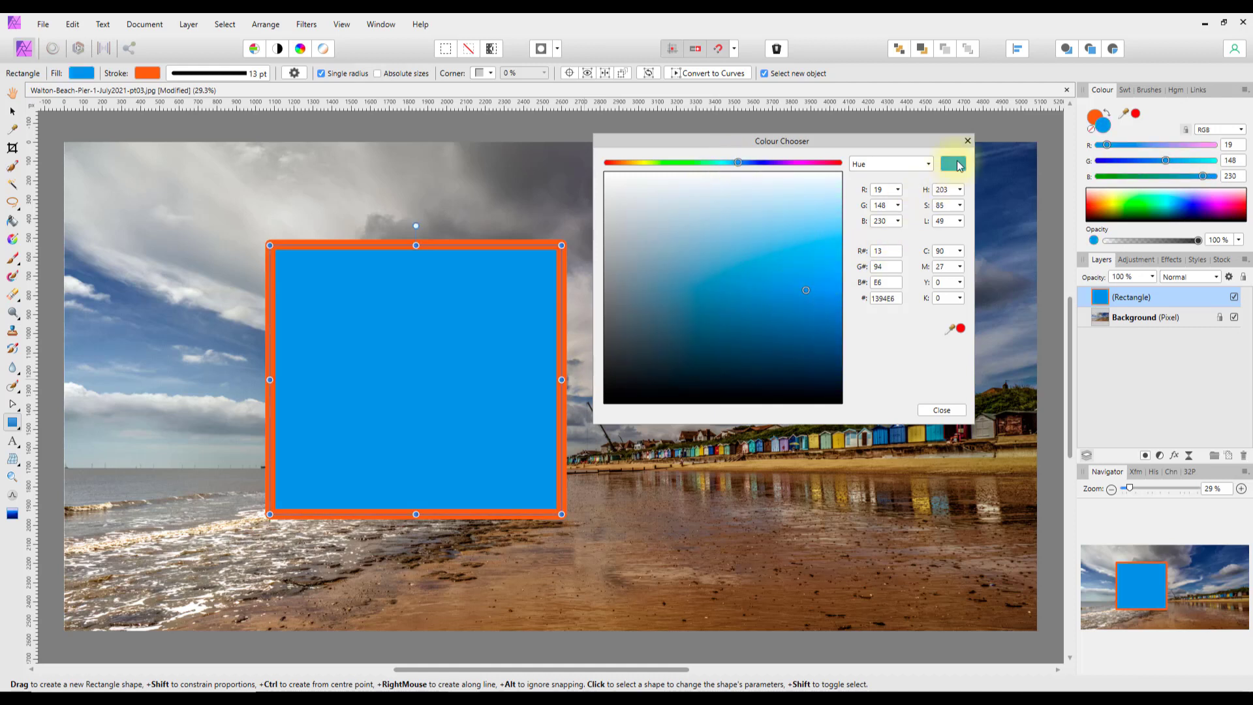
click(968, 140)
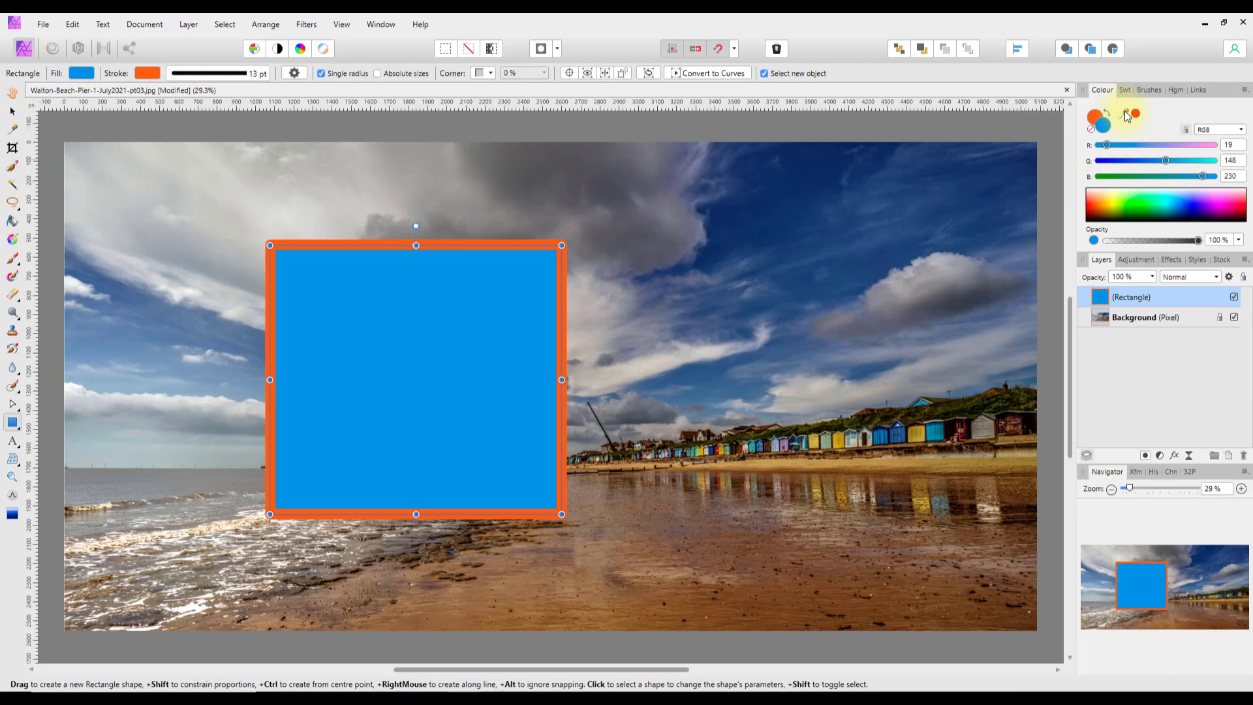
Step: Sample the pink-purple (RGB 211, 121, 251) of the application logo with the colour picker and apply it as the rectangle's fill
drag(1125, 111, 54, 106)
drag(27, 64, 28, 54)
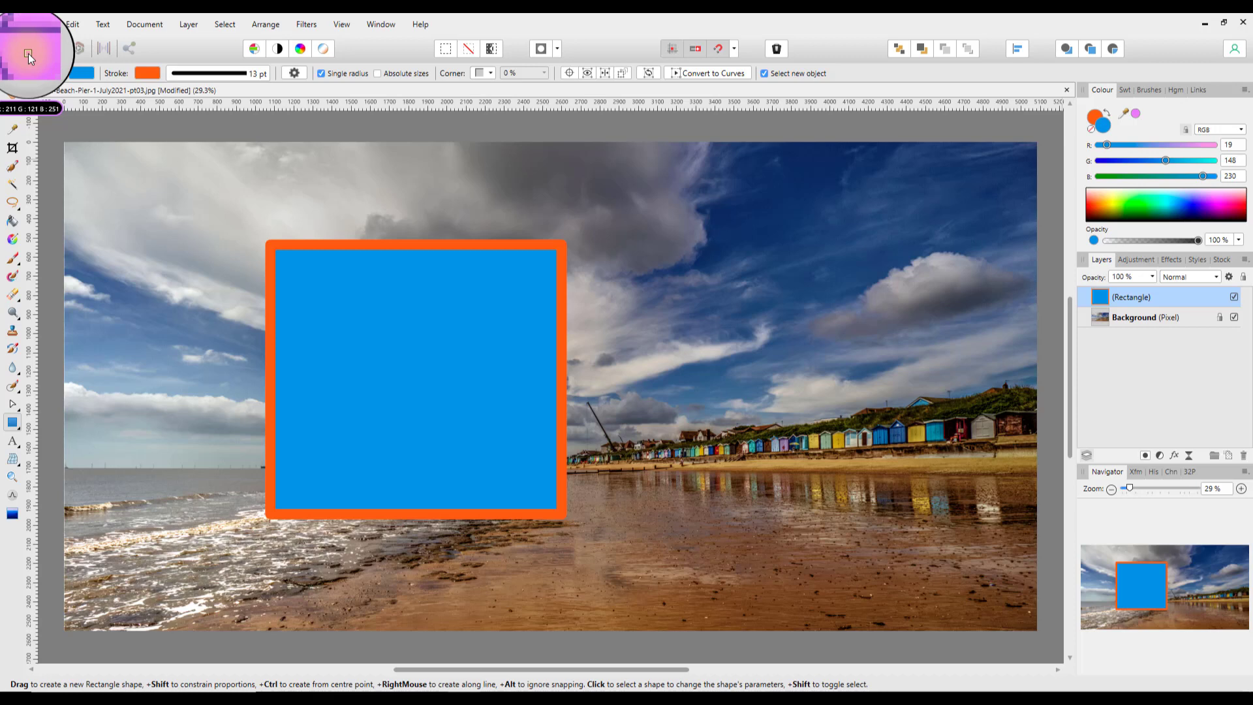
drag(29, 53, 29, 53)
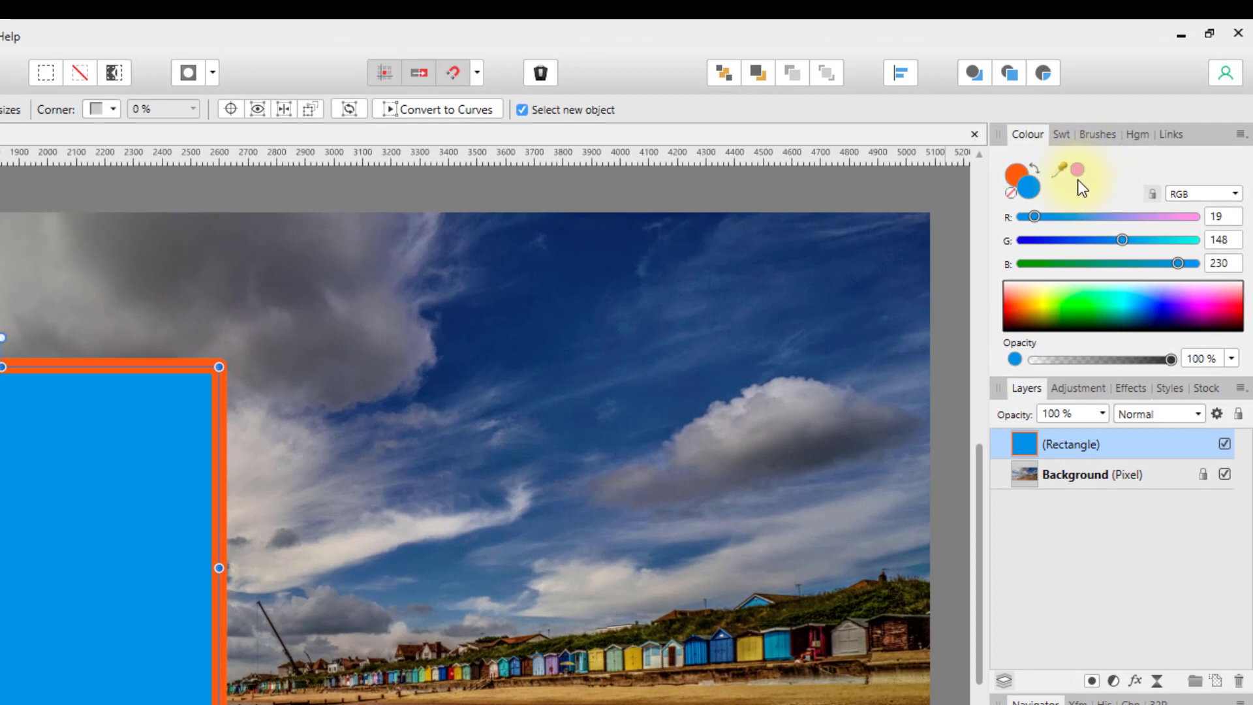
click(1079, 171)
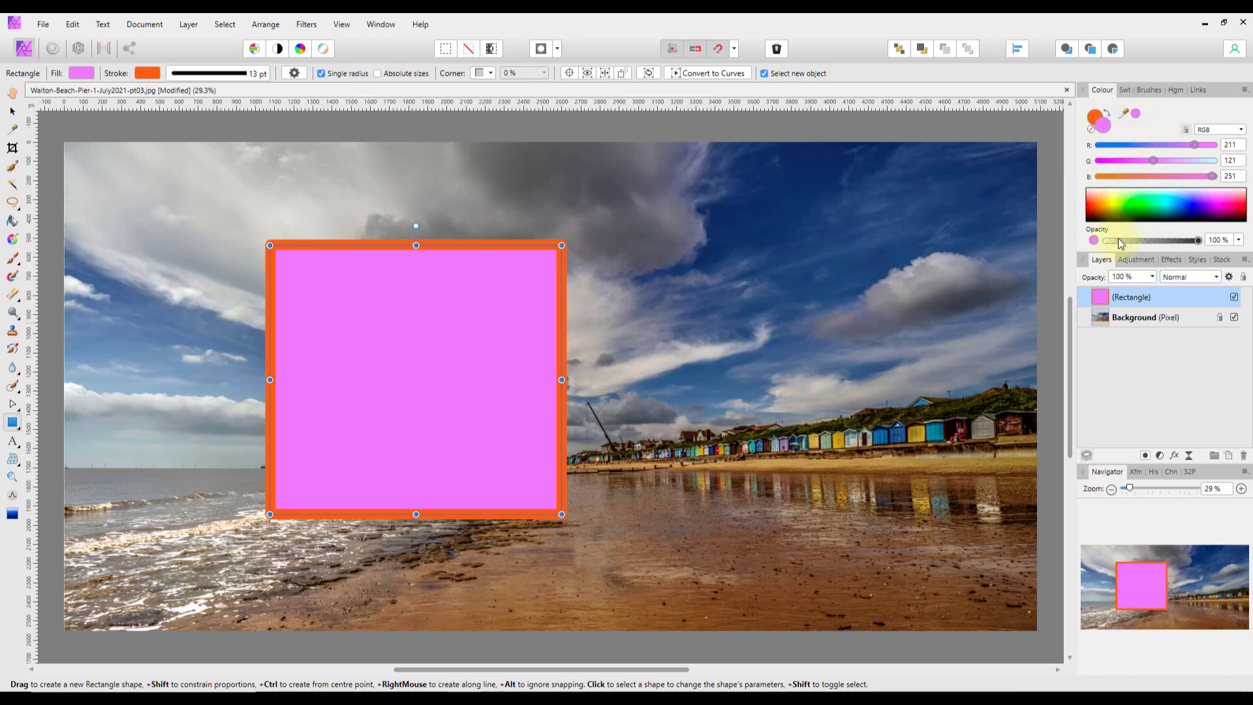
Step: Delete the rectangle layer and reset the colours to the default black stroke and white fill
right_click(1102, 302)
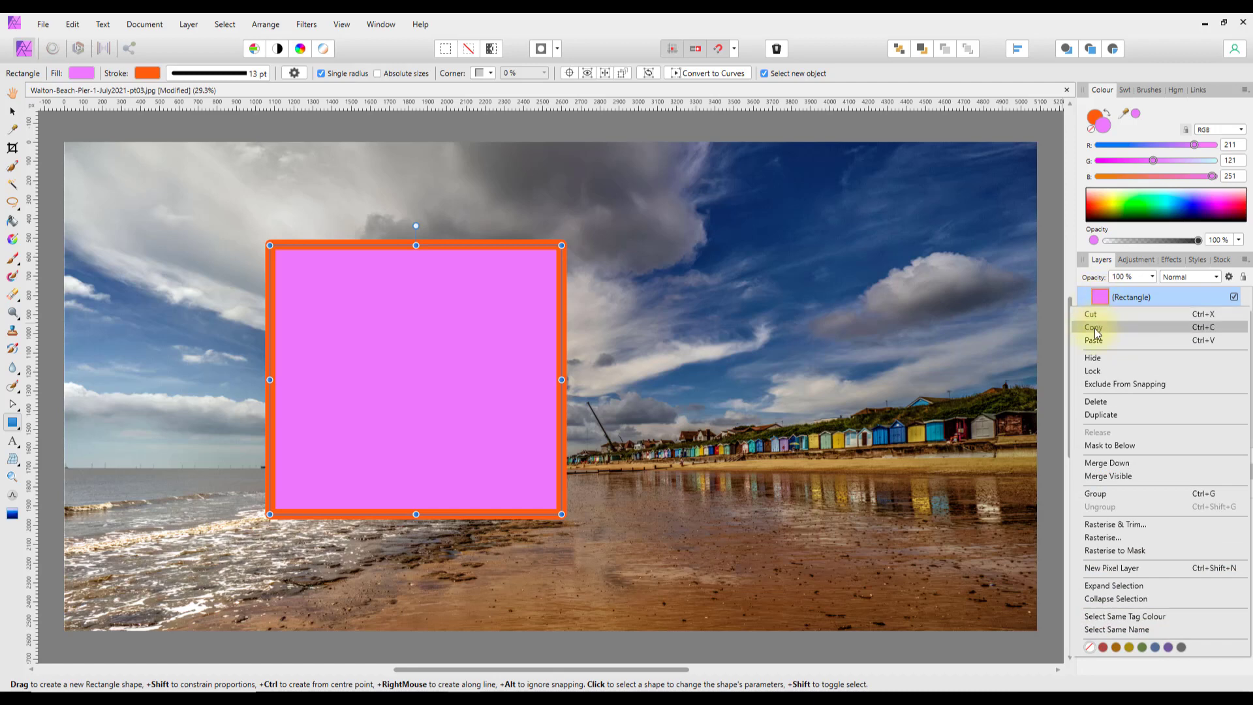
click(1097, 401)
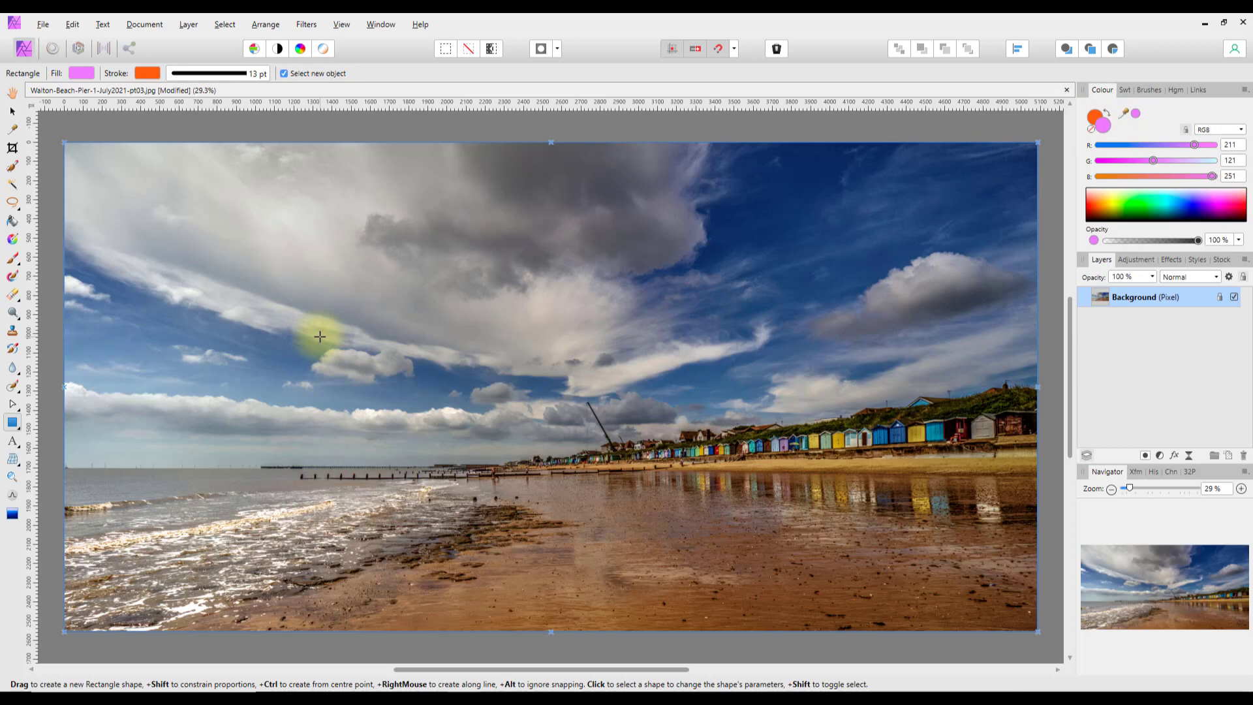
key(d)
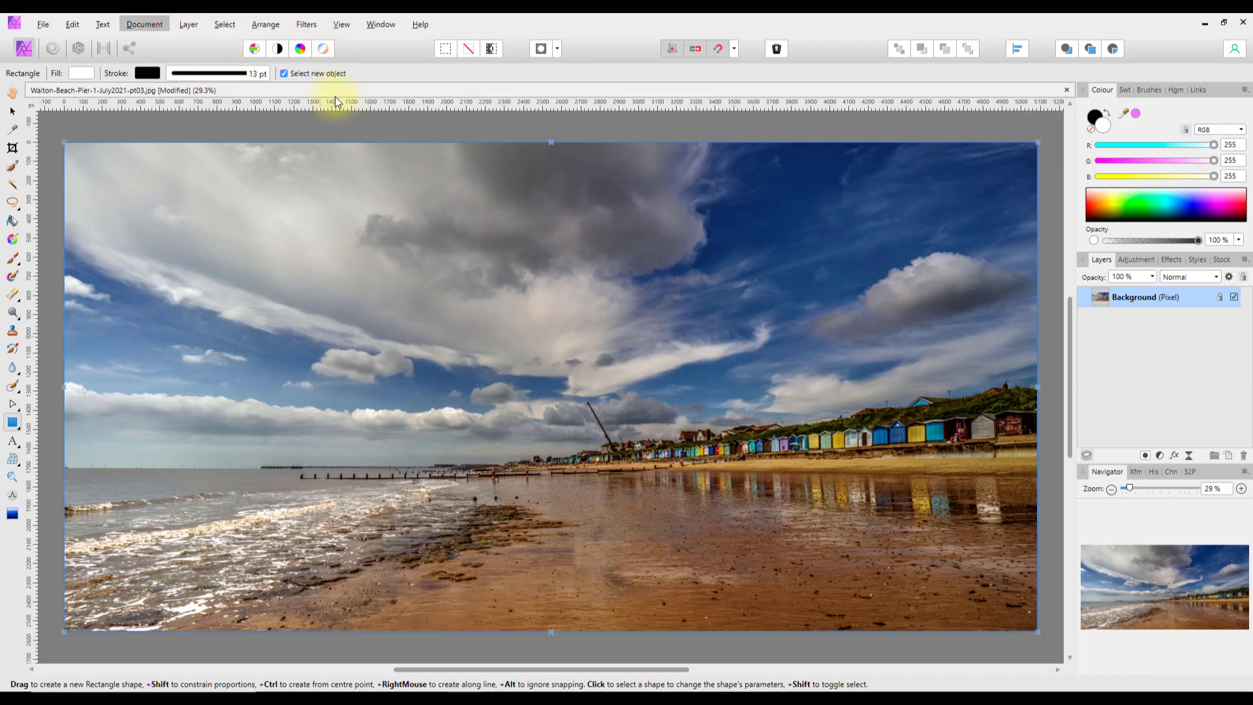
Step: Examine the Keyboard Shortcuts preferences, including the menu and tool categories that shortcuts can be assigned for
click(69, 25)
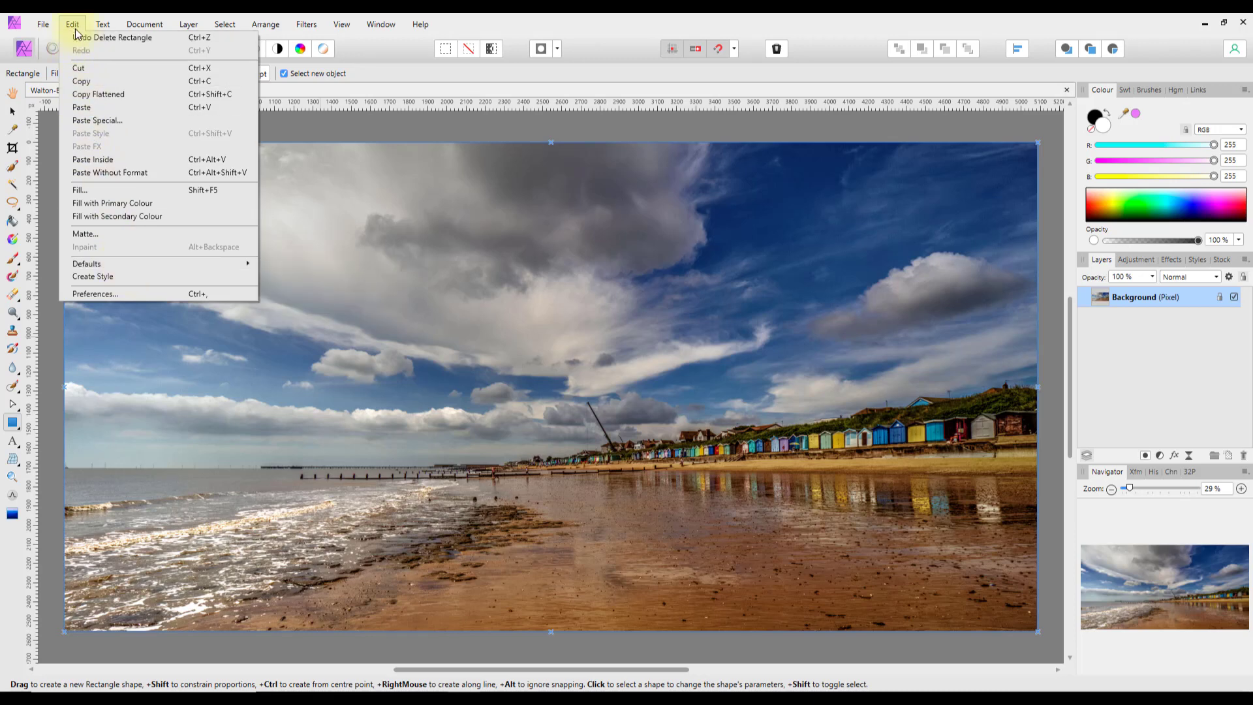
click(124, 294)
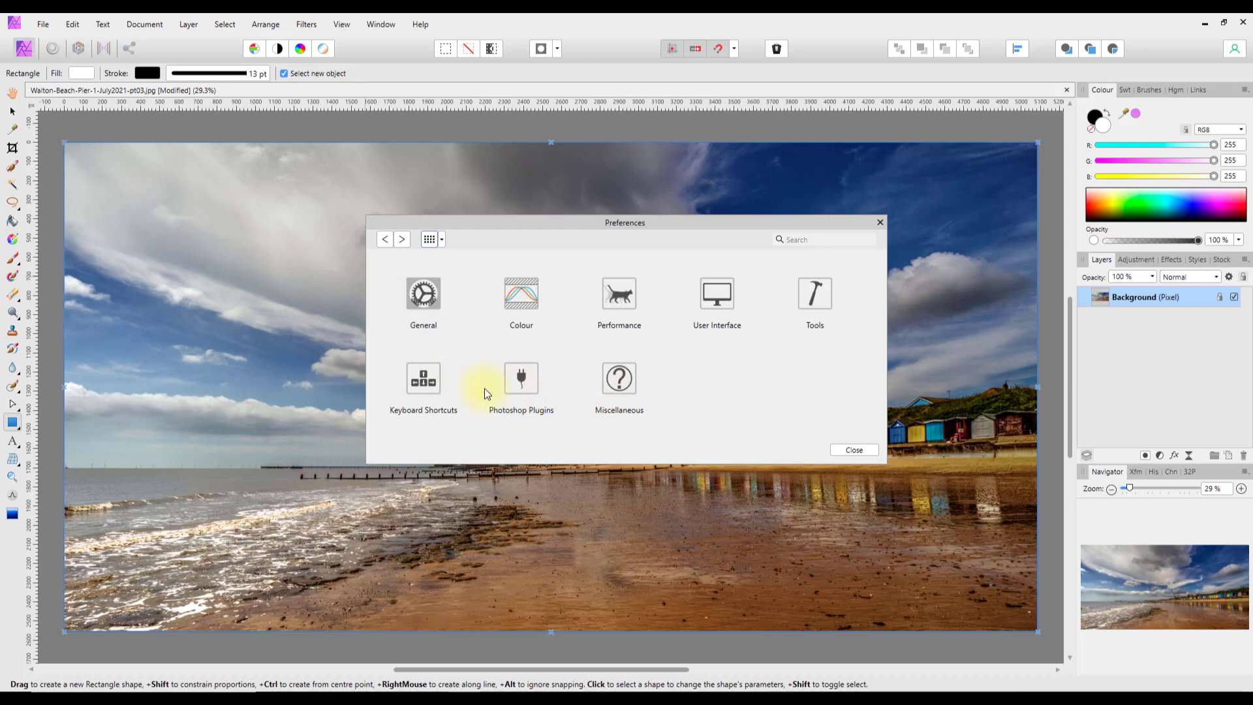
click(423, 385)
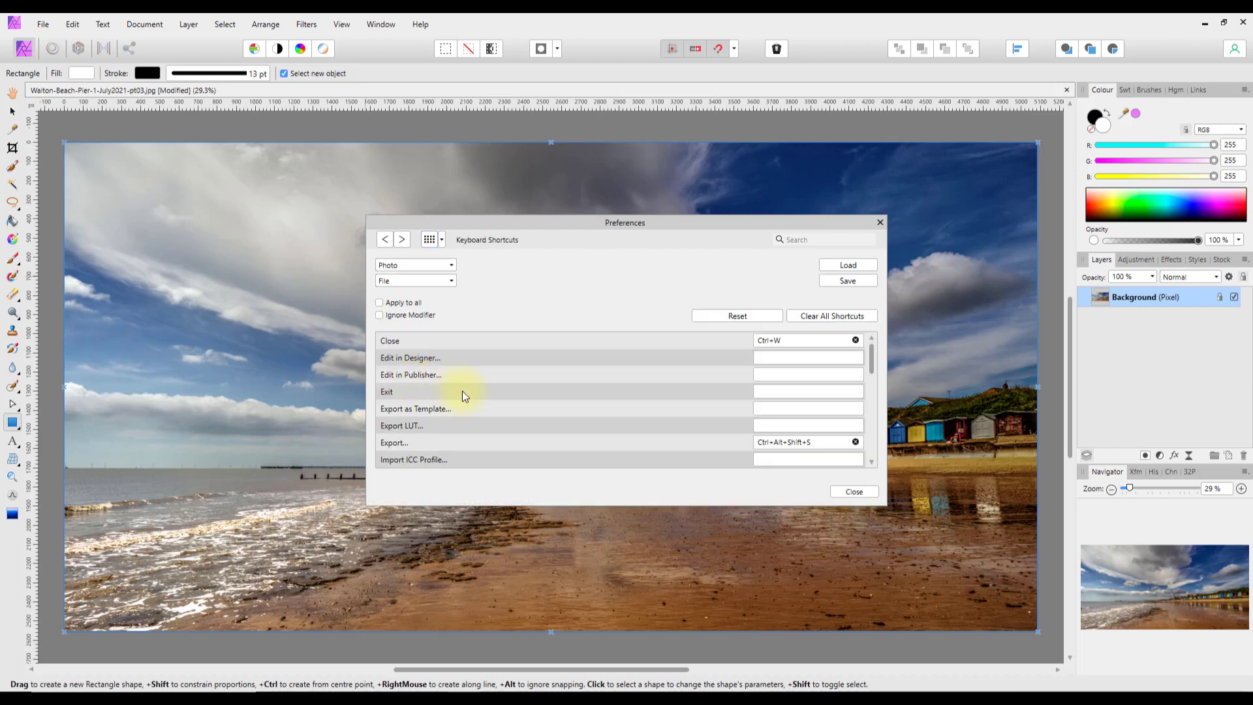
click(451, 282)
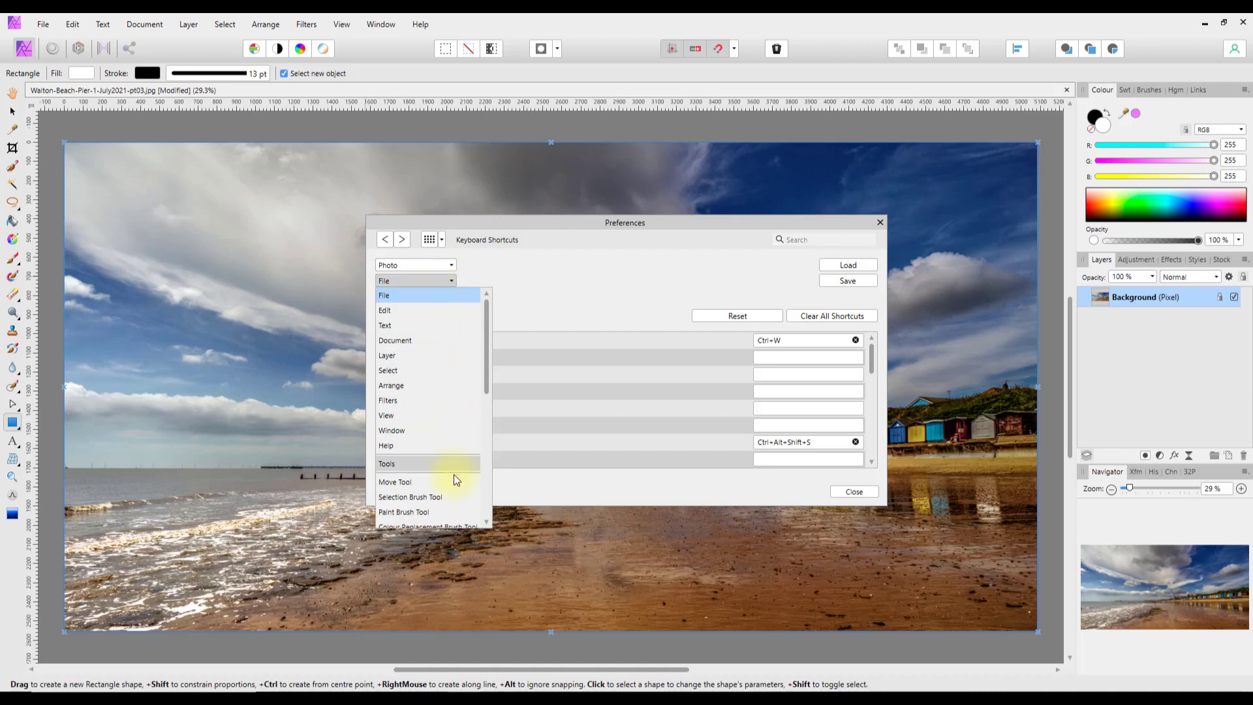
scroll(451, 525, down, 1)
scroll(451, 526, down, 2)
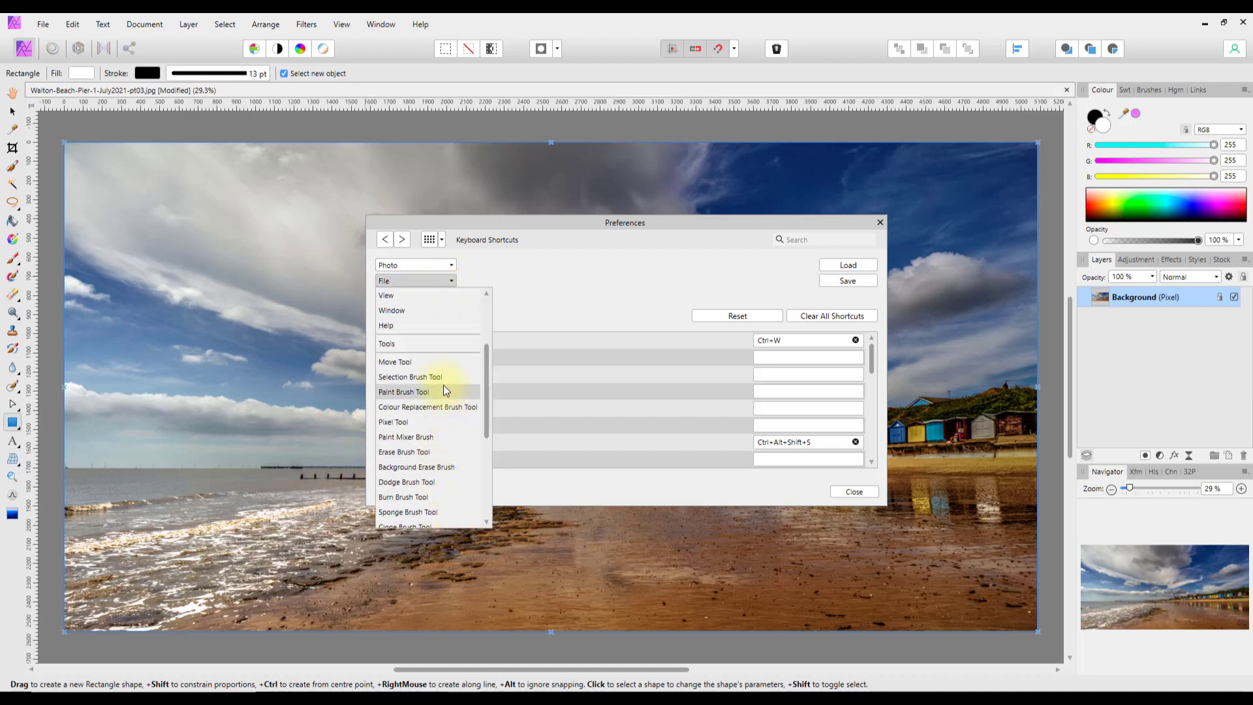
click(543, 291)
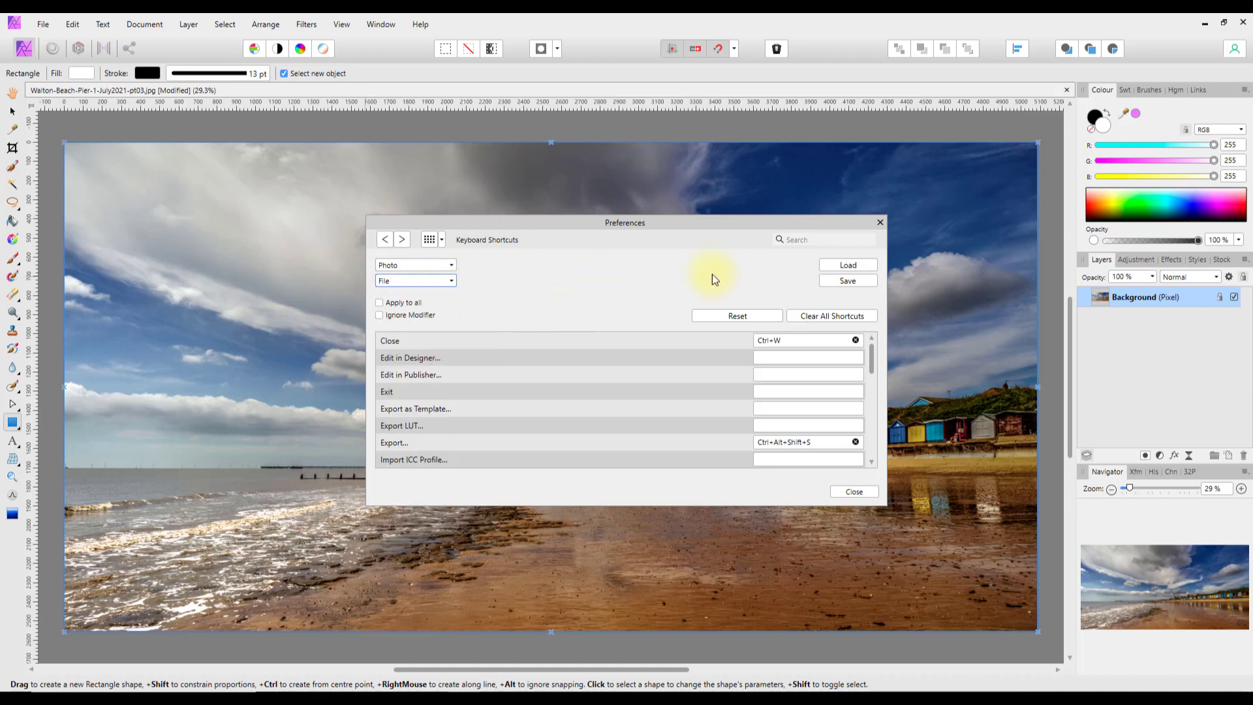
click(879, 221)
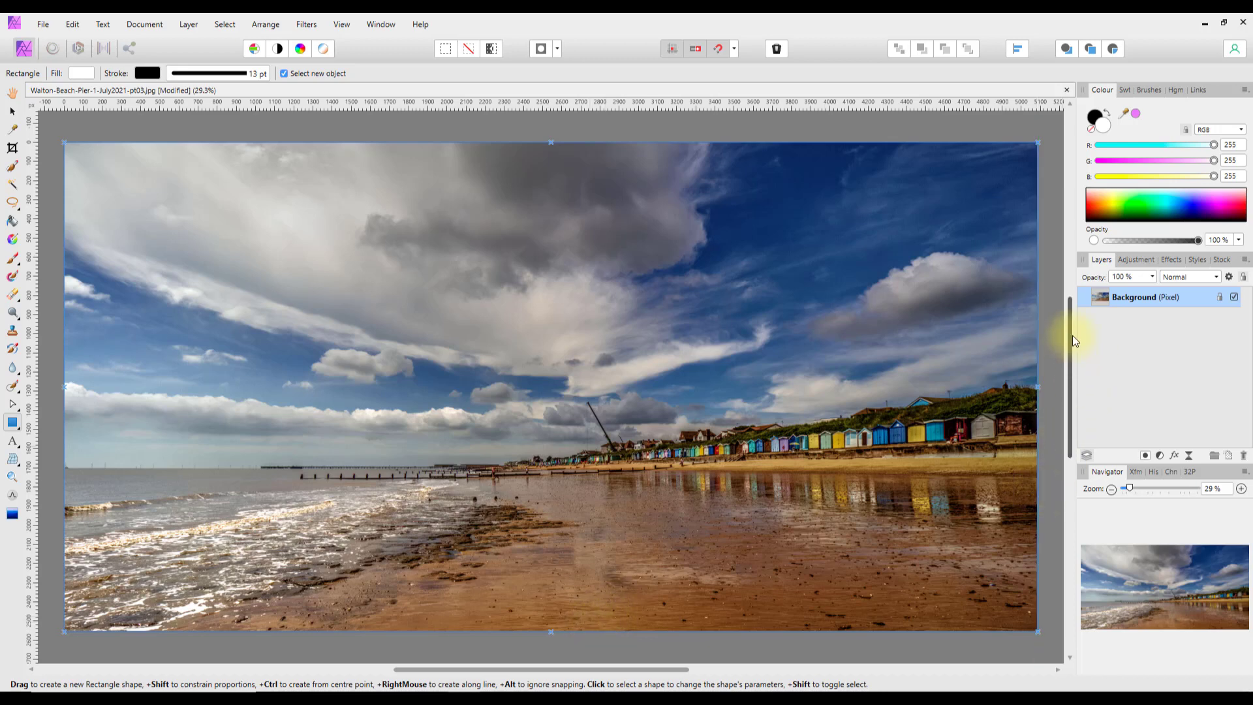
Step: Choose pure black (RGB 0, 0, 0) for the stroke in the Colour Chooser and make the white fill colour active again
mouse_move(1072, 336)
mouse_down()
mouse_move(1063, 256)
mouse_move(1069, 342)
mouse_up()
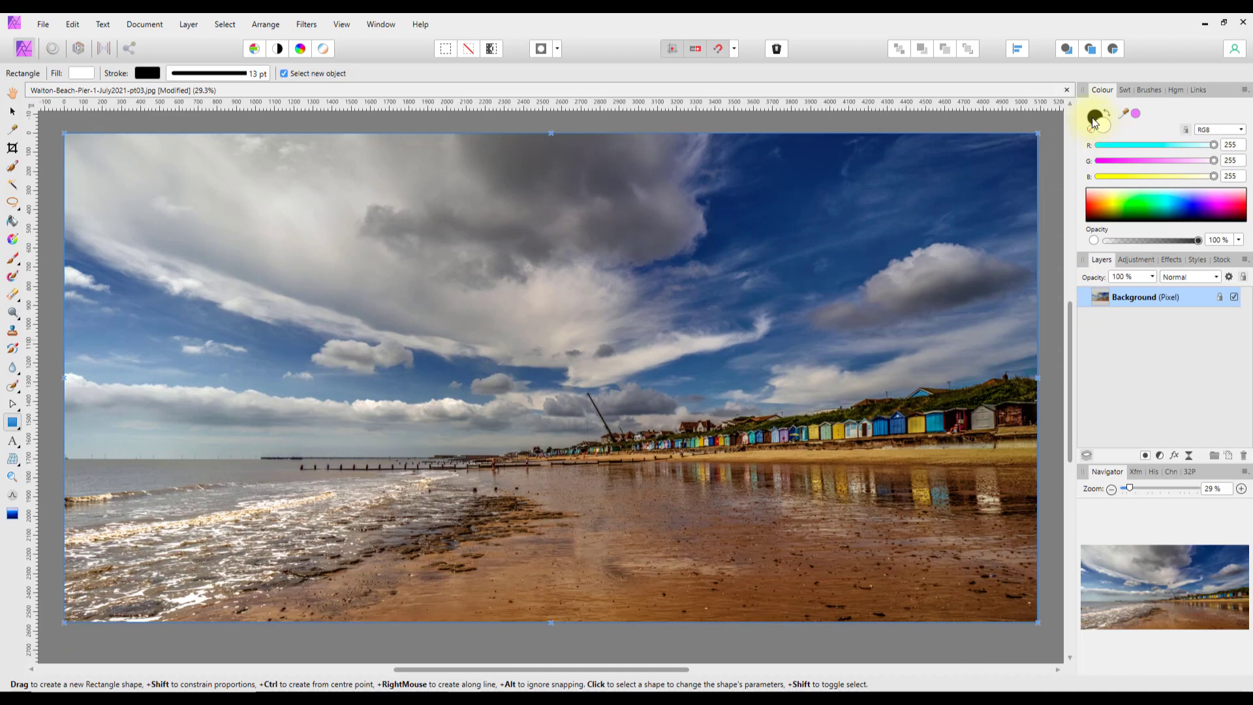
double_click(1094, 119)
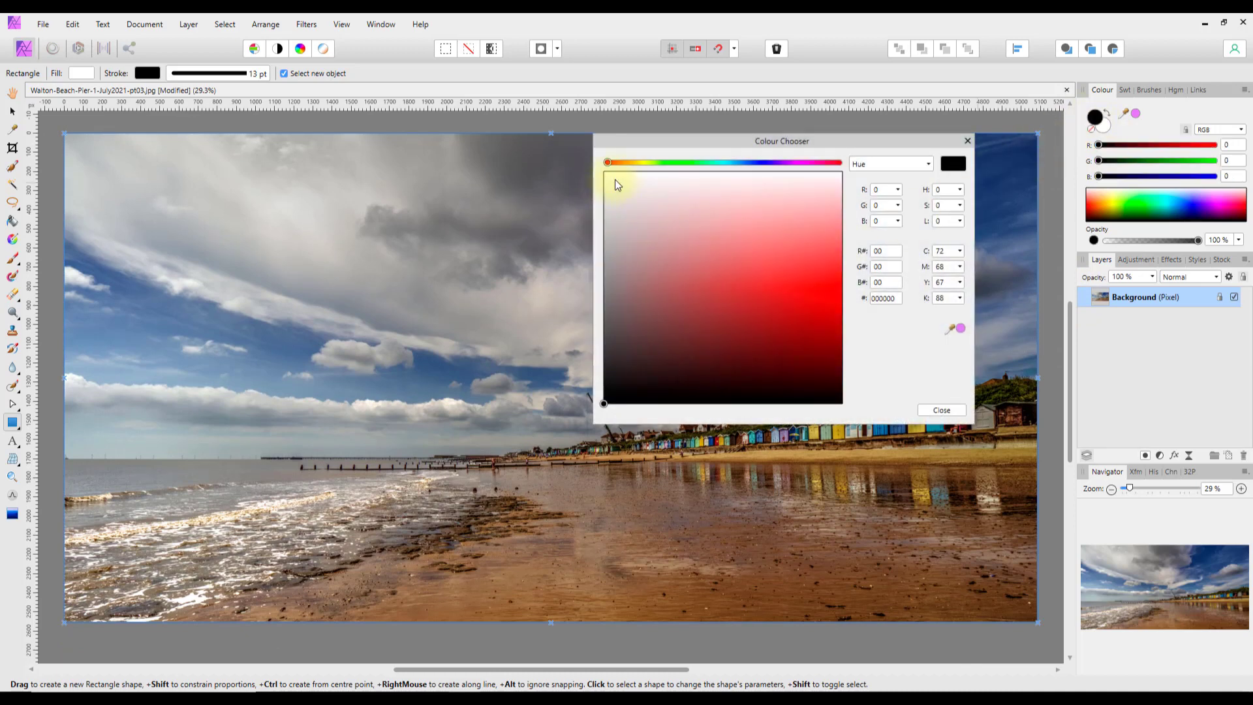
mouse_move(615, 179)
mouse_down()
mouse_move(728, 264)
mouse_move(594, 411)
mouse_up()
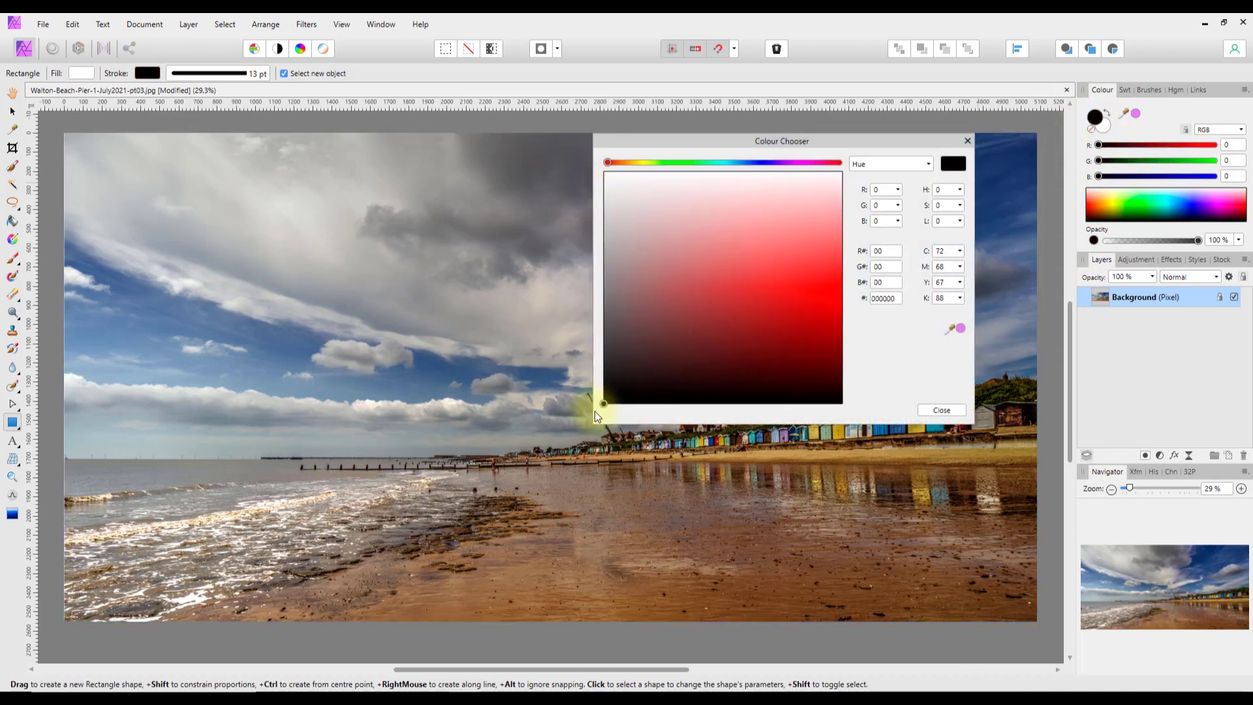
click(942, 411)
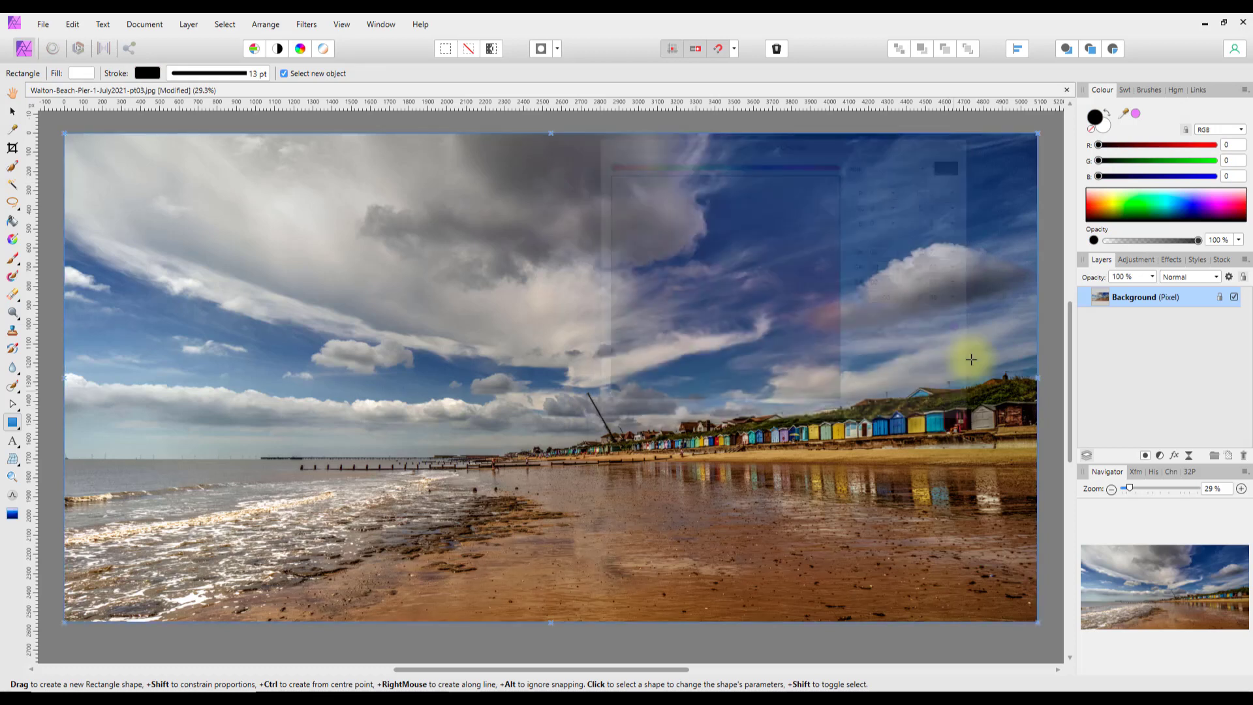
click(1107, 128)
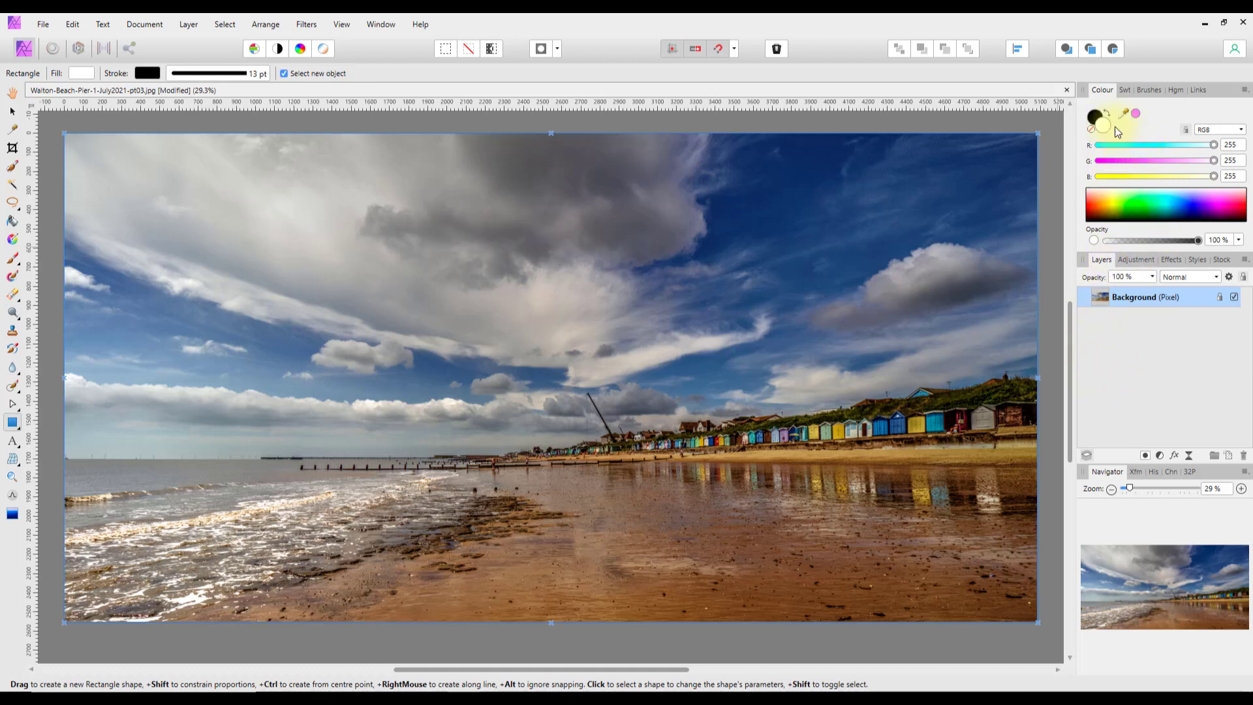
Step: Display the Swatches, draw a rectangle about 1670 px wide and 1500 px high over the photo, and set its stroke width to 0 pt
click(1128, 90)
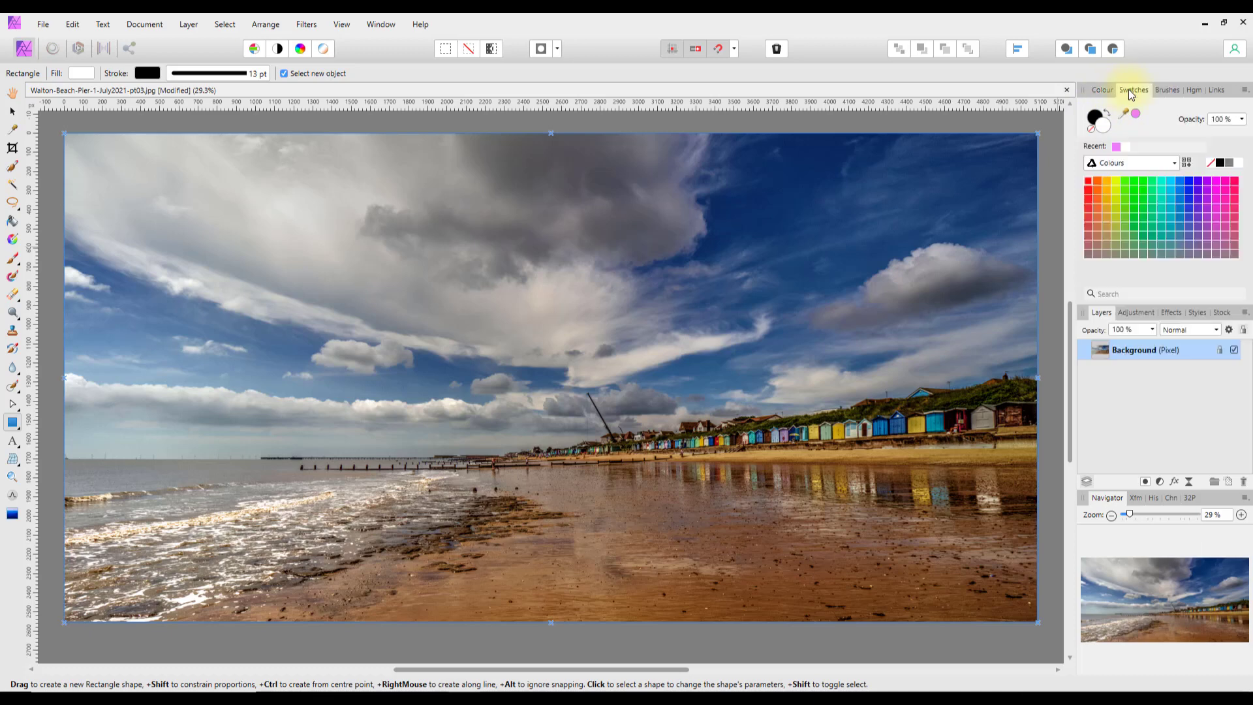
click(1132, 289)
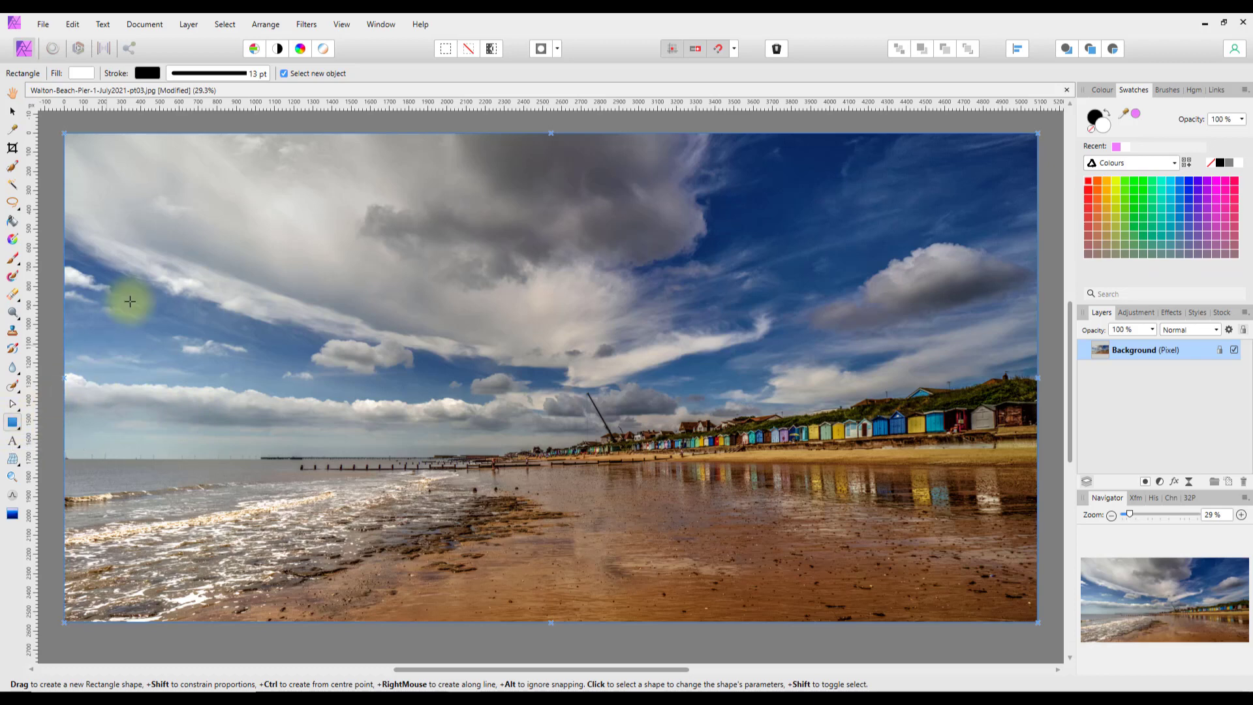
mouse_move(139, 226)
mouse_down()
mouse_move(467, 504)
mouse_move(463, 515)
mouse_up()
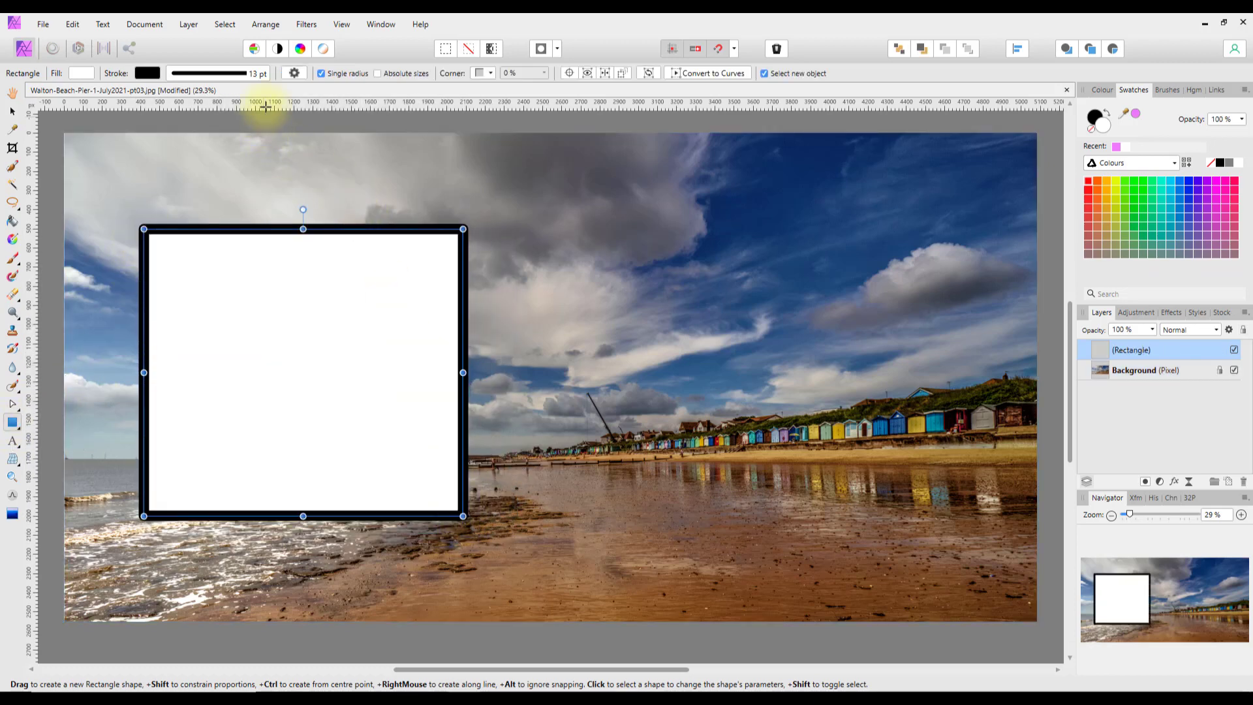
click(214, 73)
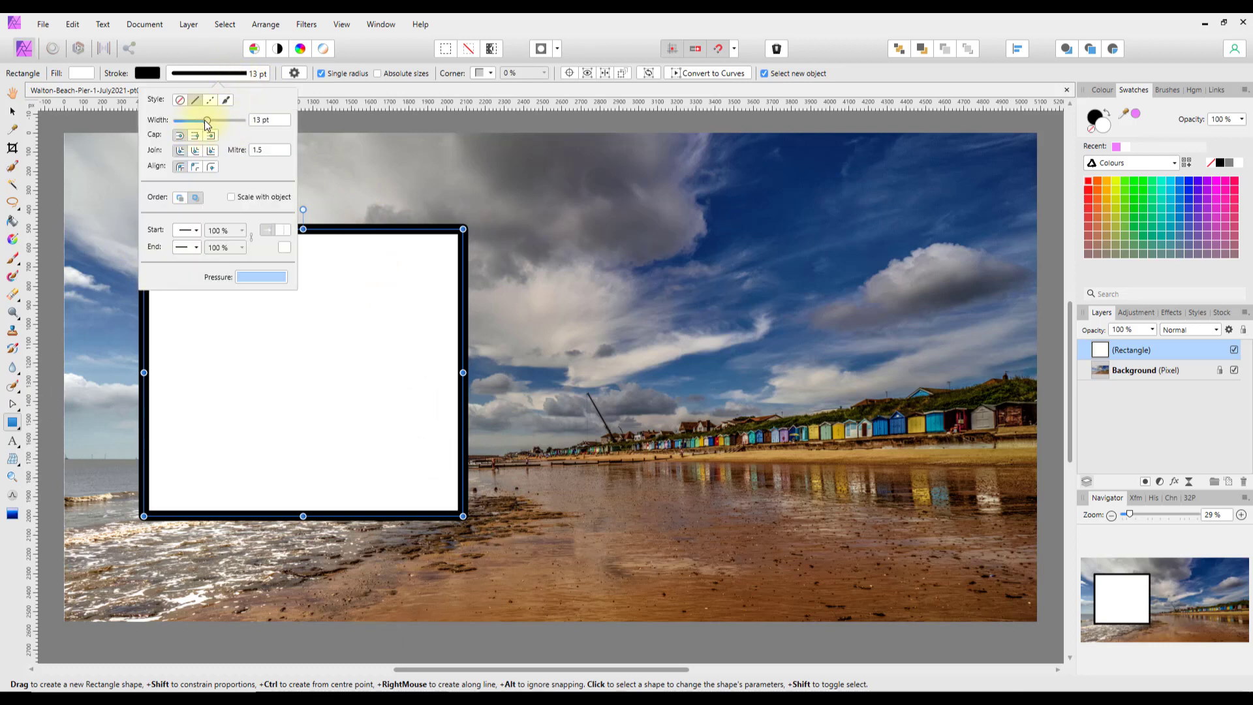
drag(206, 121, 147, 125)
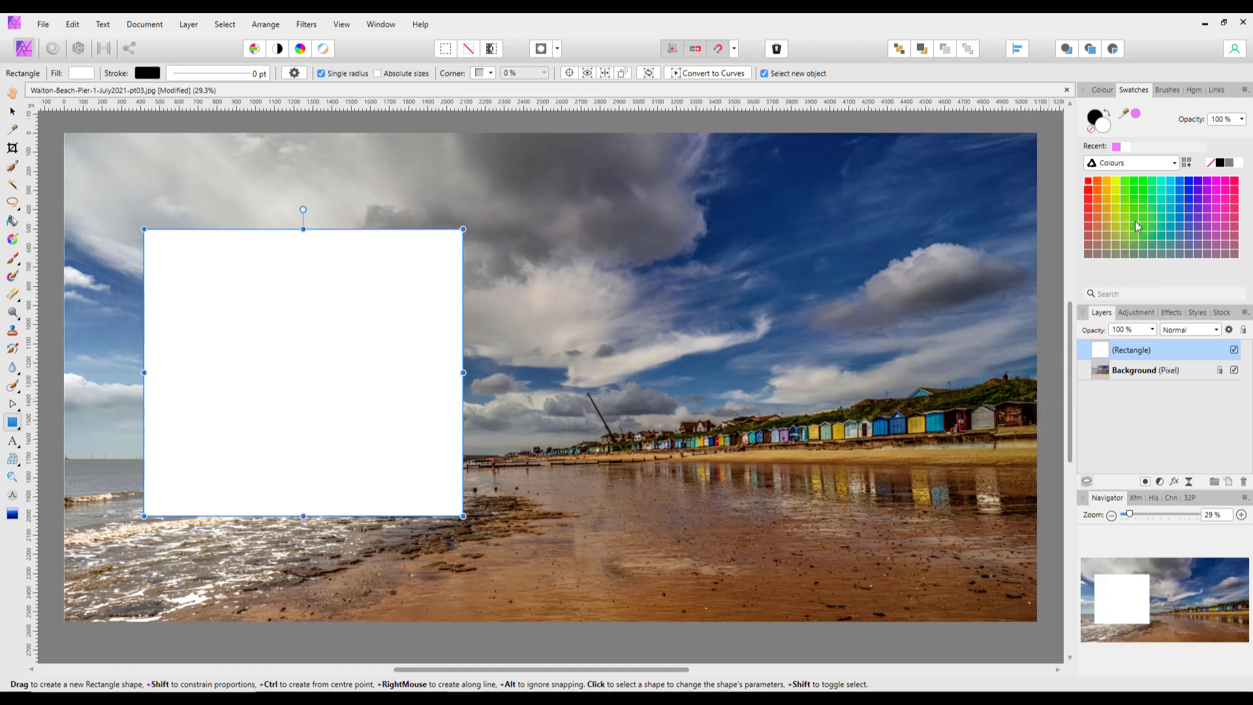
Step: Fill the rectangle with a red swatch from the Colours palette, and replace it with the white-to-black gradient from the Gradients palette
click(1089, 208)
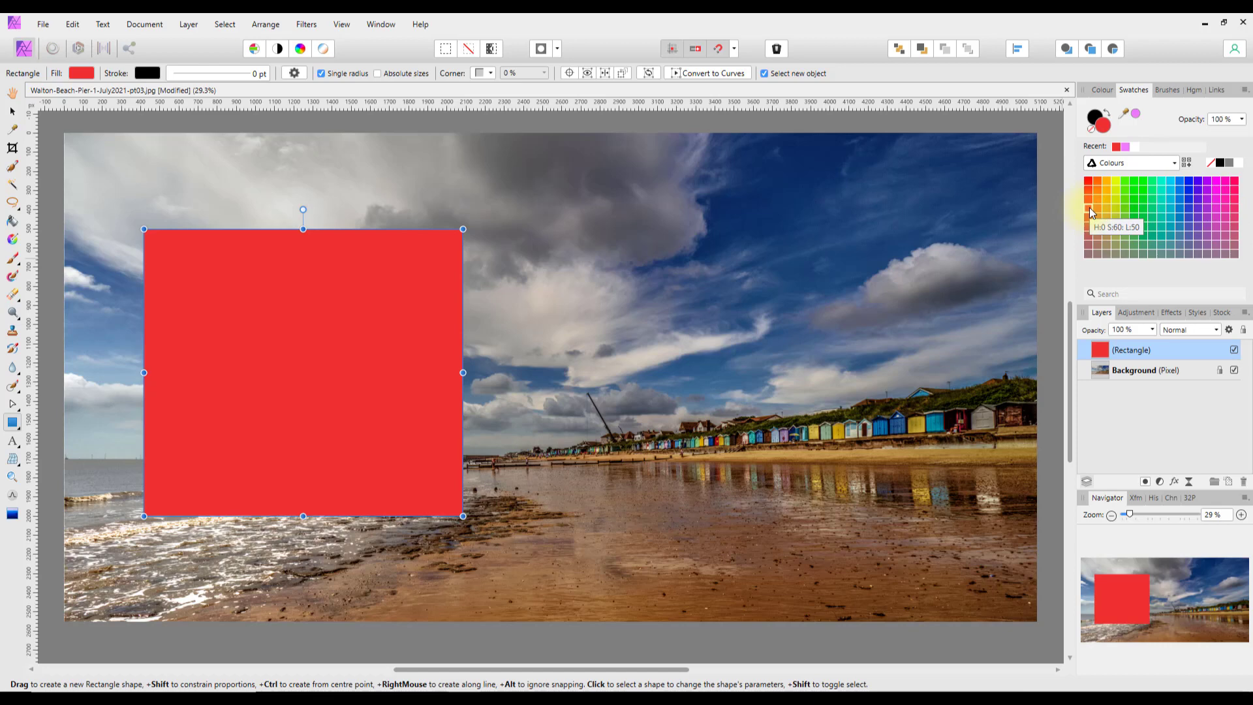
click(1175, 166)
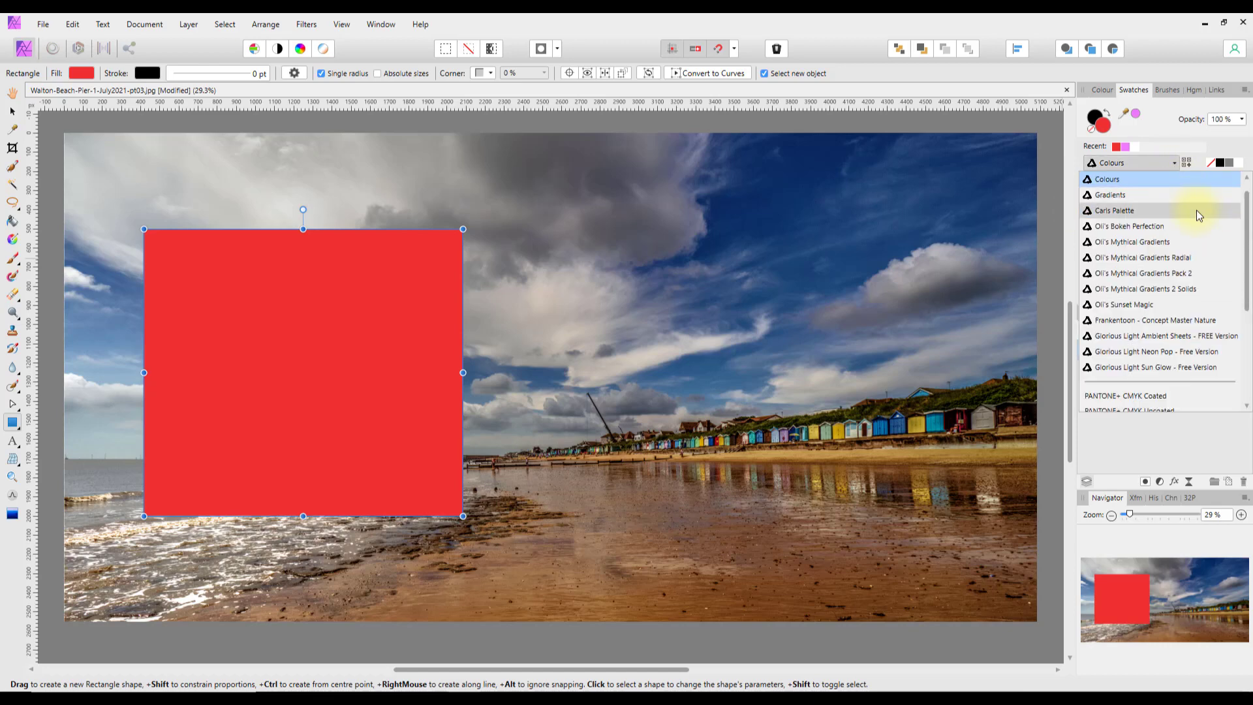
scroll(1247, 213, up, 1)
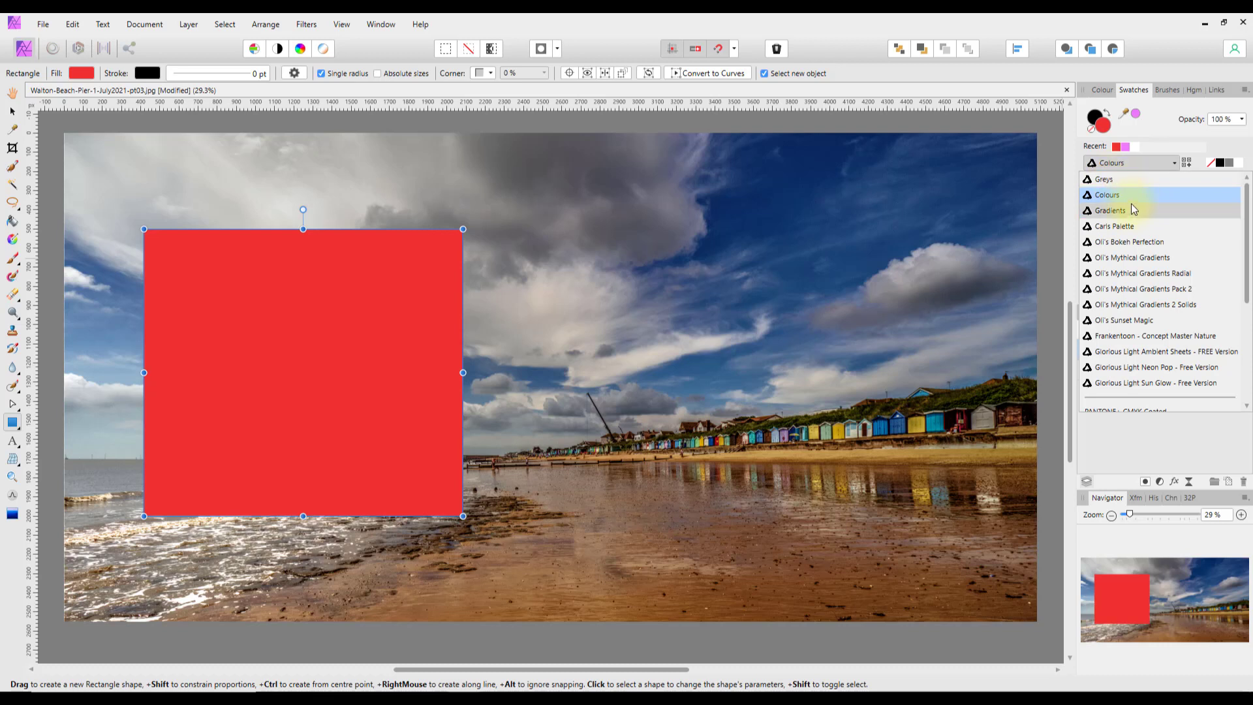
click(1107, 212)
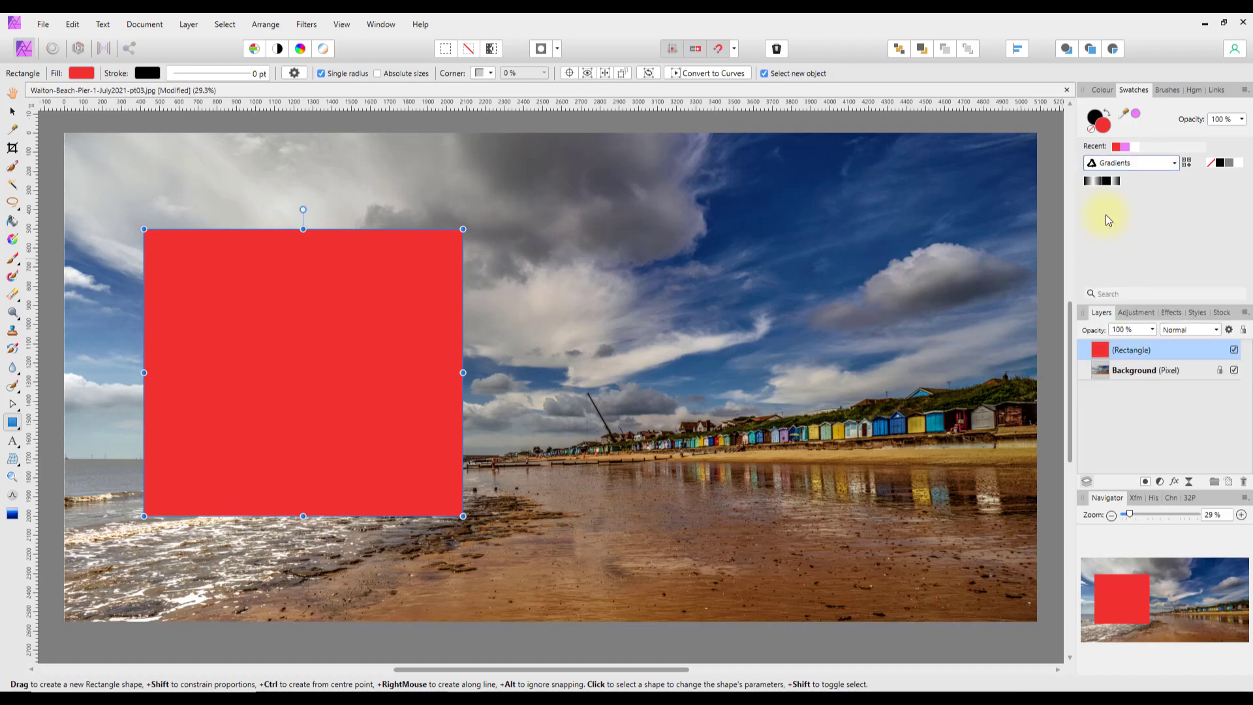
click(1098, 181)
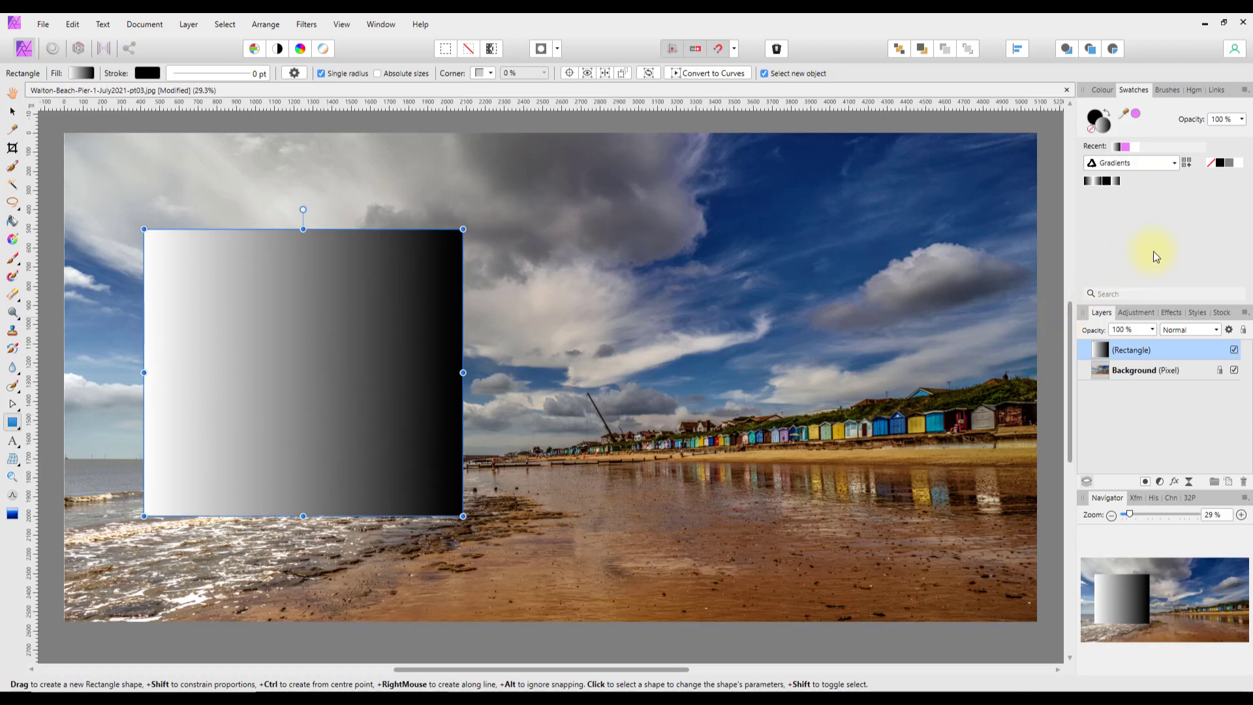
Step: Fill the rectangle with a mid-green swatch from the PANTONE+ CMYK Coated palette
click(1173, 164)
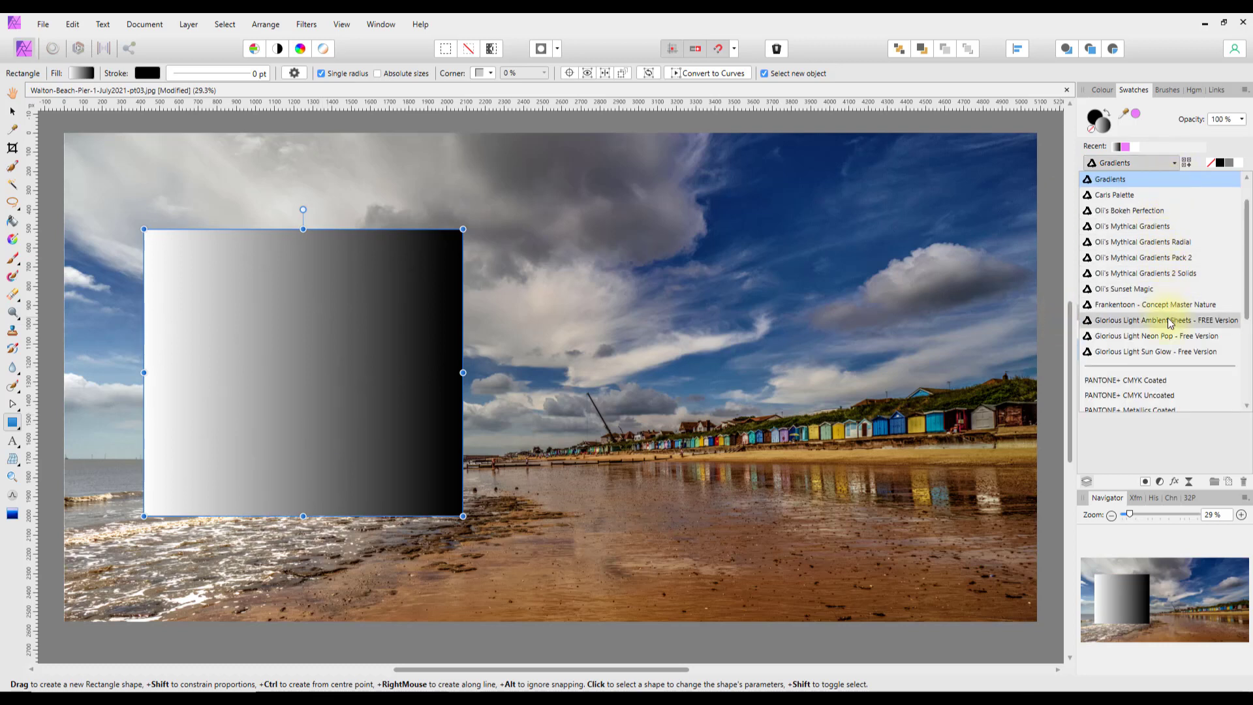
mouse_move(1249, 240)
mouse_down()
mouse_move(1248, 297)
mouse_move(1248, 257)
mouse_up()
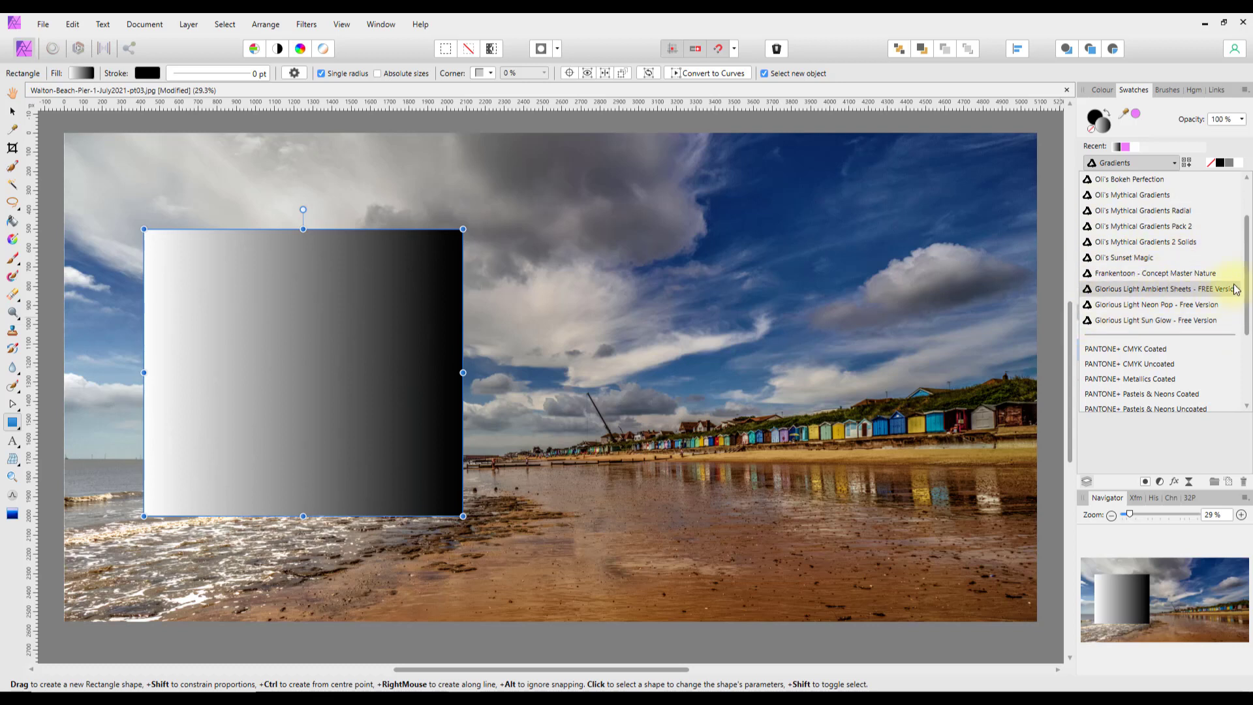
drag(1248, 254, 1250, 312)
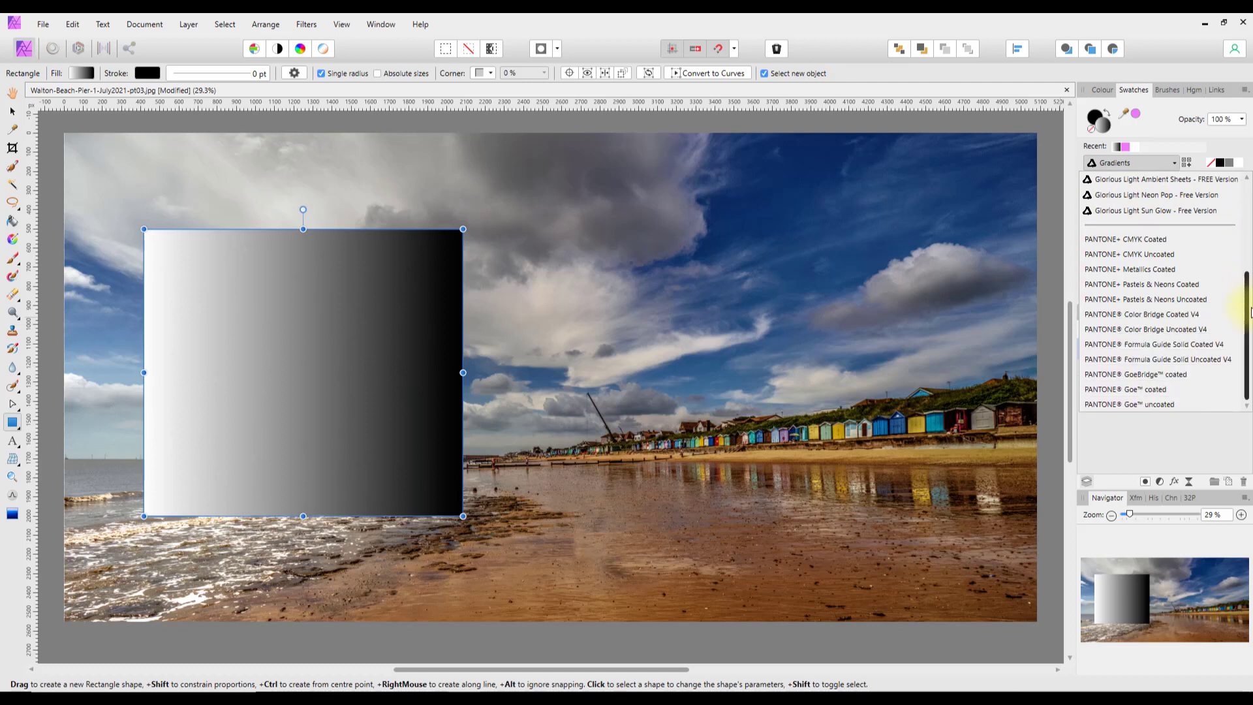
click(1102, 240)
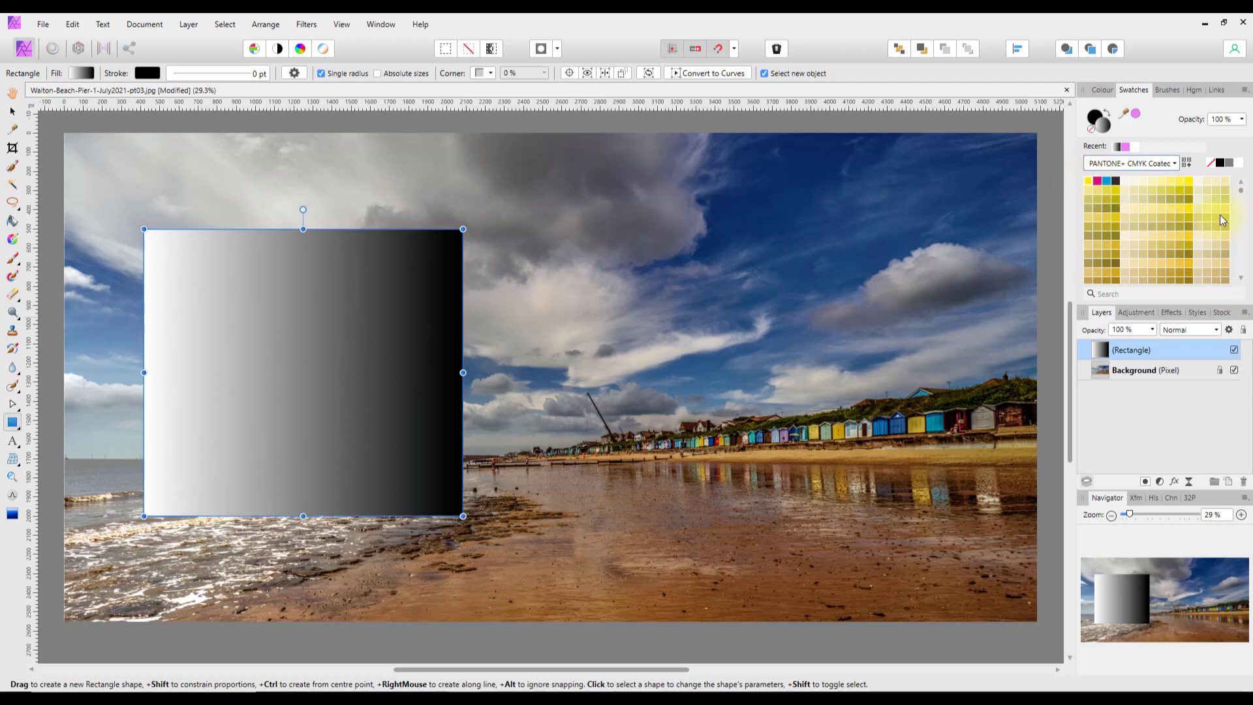
drag(1240, 190, 1241, 259)
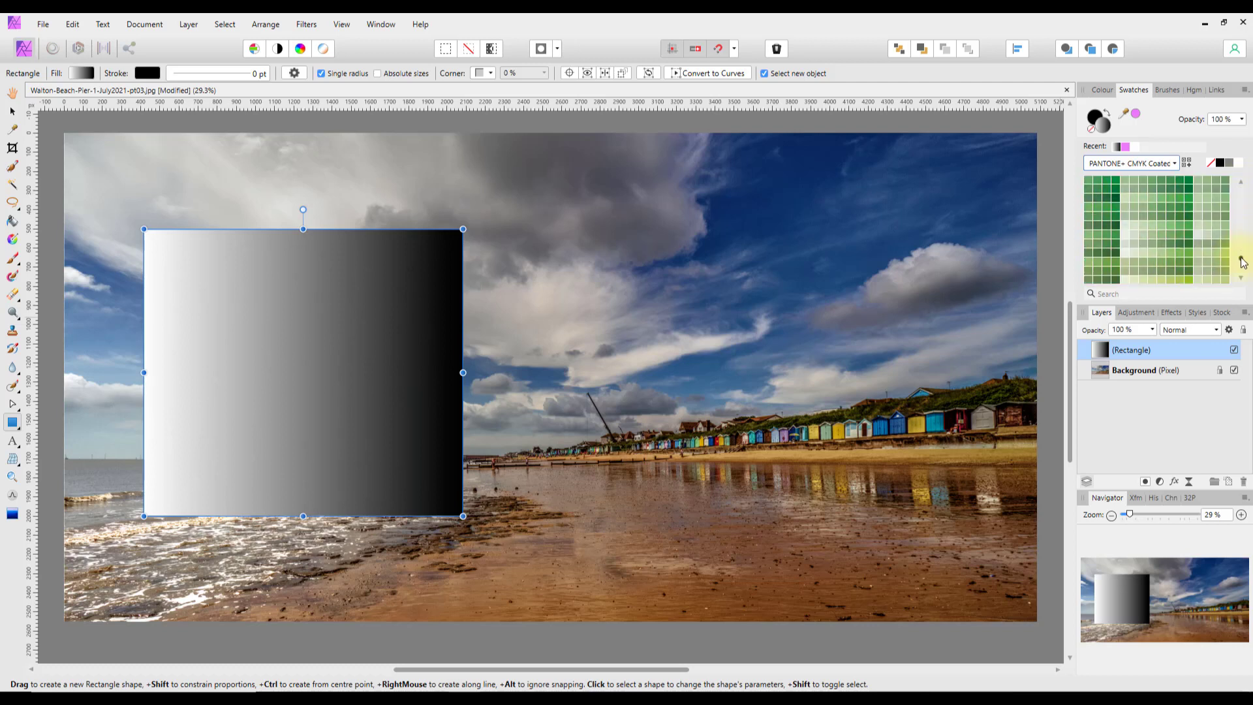
click(1181, 232)
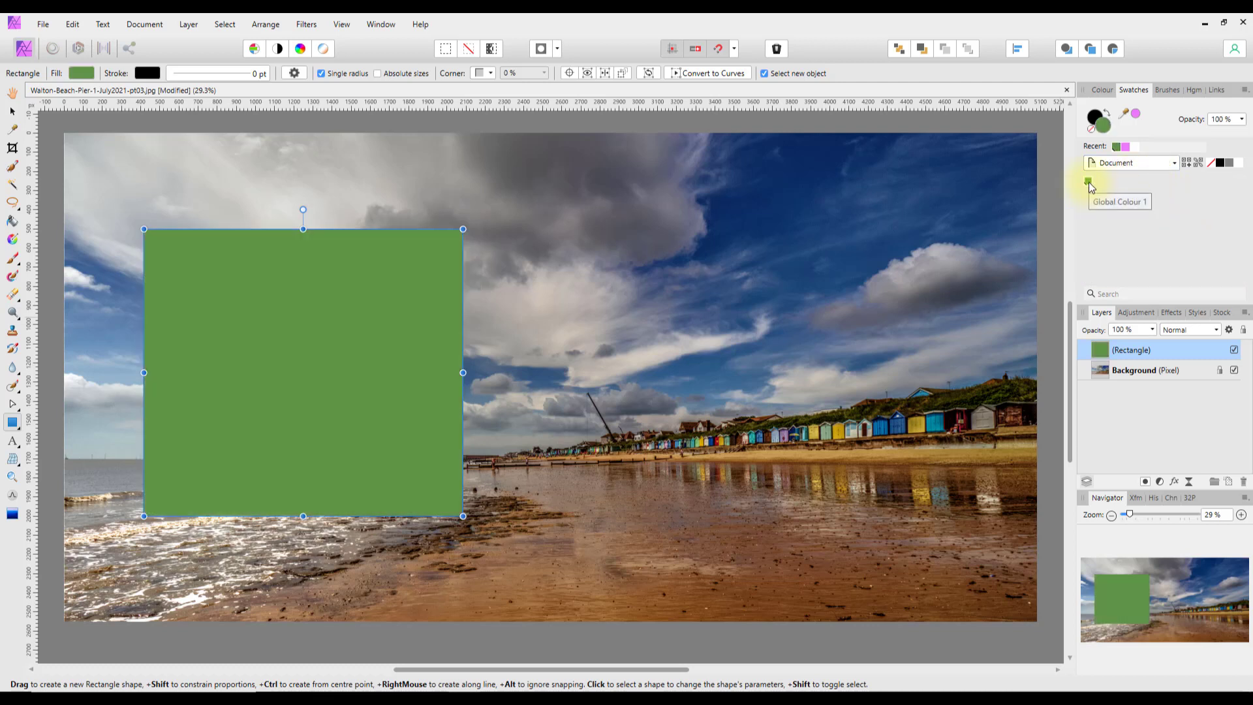
Step: Look through the available swatch palettes, including the gradient palettes and the PANTONE sets, keeping the Document palette selected
click(1177, 162)
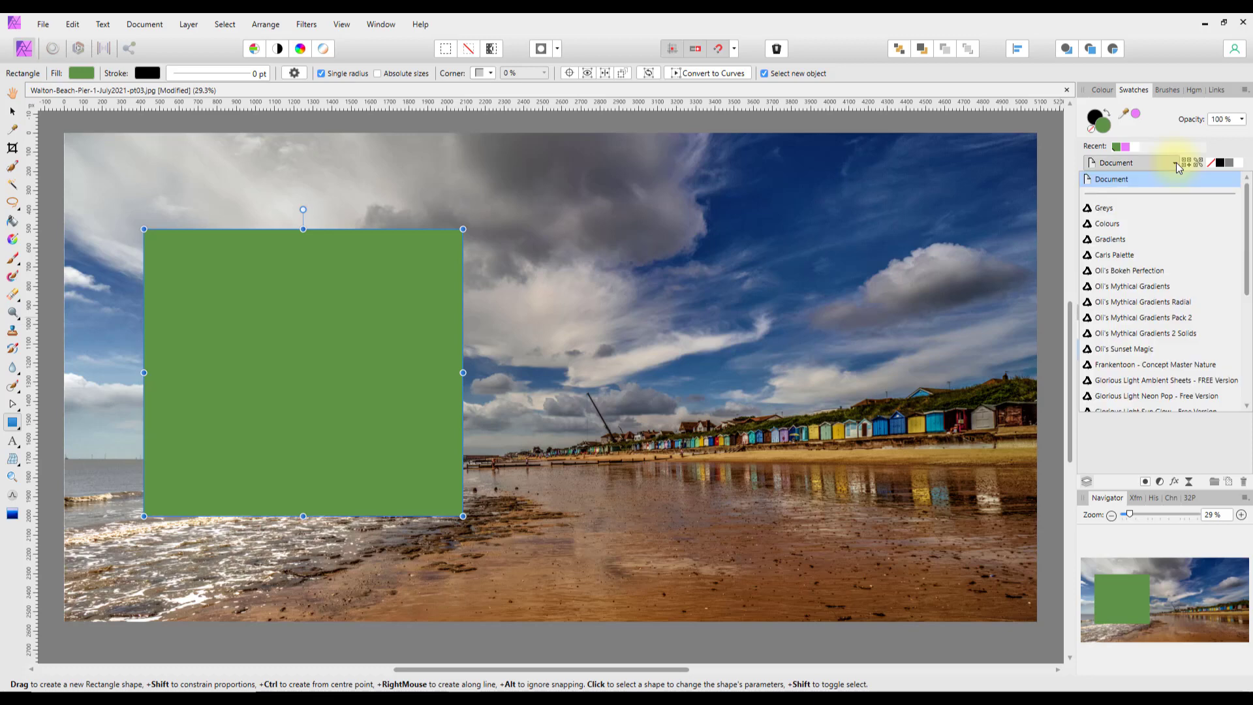
scroll(1209, 354, down, 3)
scroll(1208, 358, down, 2)
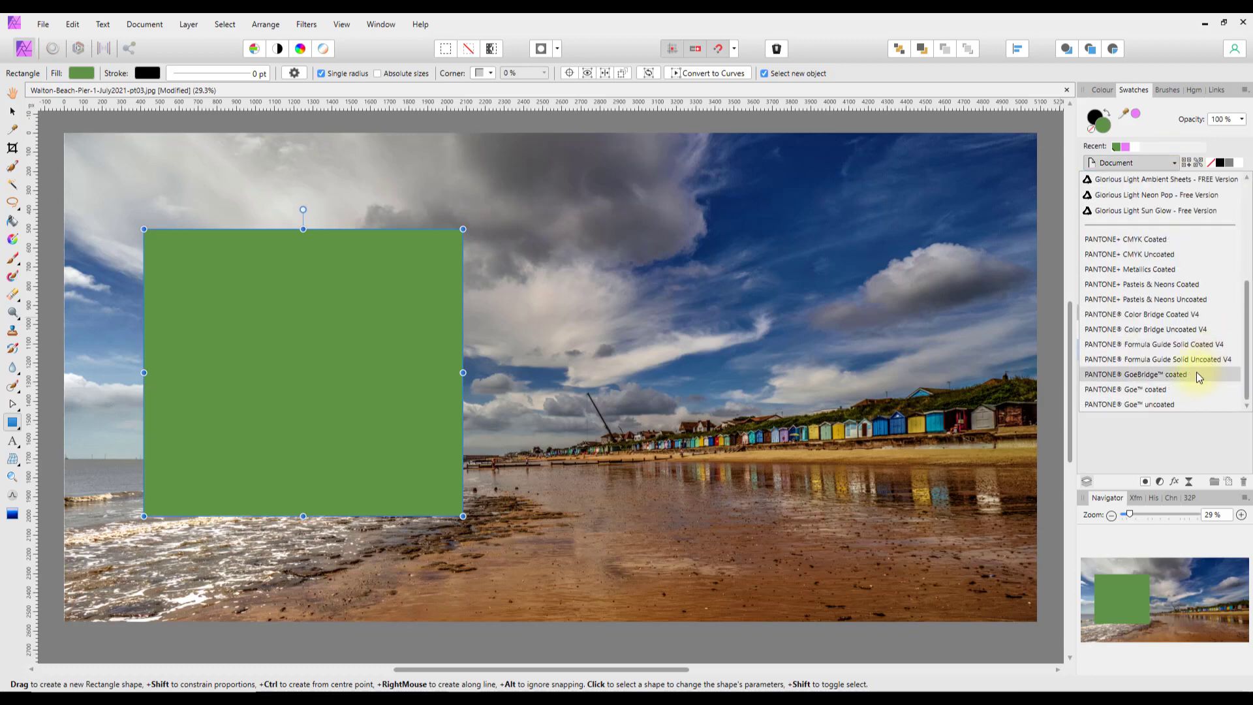
scroll(1191, 365, up, 6)
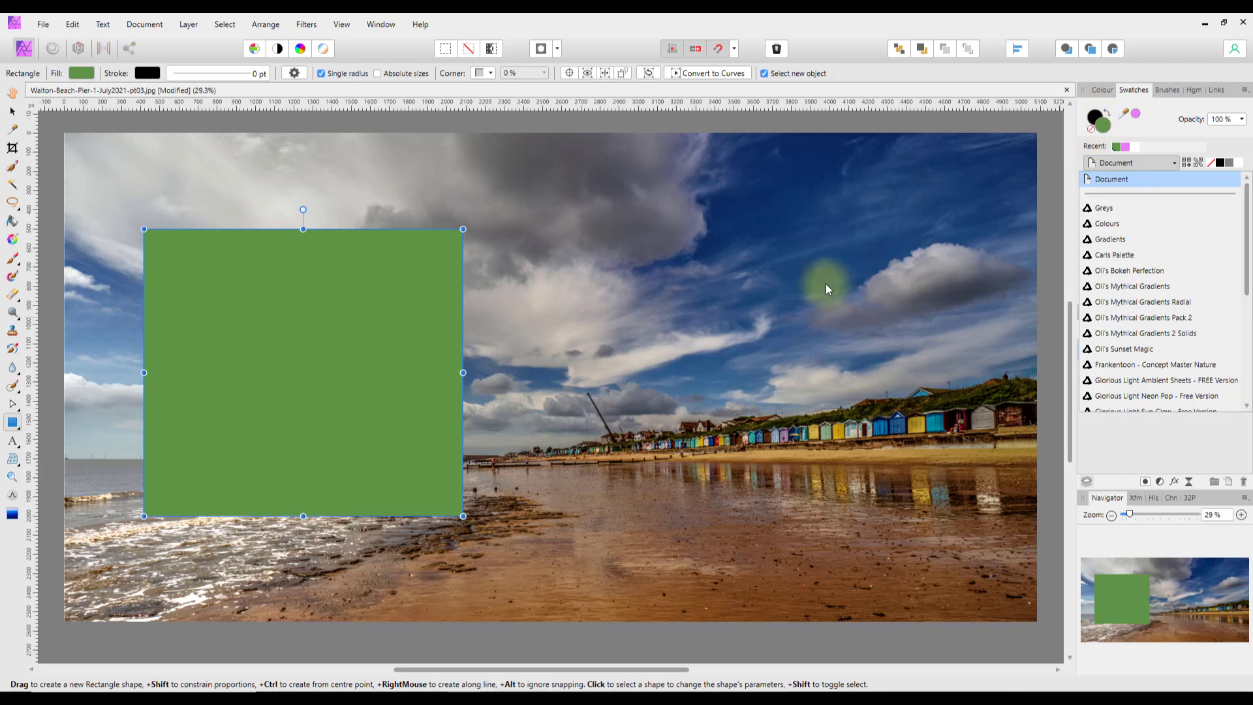
click(1109, 87)
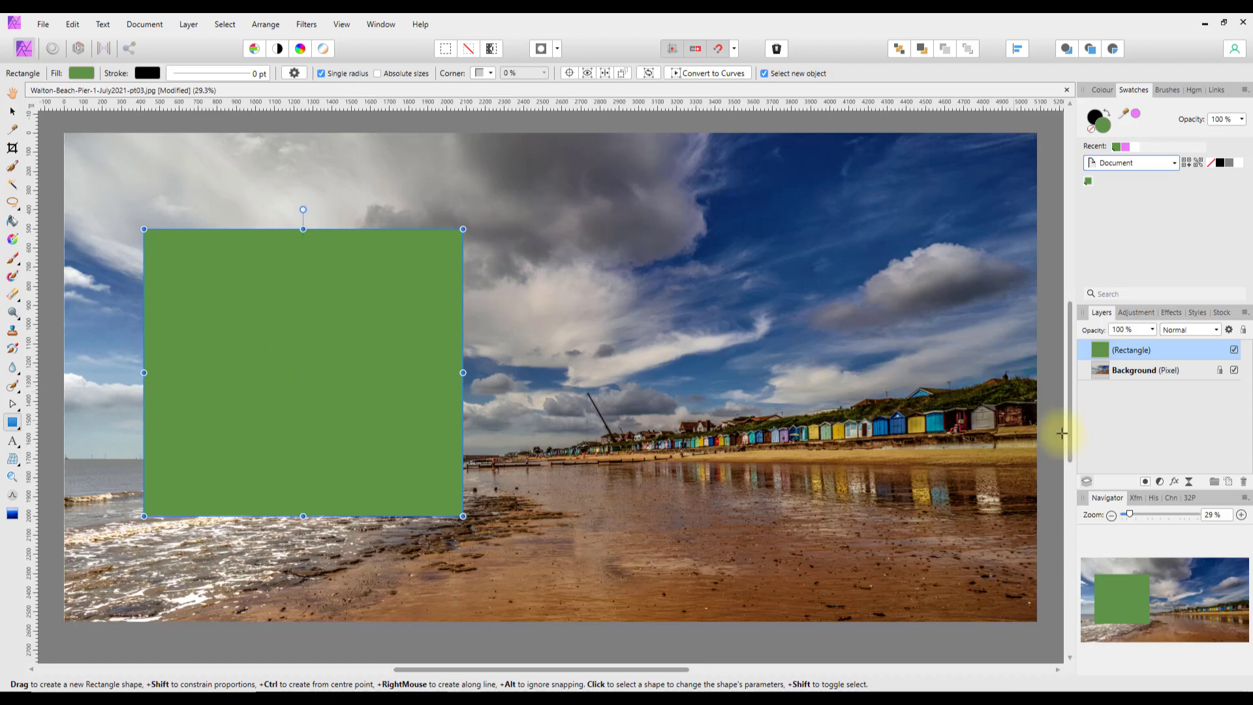
Step: Delete the green rectangle's layer so only the background photo remains
right_click(1165, 348)
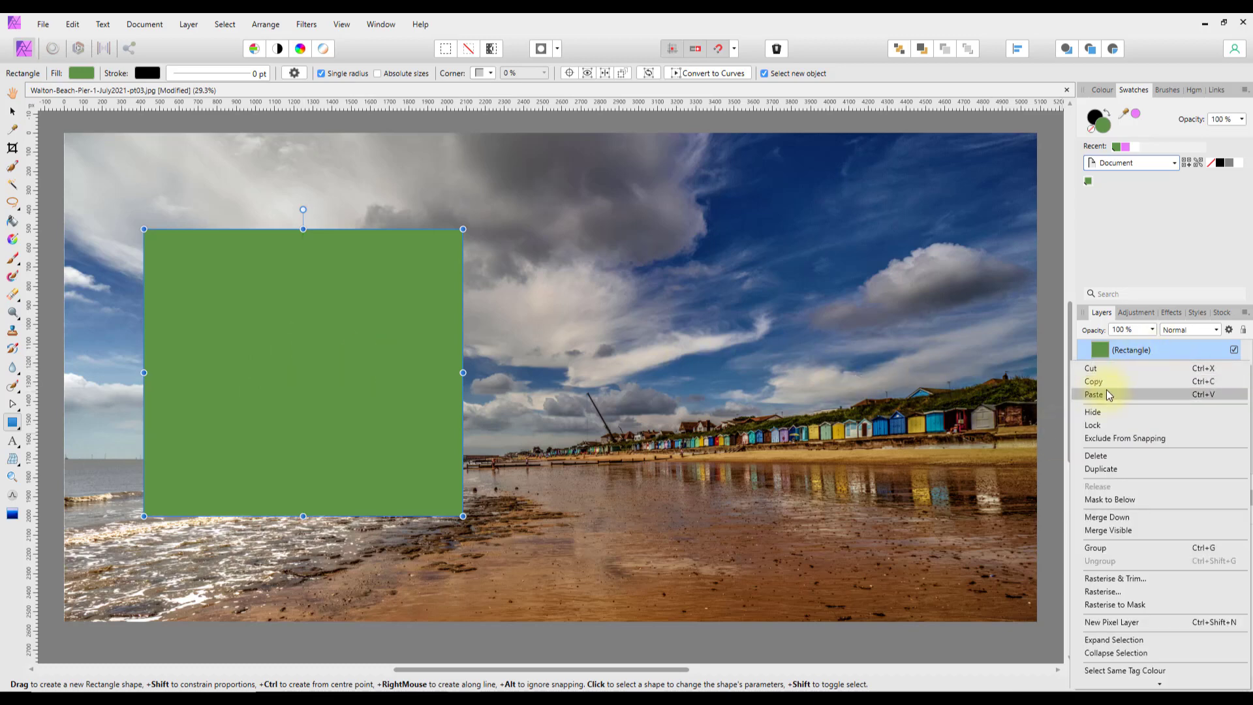
click(1104, 455)
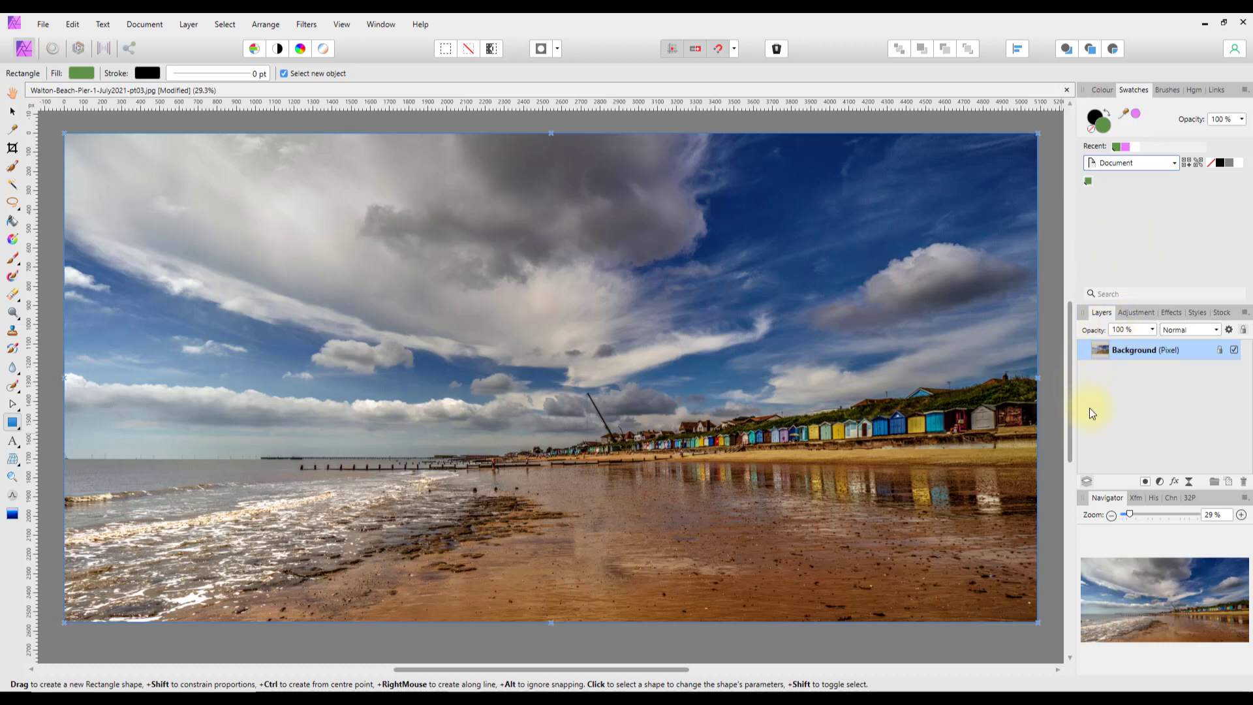
Step: Examine the available adjustments, comparing the list with presets to the plain lists of new adjustment layers
click(1139, 314)
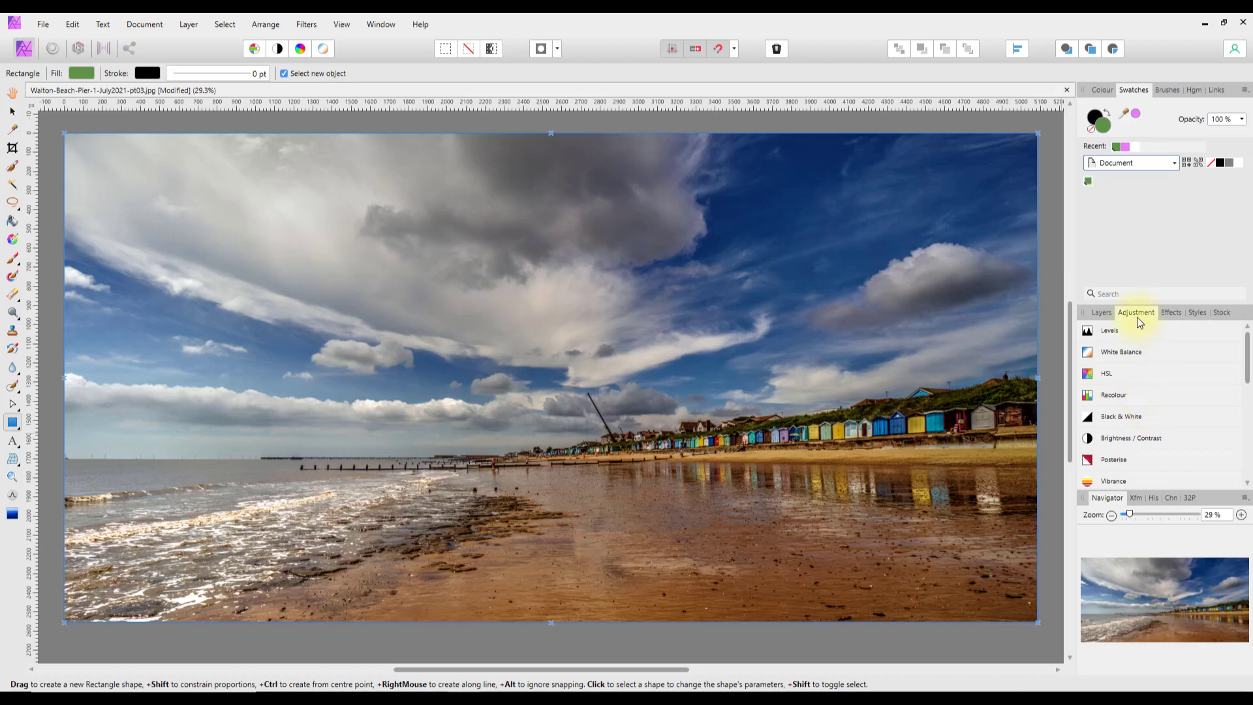
mouse_move(1248, 360)
mouse_down()
mouse_move(1249, 457)
mouse_move(1249, 364)
mouse_up()
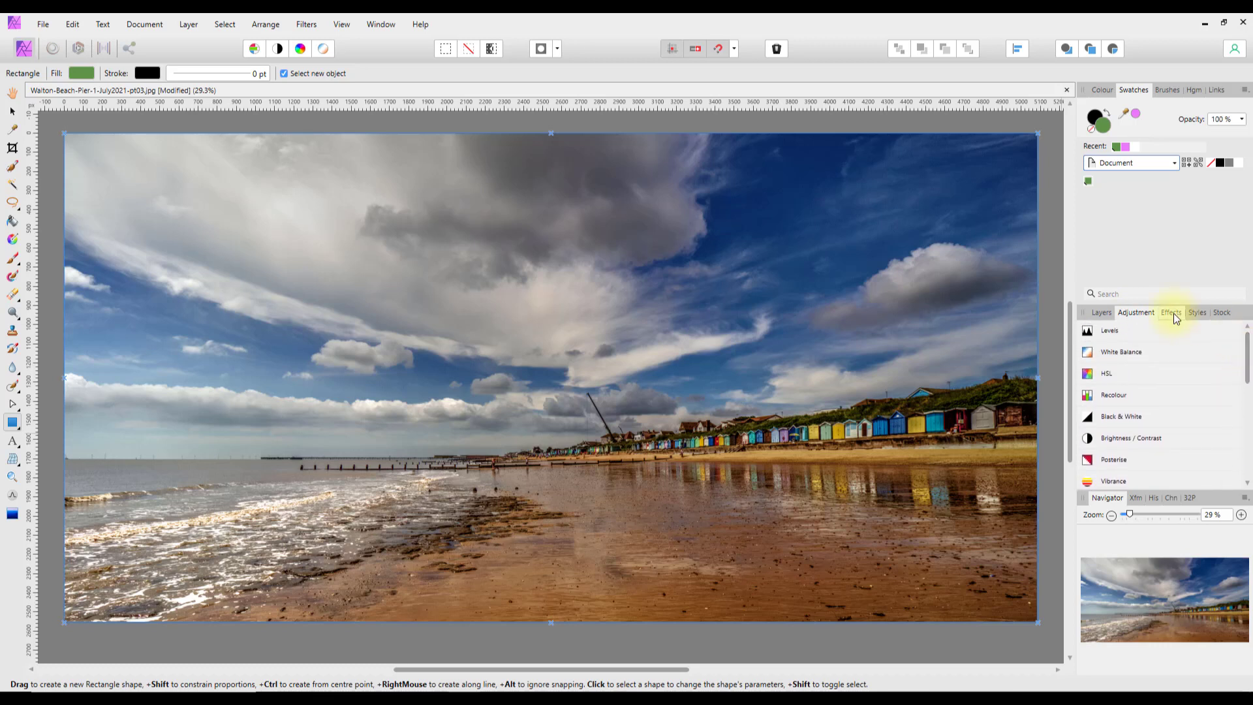
click(1106, 315)
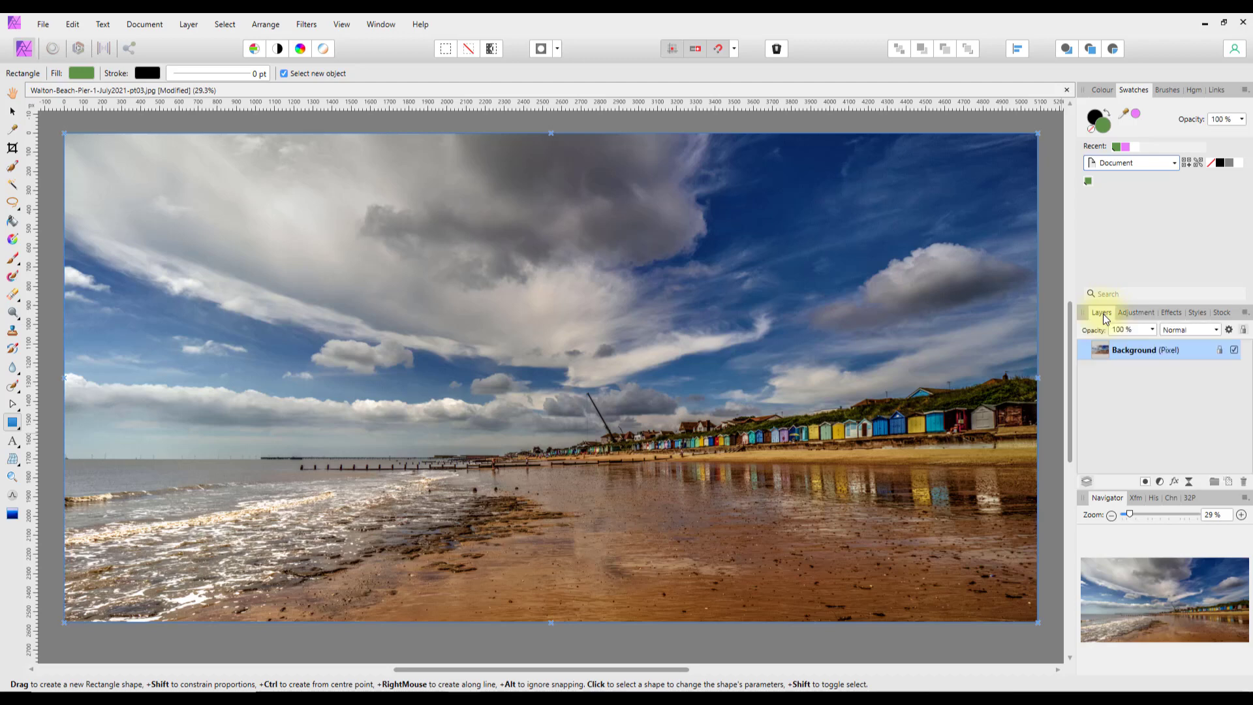
click(192, 25)
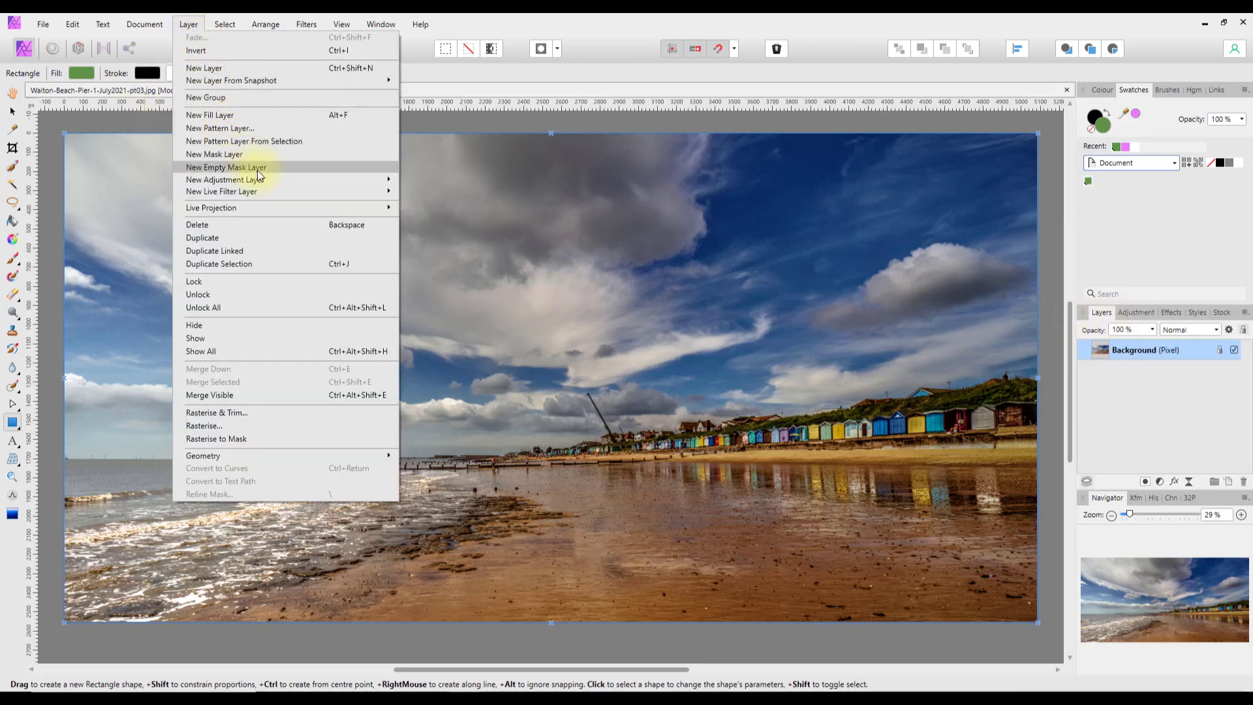
mouse_move(381, 177)
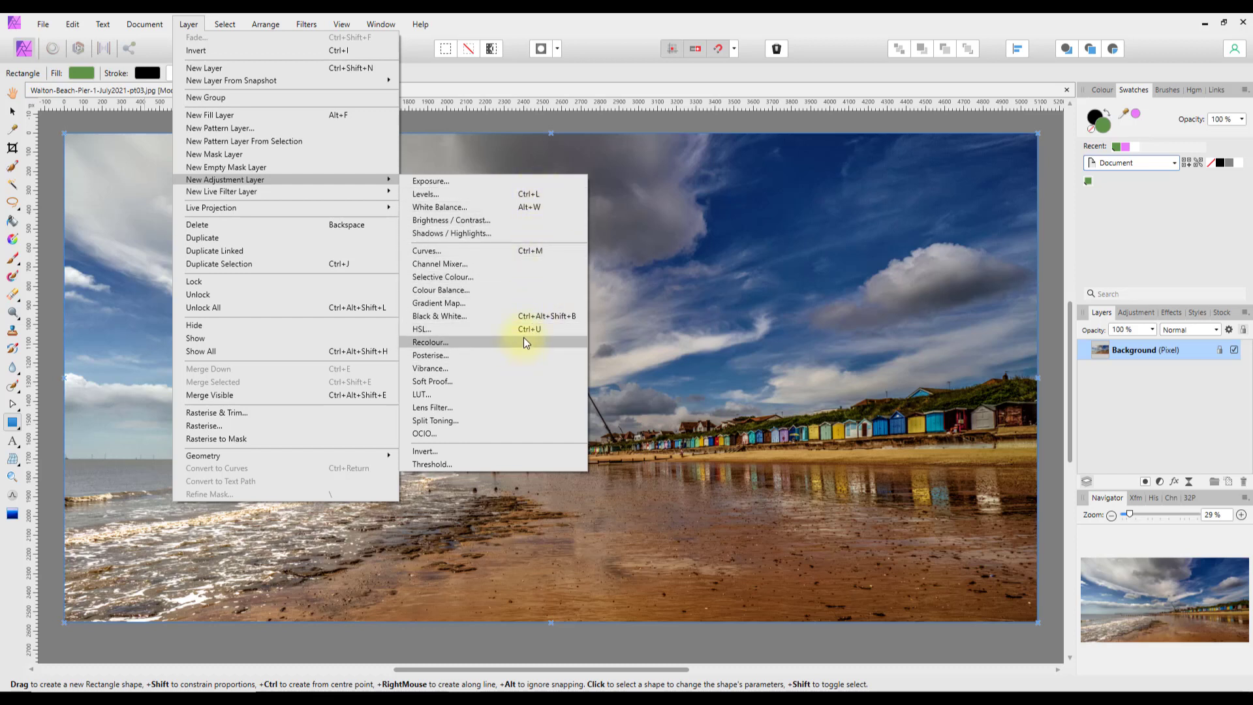
click(475, 72)
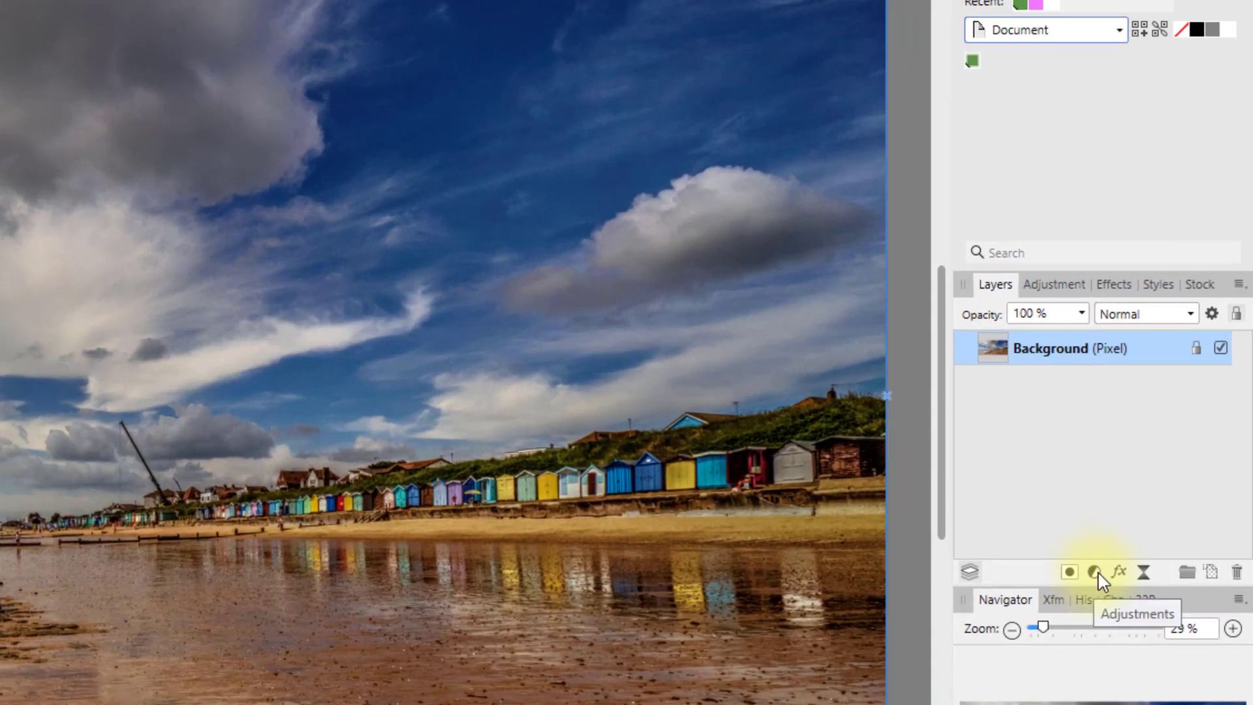
click(1095, 573)
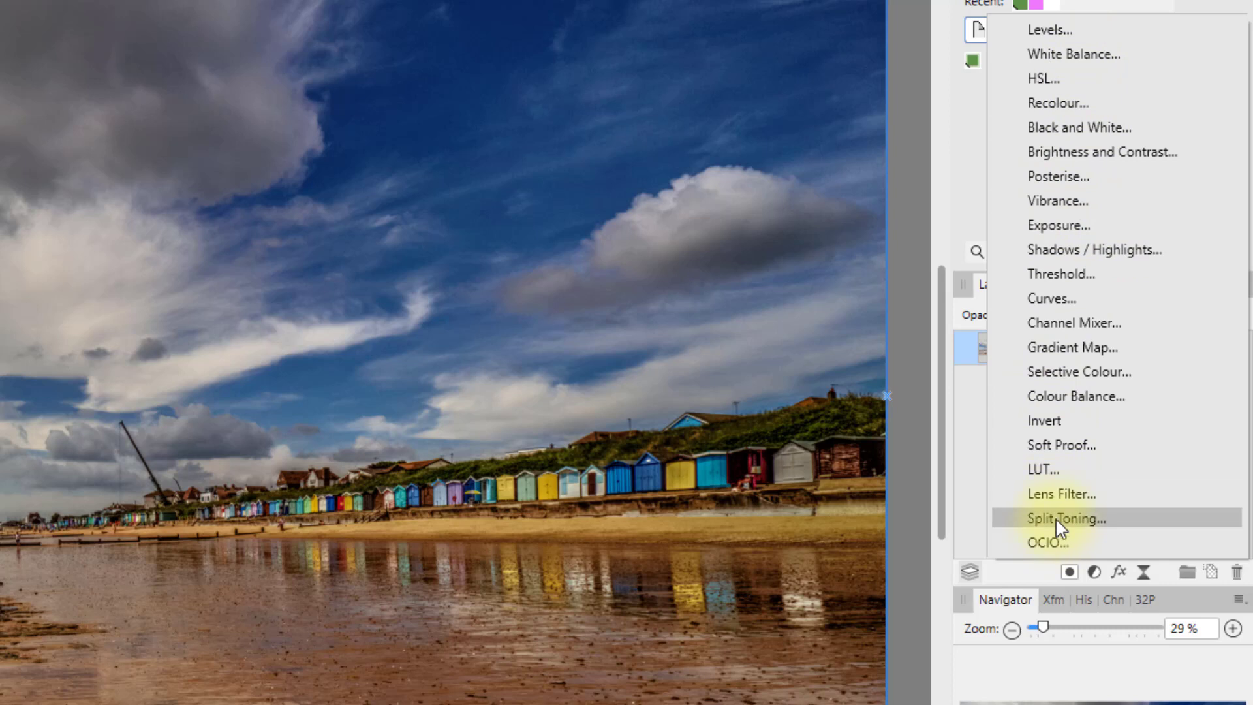
click(941, 386)
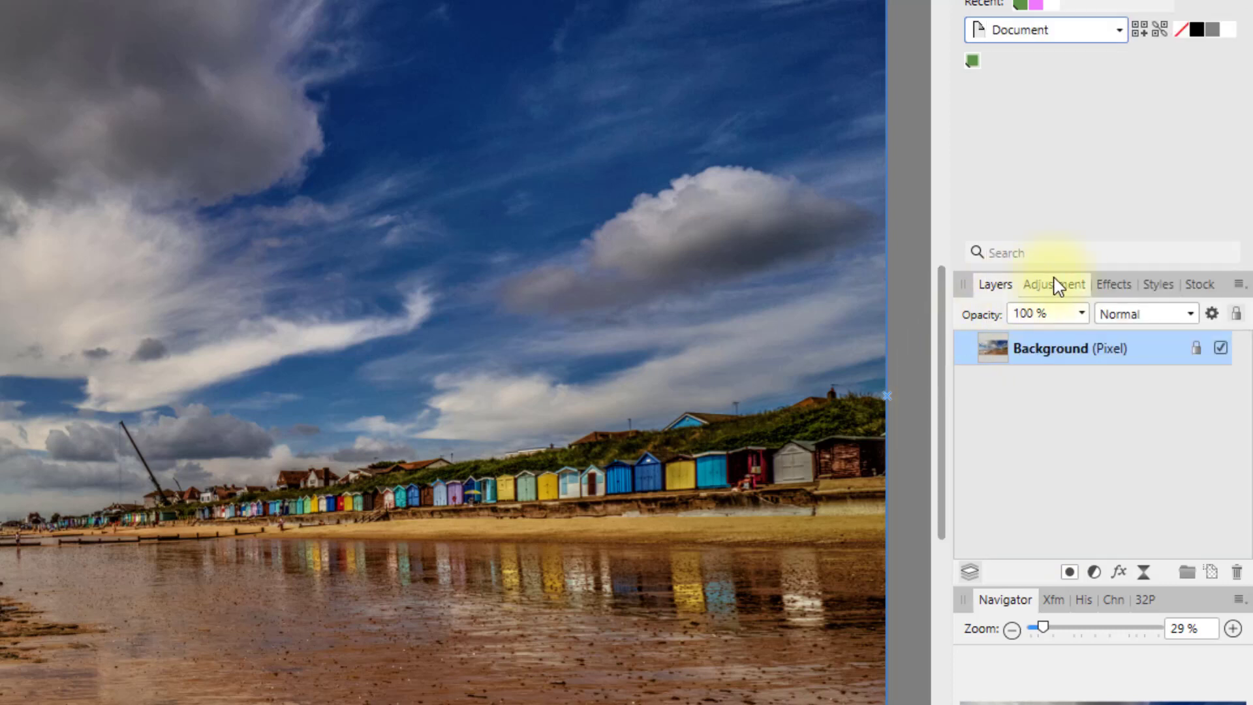
click(1075, 291)
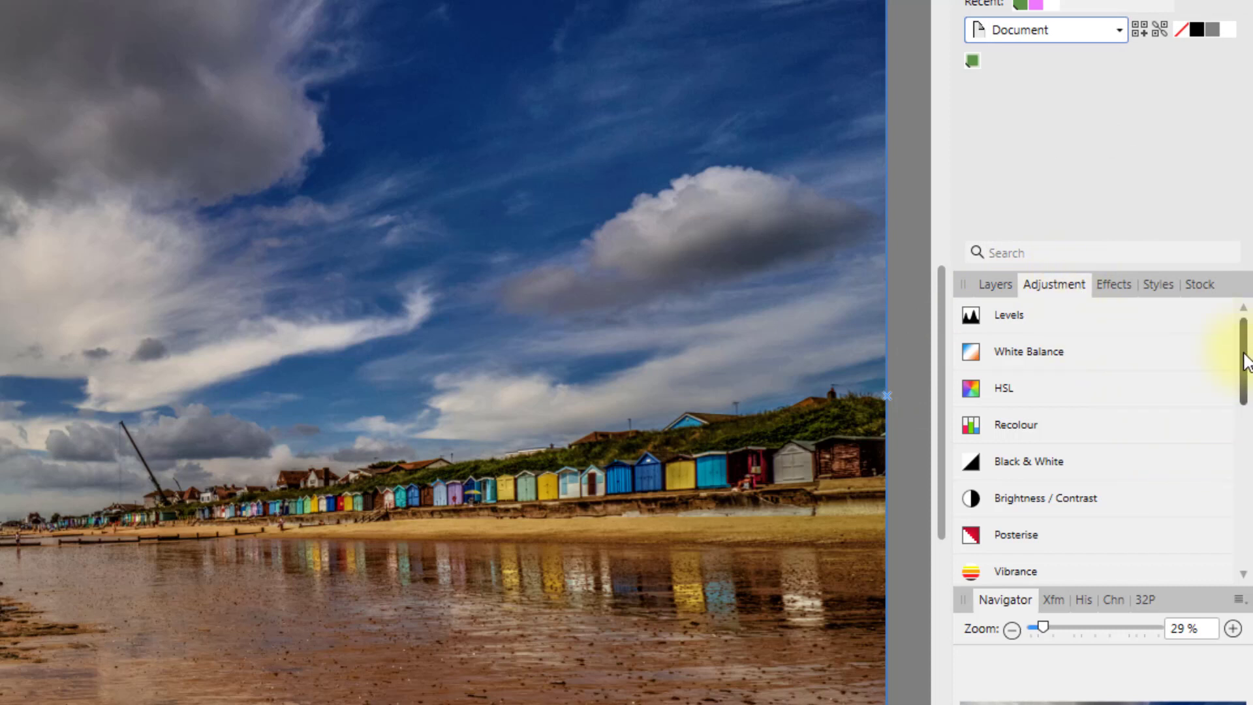
mouse_move(1248, 356)
mouse_down()
mouse_move(1249, 541)
mouse_move(1249, 356)
mouse_up()
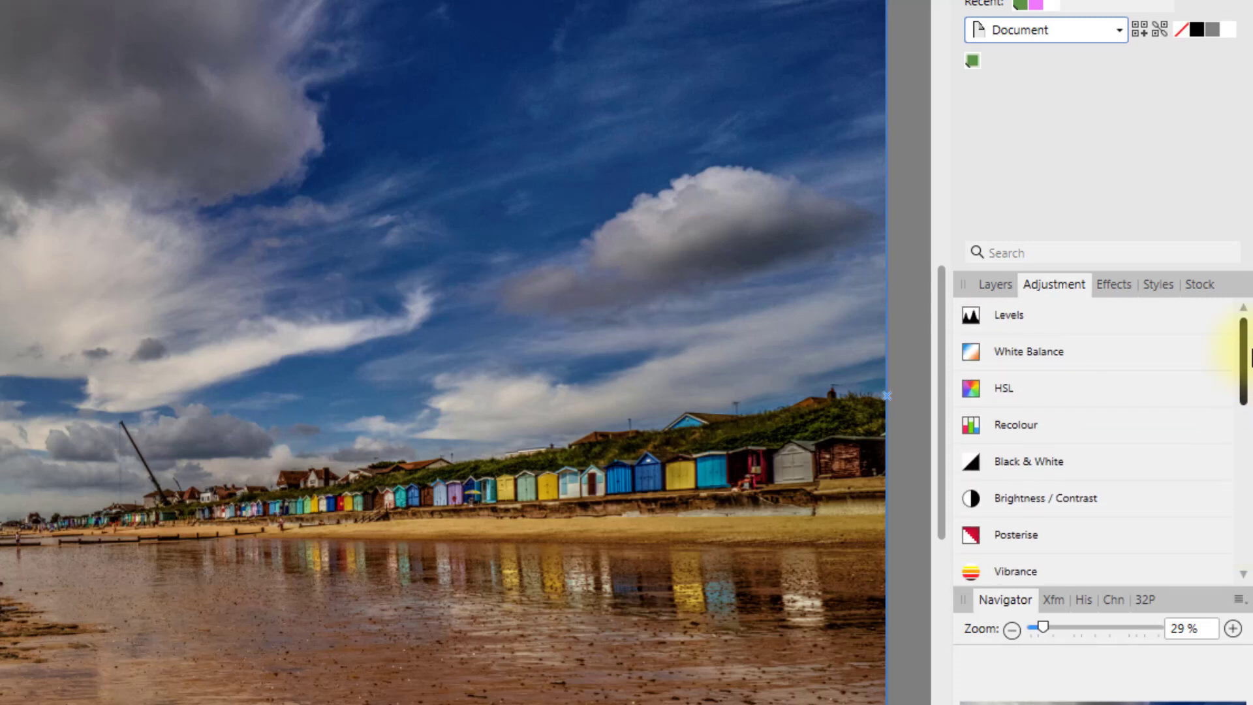
click(995, 287)
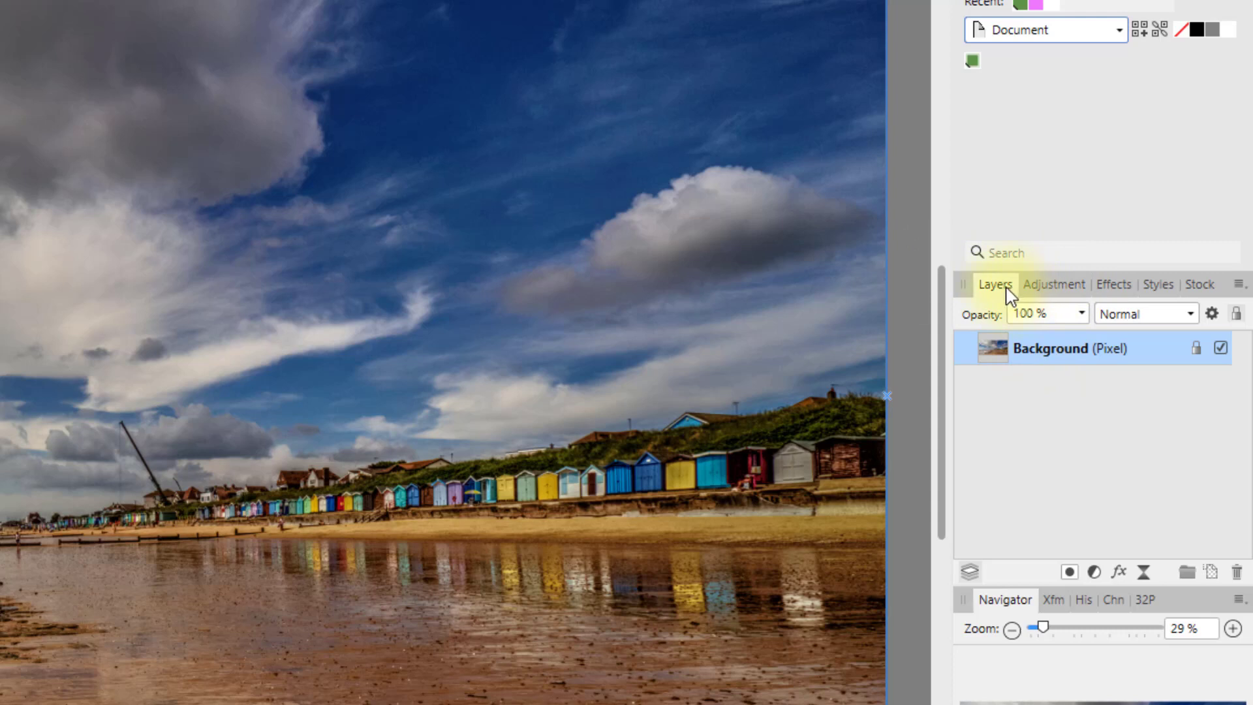
click(1094, 572)
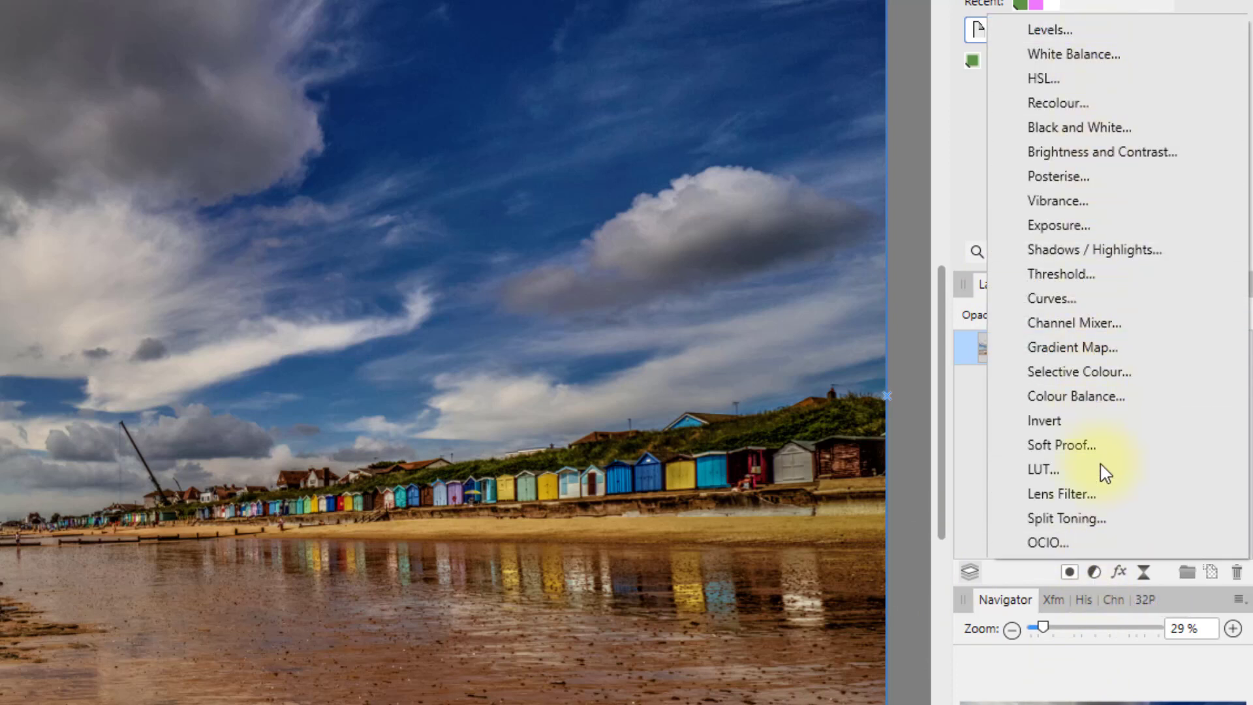
click(948, 457)
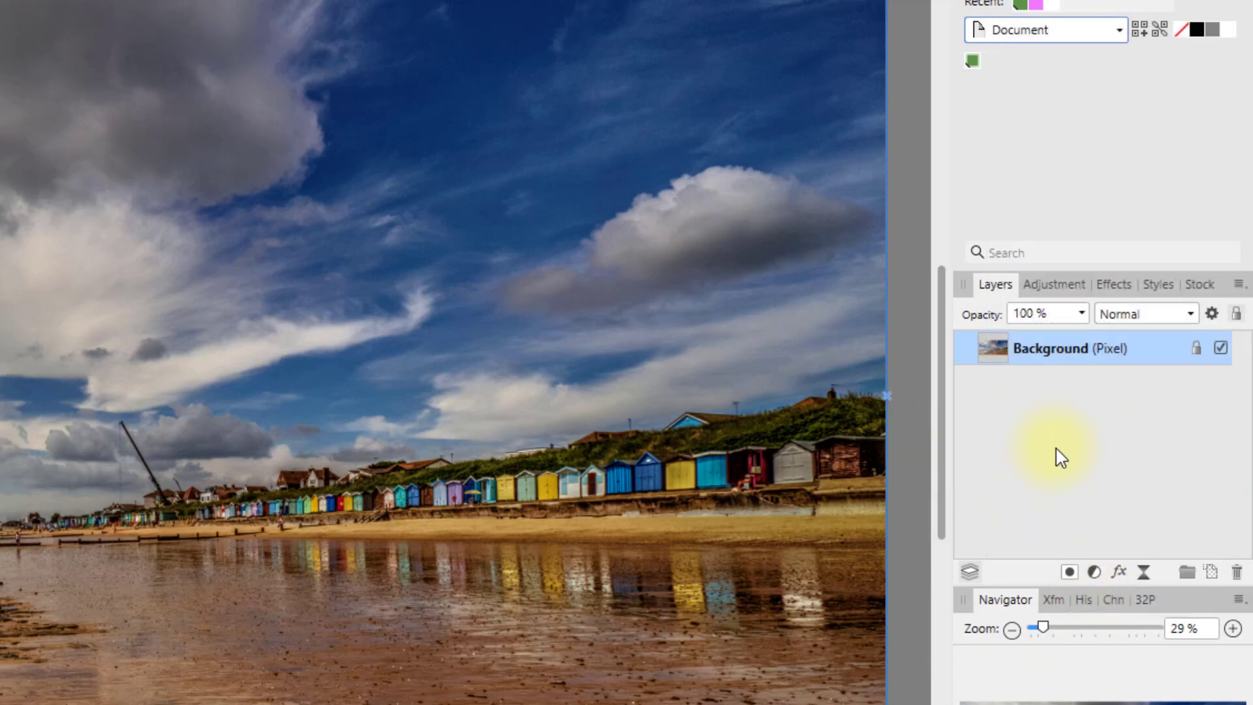
Step: Add a Black & White adjustment to the beach photo using the Carl 1 preset, and close its settings
click(1054, 286)
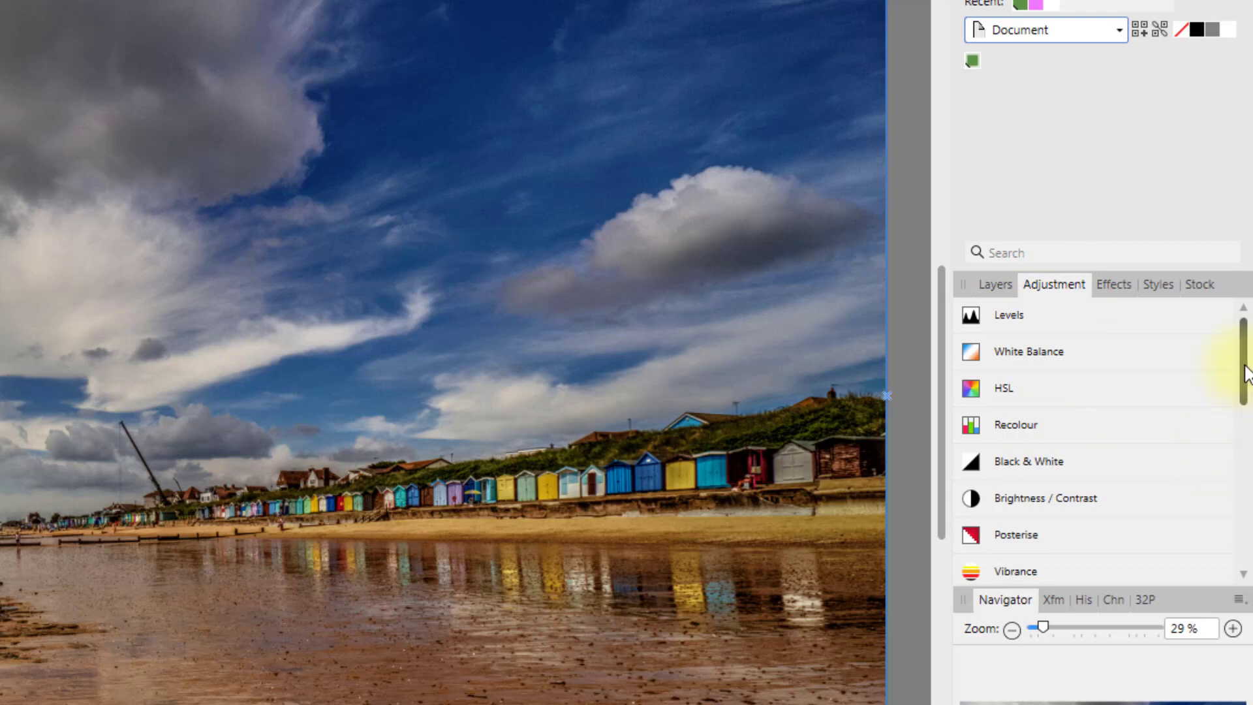
drag(1246, 377, 1245, 401)
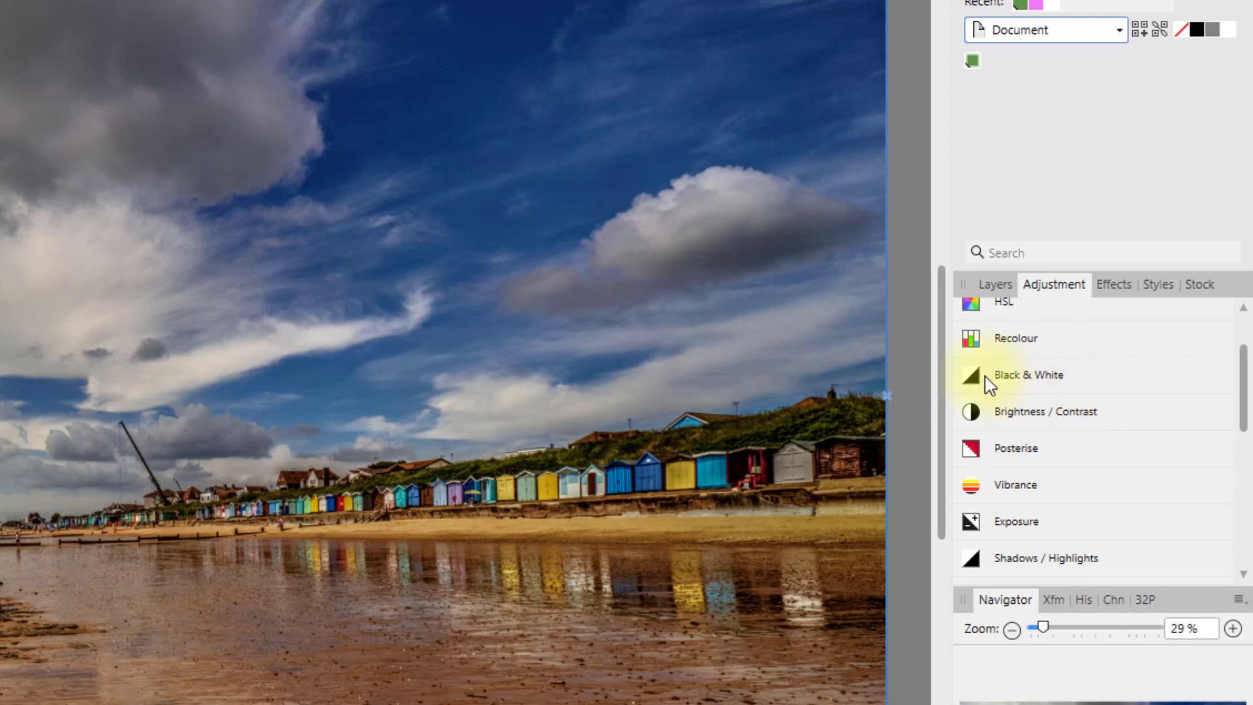
click(1049, 376)
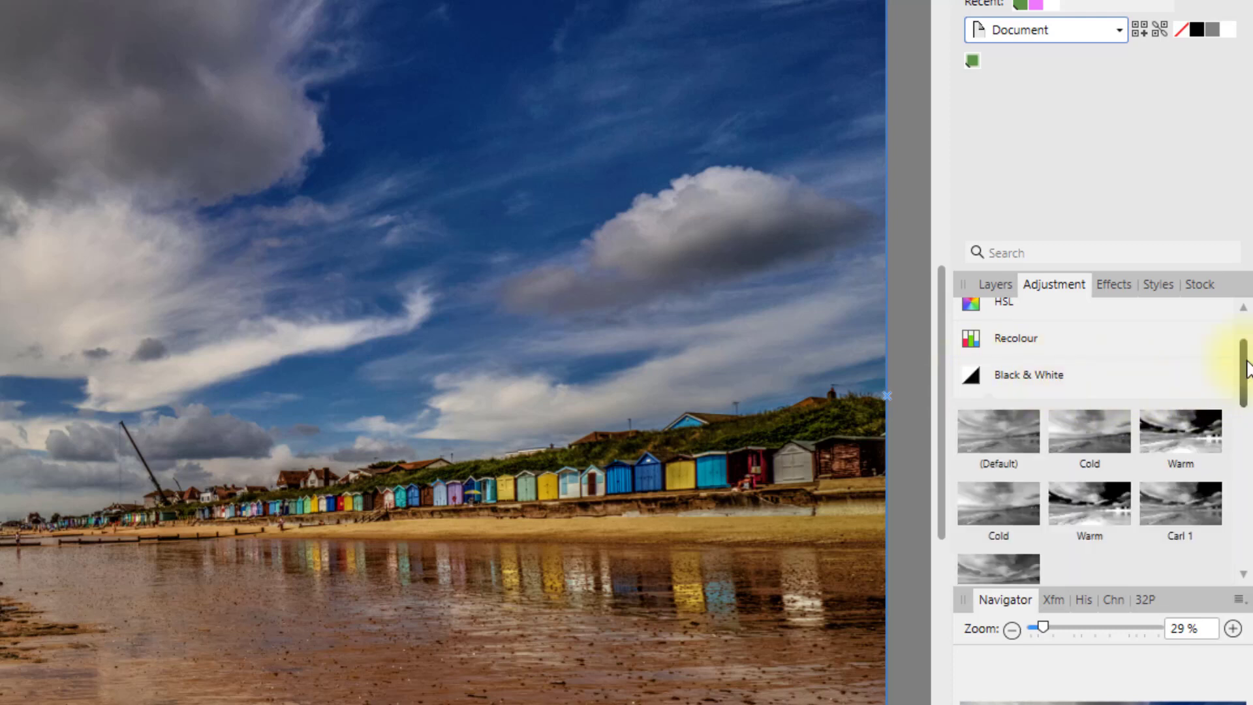
mouse_move(1248, 369)
mouse_down()
mouse_move(1248, 395)
mouse_move(1248, 382)
mouse_up()
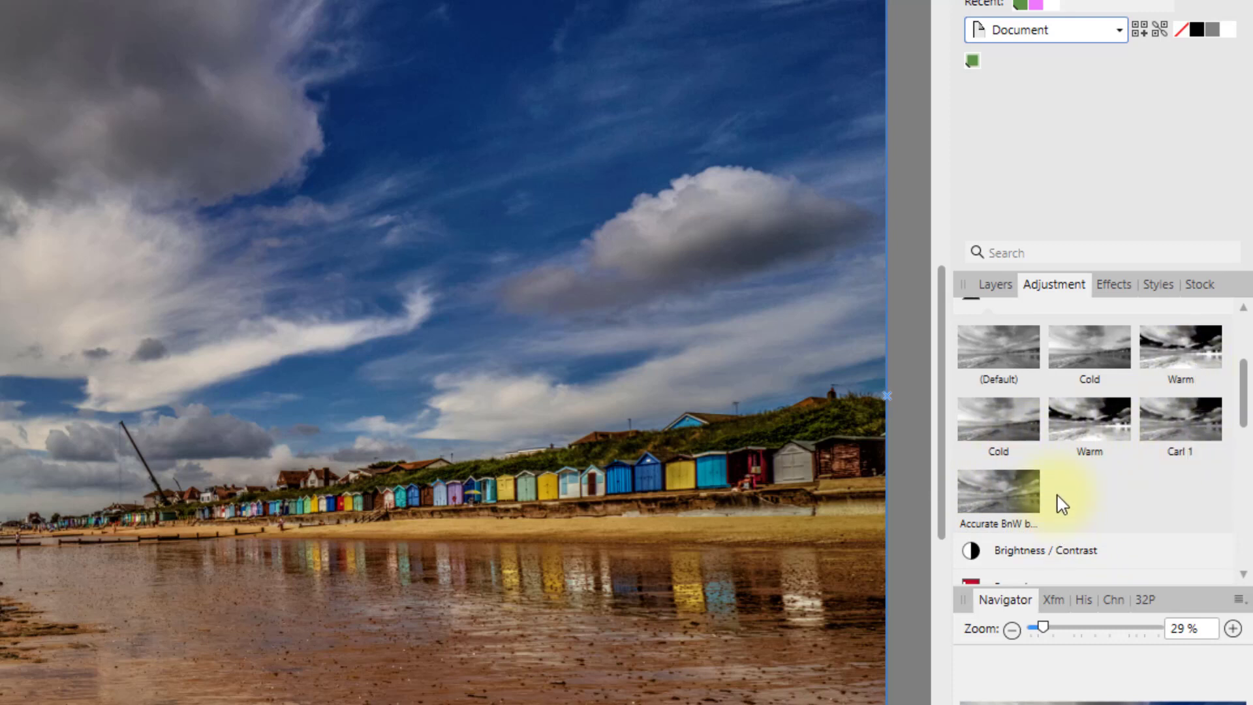
click(1204, 439)
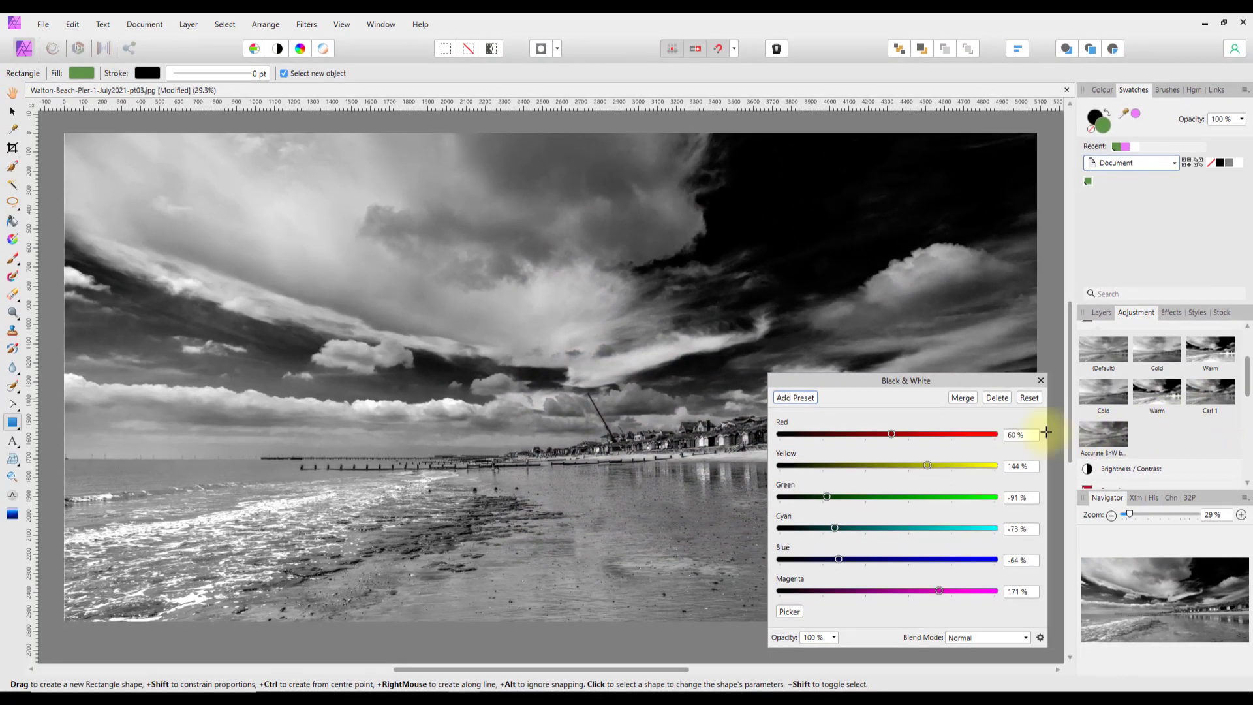
drag(973, 381, 961, 355)
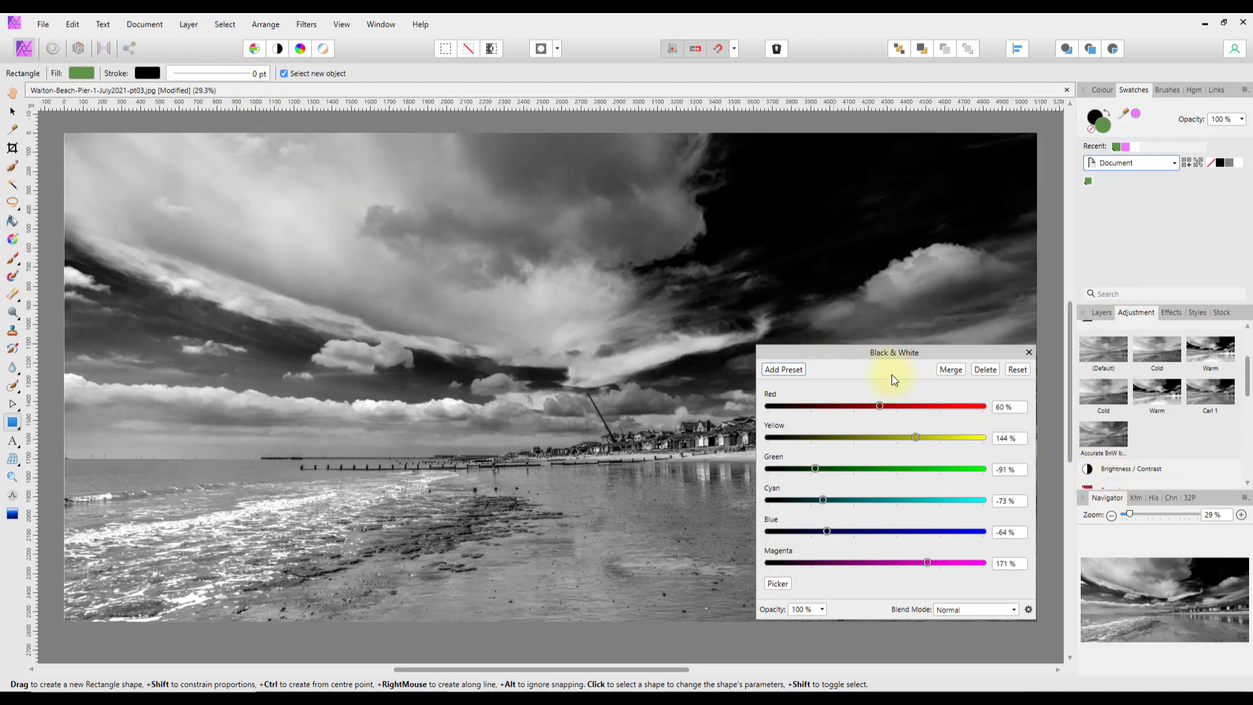
click(1028, 354)
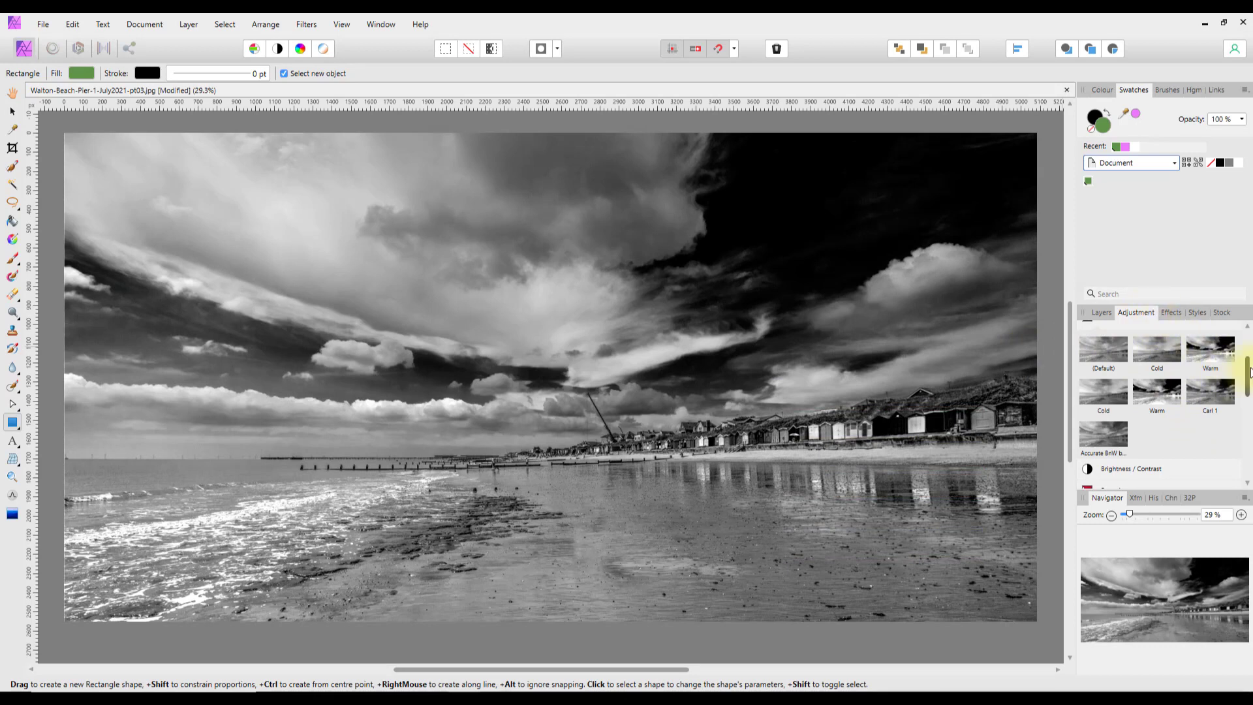
Step: Collapse the Black & White presets, and hide and show the adjustment layer to compare the photo with and without it
drag(1248, 369, 1249, 358)
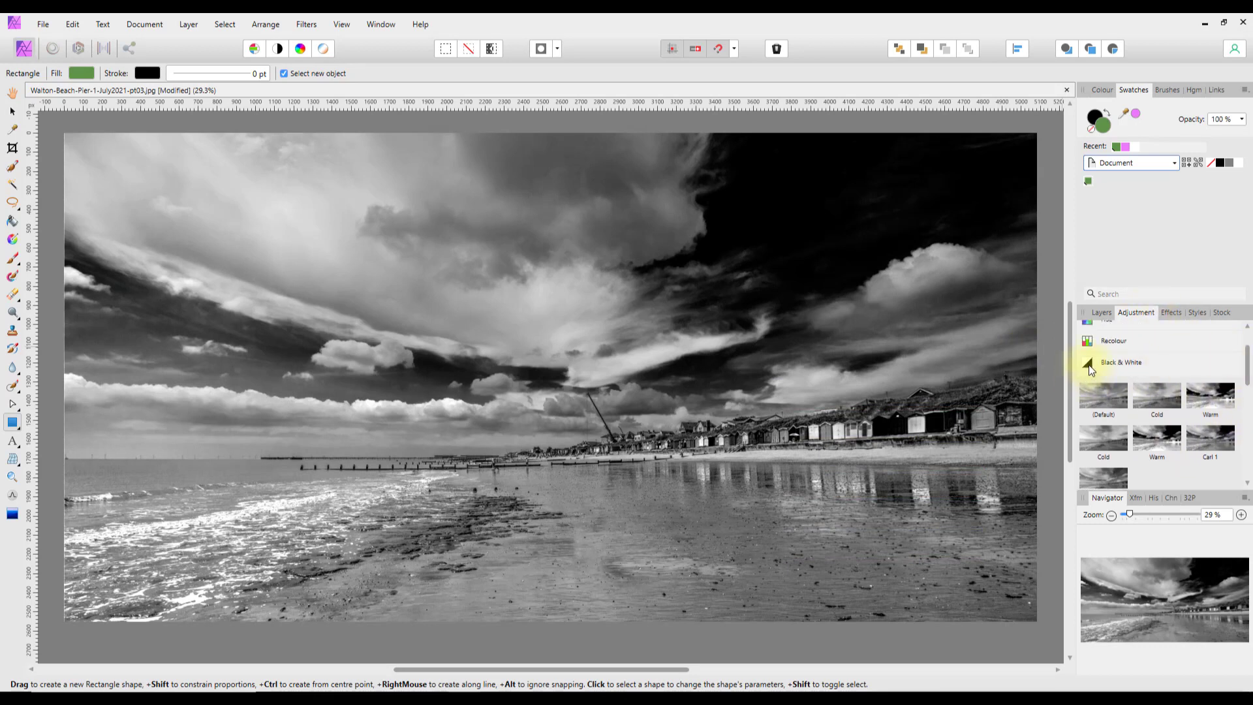
click(1090, 369)
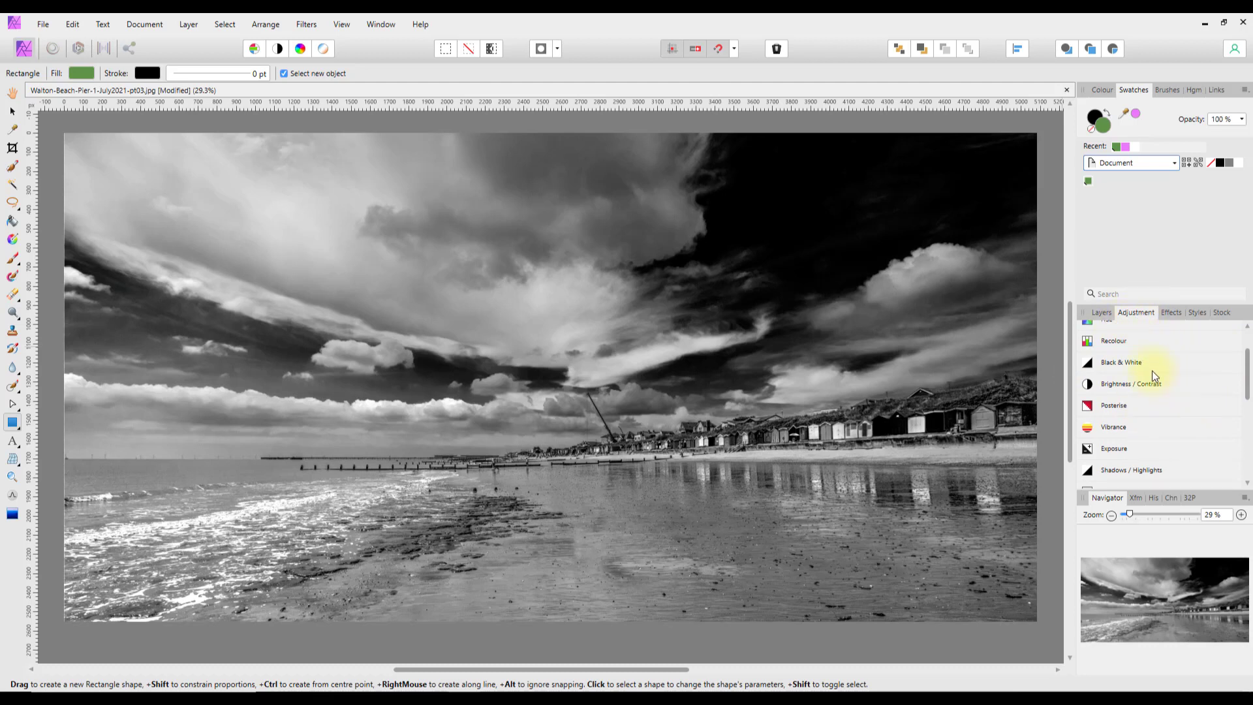
click(1103, 314)
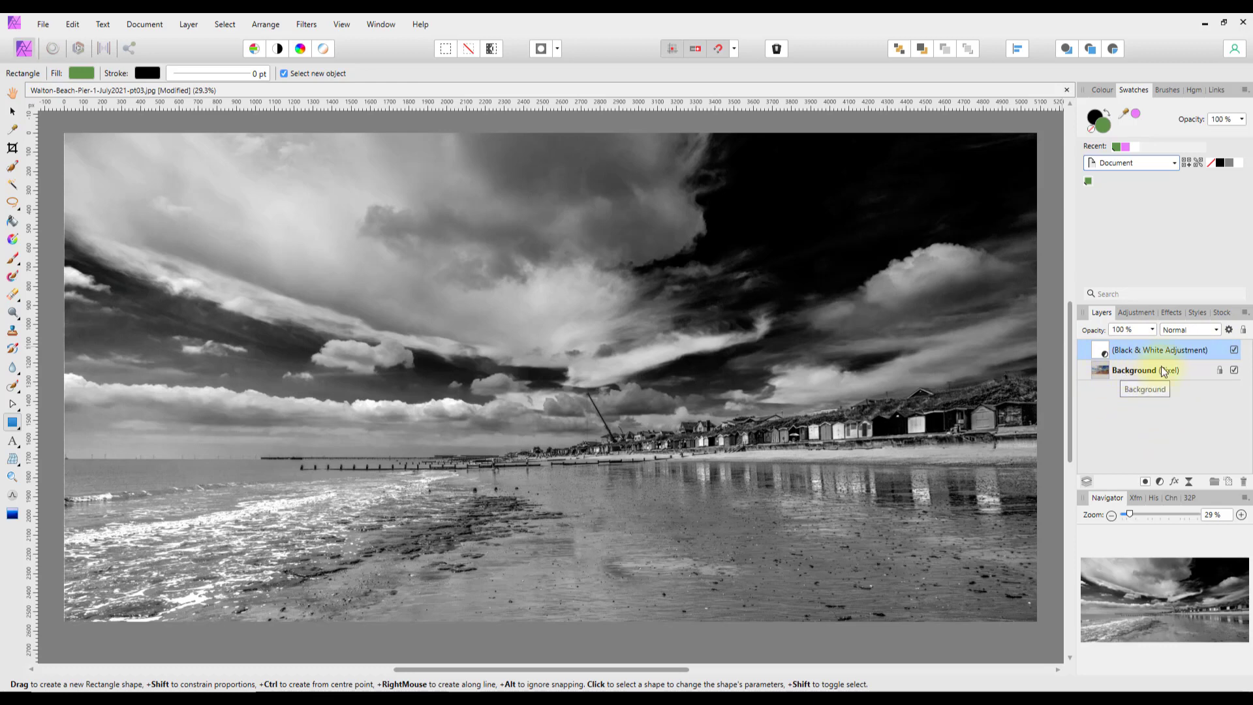
click(1235, 350)
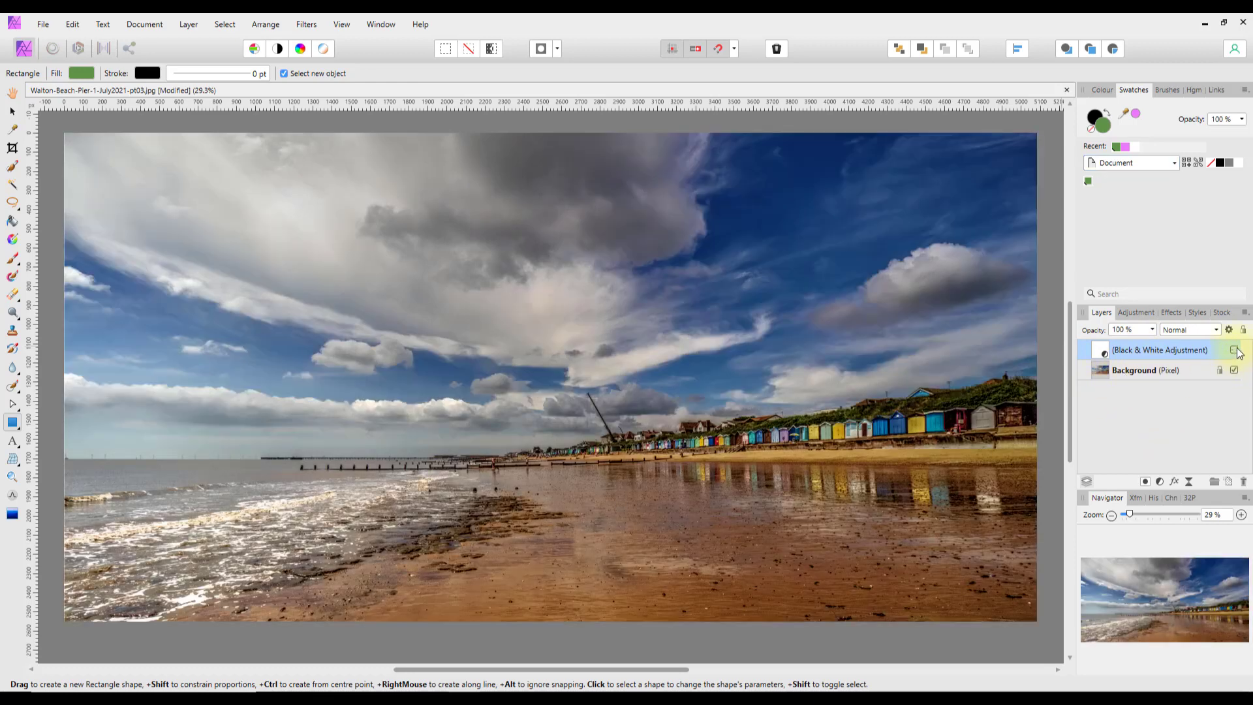
click(1234, 351)
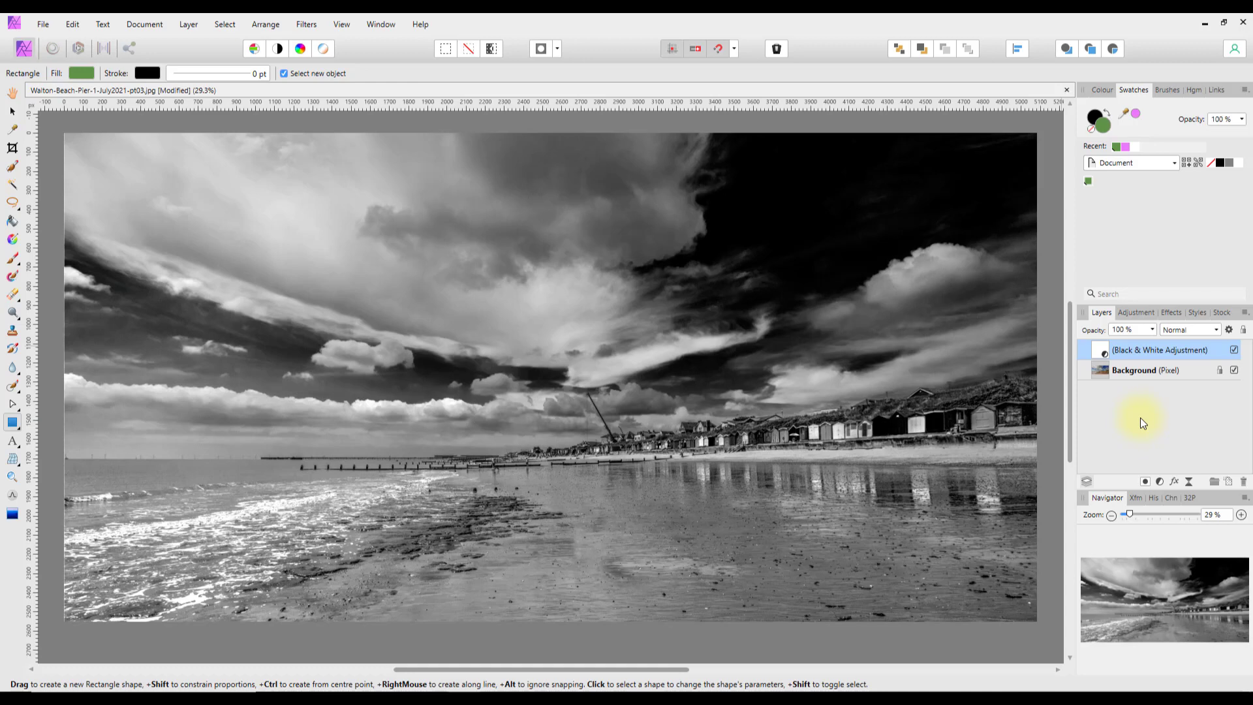
Step: Delete the Black & White adjustment layer above the background photo
right_click(1128, 350)
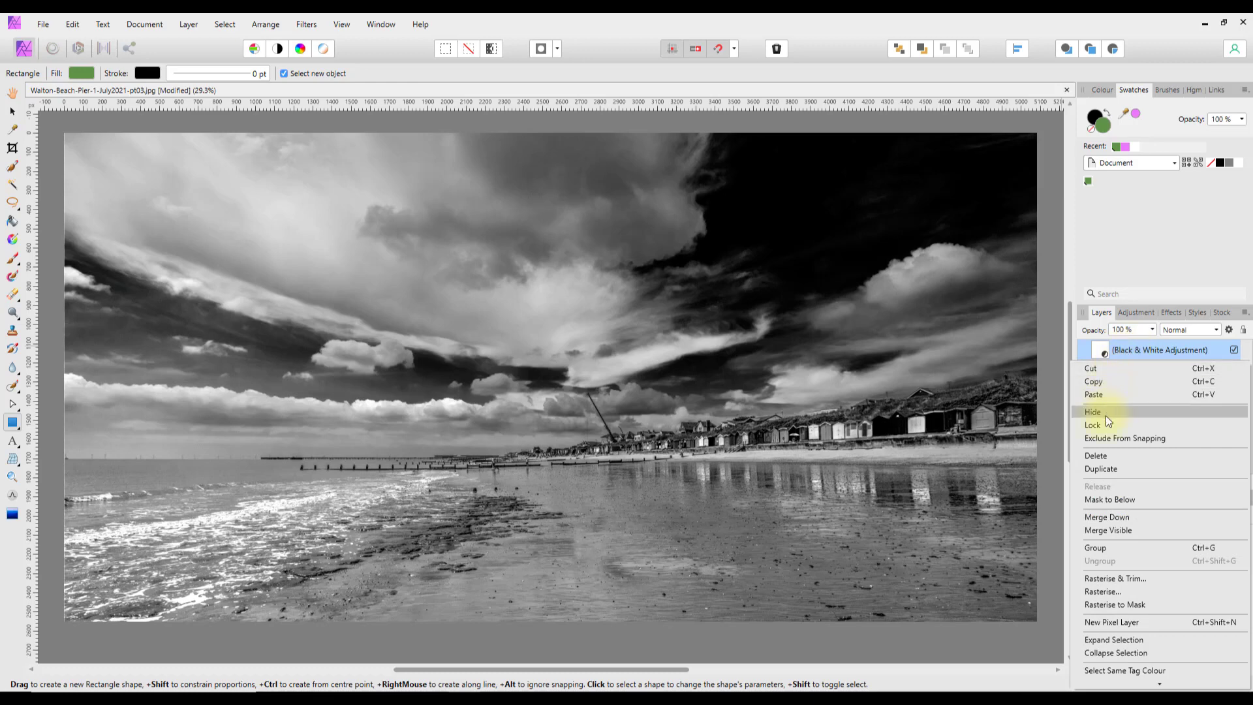
click(1106, 455)
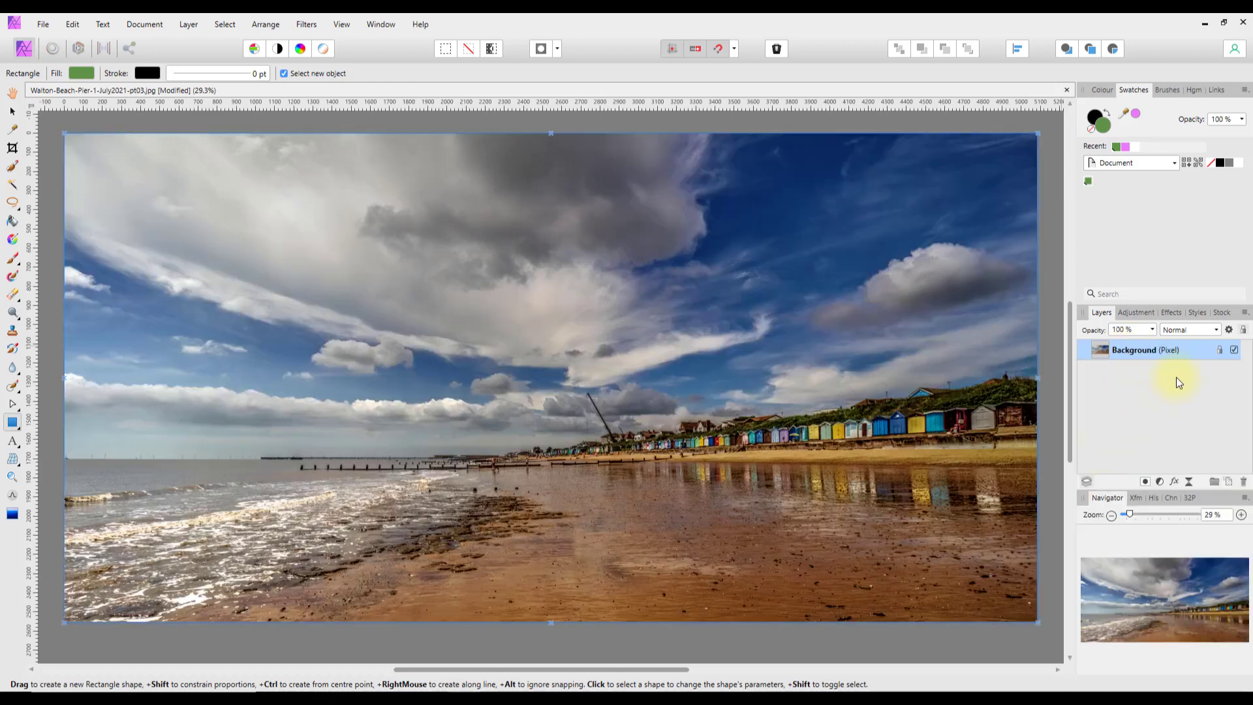
Step: Add a Gradient Map adjustment to the beach photo using the Nuclear preset, and move its settings higher over the photo
click(1147, 315)
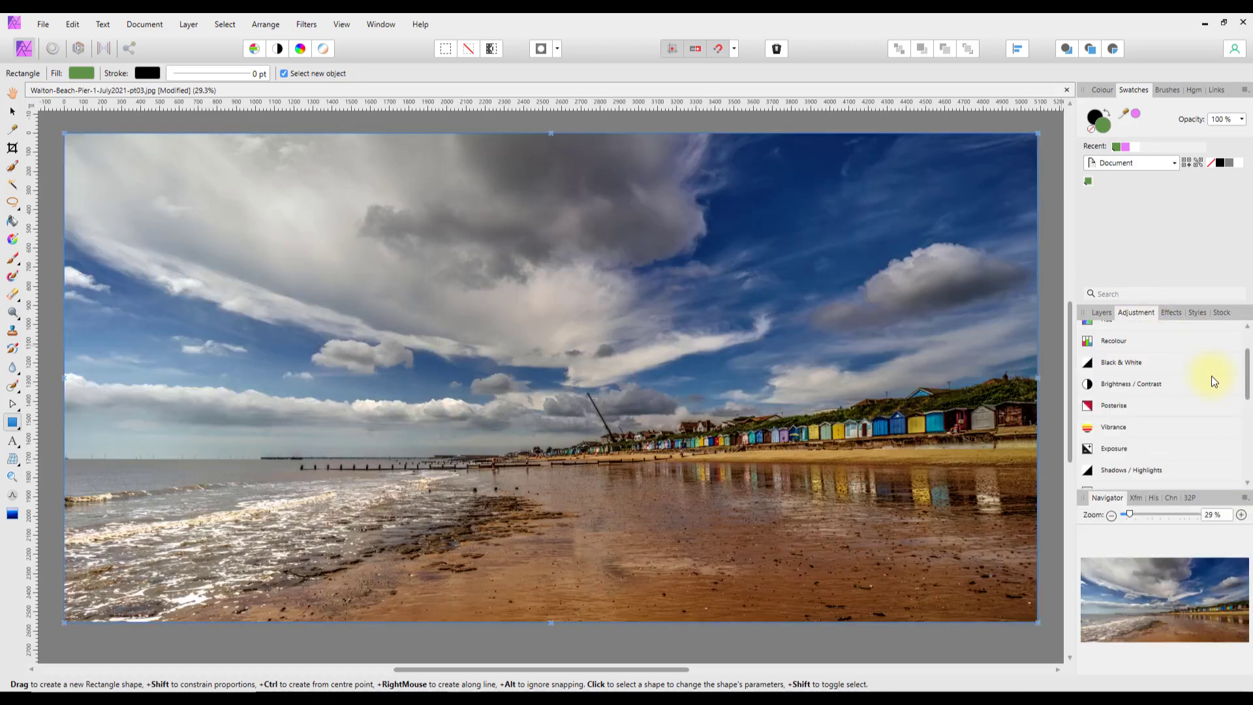
drag(1248, 376, 1248, 420)
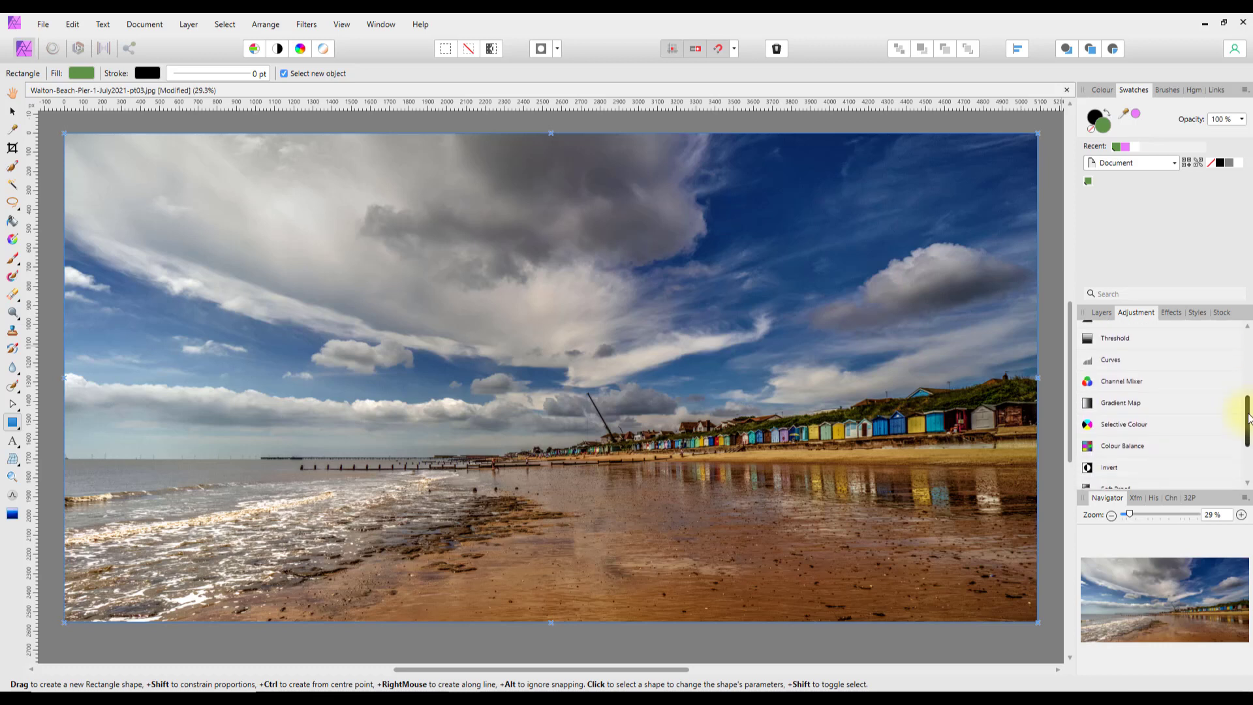
click(1117, 402)
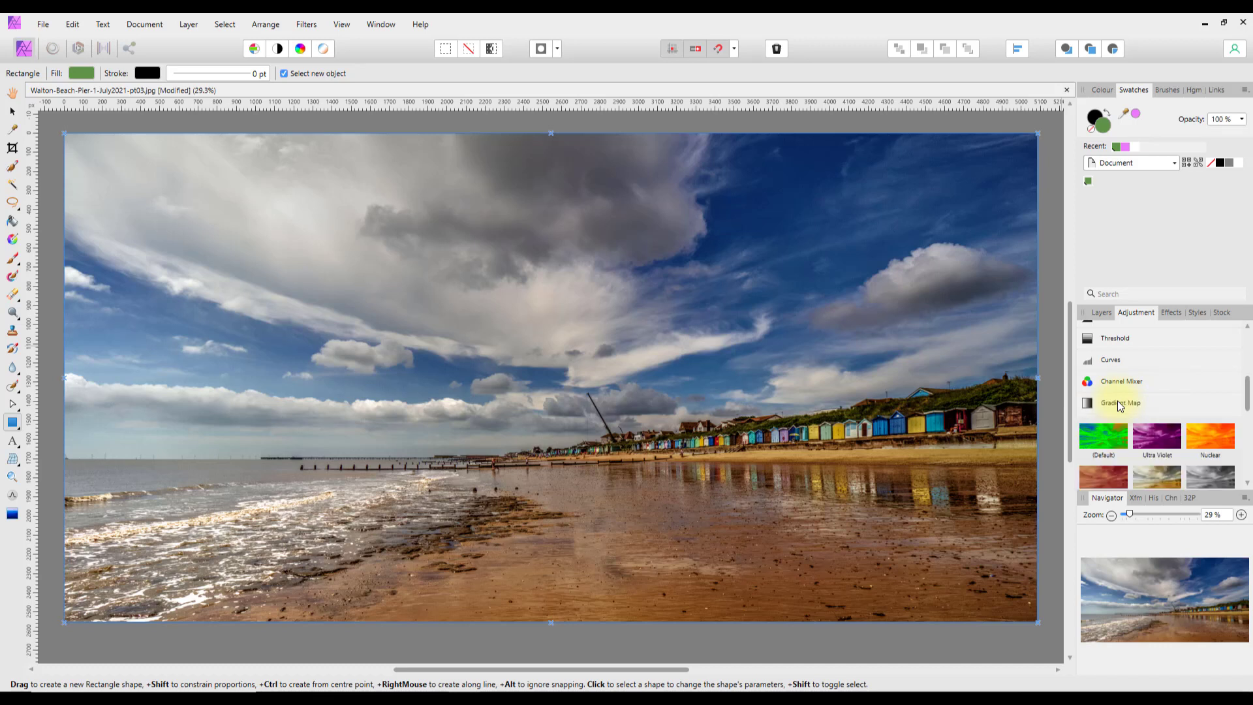
drag(1248, 395, 1249, 413)
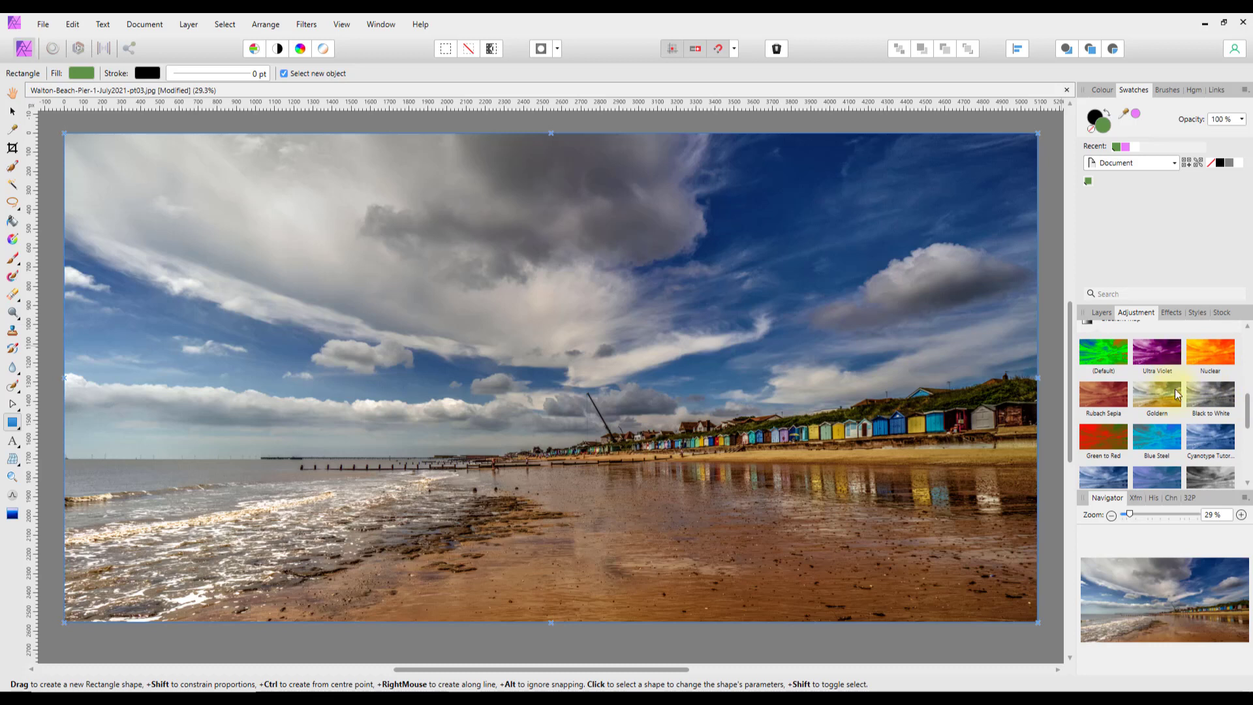
mouse_move(1249, 411)
mouse_down()
mouse_move(1249, 436)
mouse_move(1249, 412)
mouse_up()
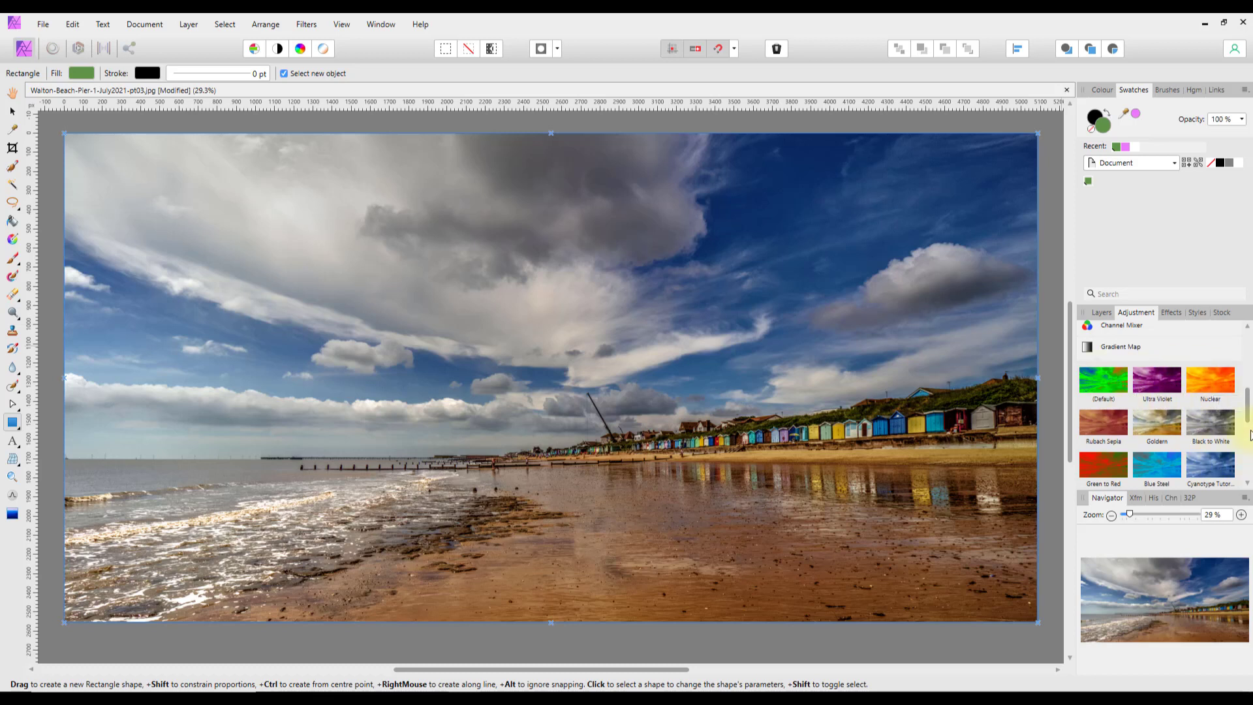
mouse_move(1247, 411)
mouse_down()
mouse_move(1250, 432)
mouse_move(1251, 399)
mouse_move(1251, 418)
mouse_up()
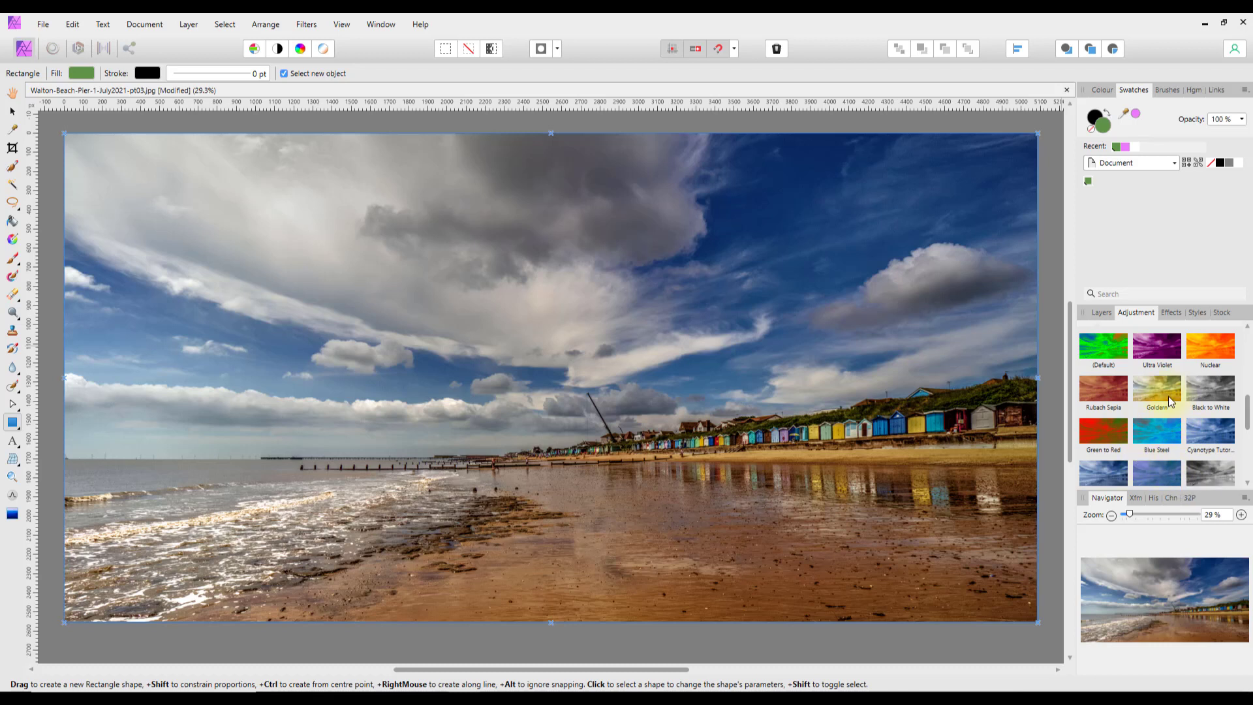
click(1217, 346)
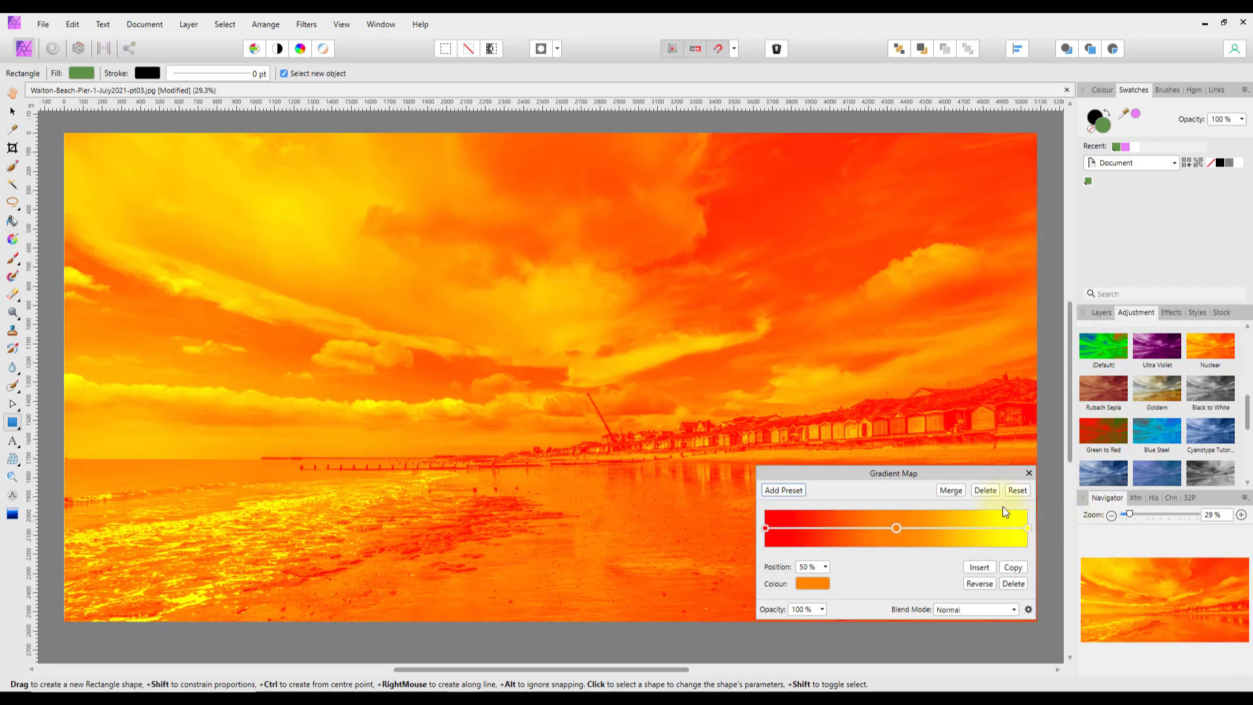
drag(984, 476, 956, 337)
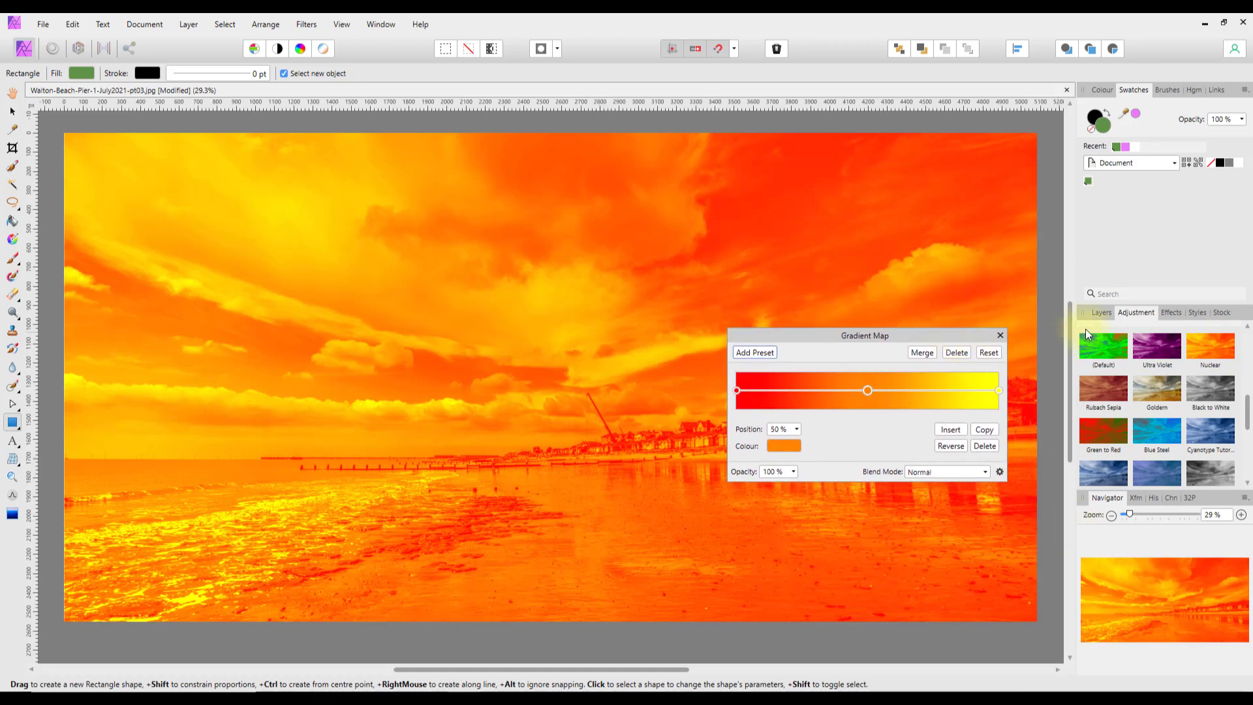
Step: Try the Gradient Map layer at 18% and 25% opacity, and return it to 100%
click(1101, 313)
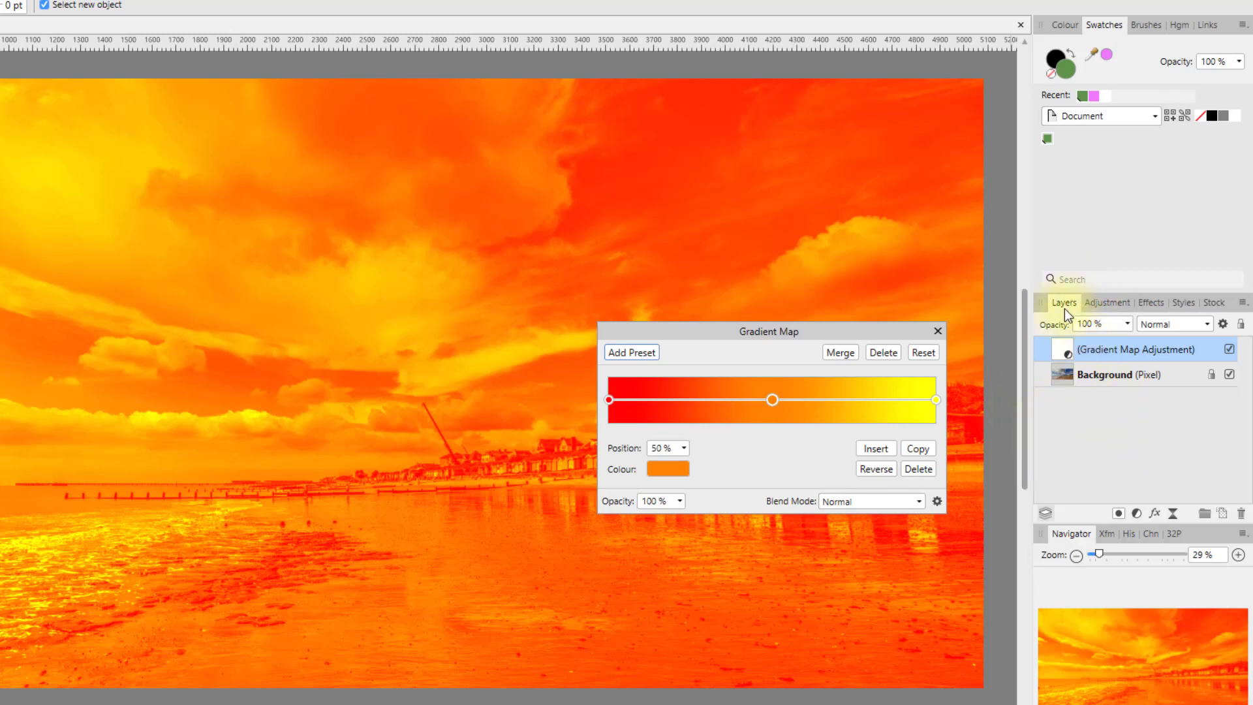
click(1128, 324)
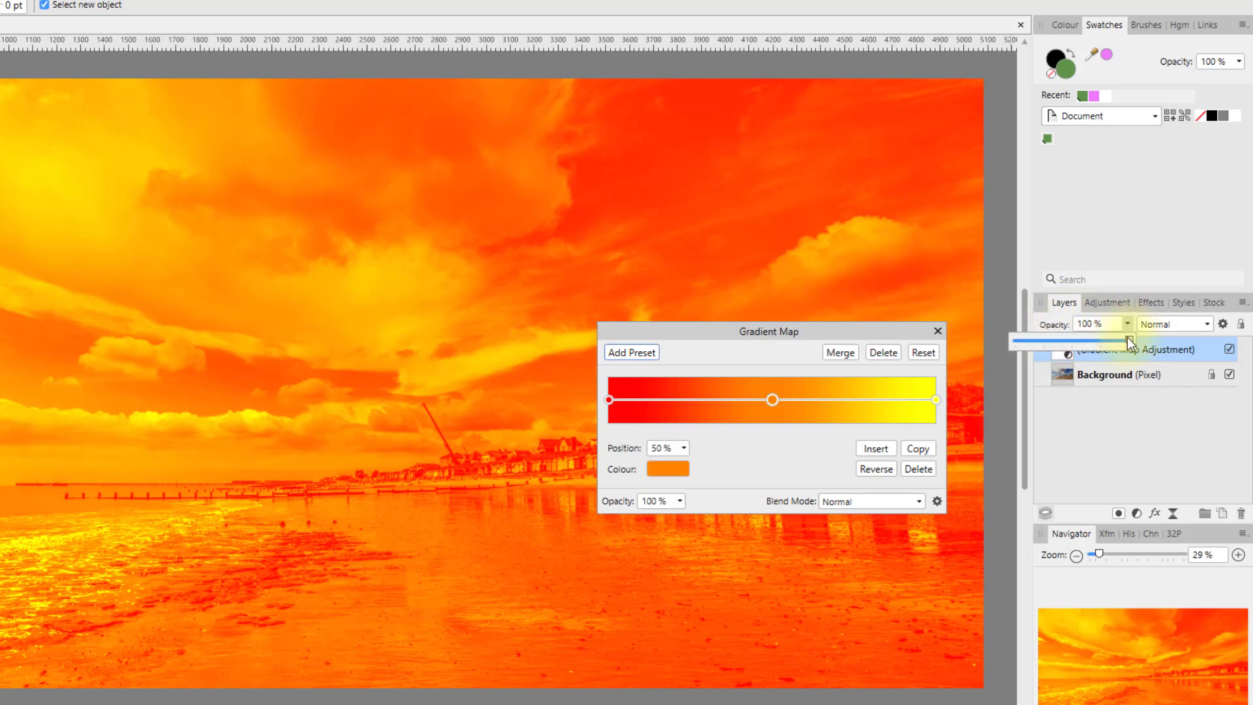
drag(1128, 340, 1029, 343)
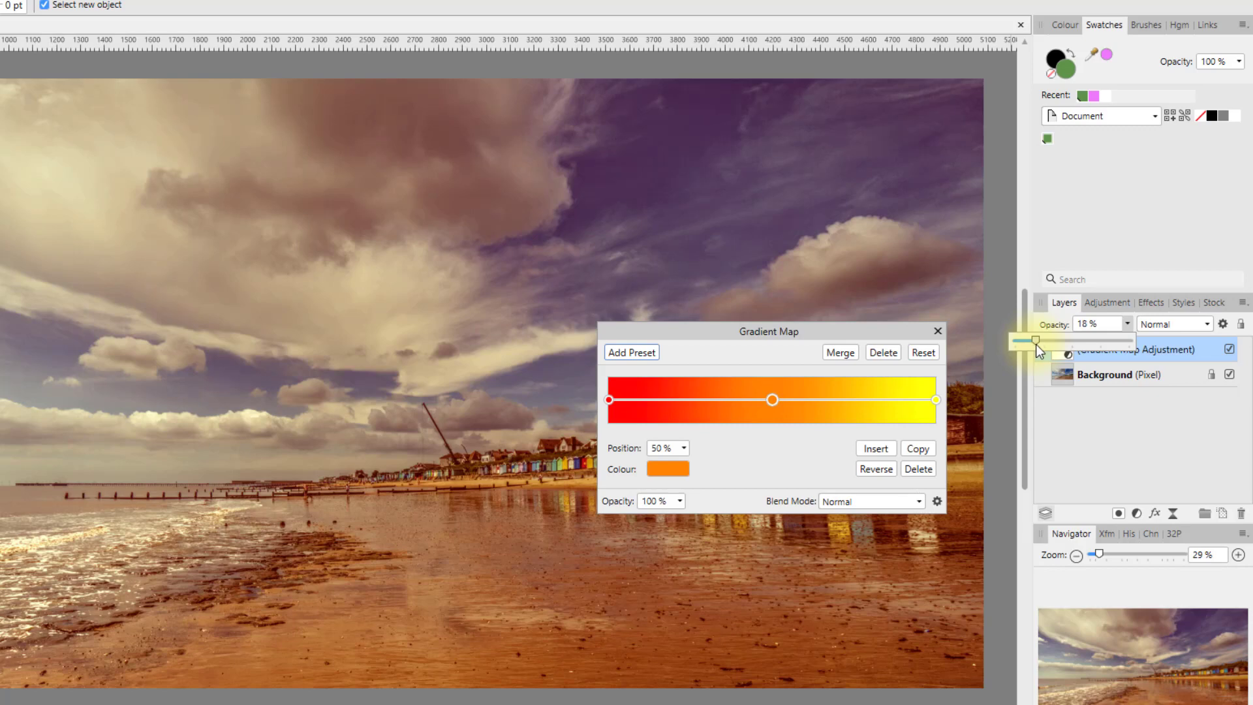
mouse_move(1036, 343)
mouse_down()
mouse_move(1139, 346)
mouse_move(1046, 346)
mouse_up()
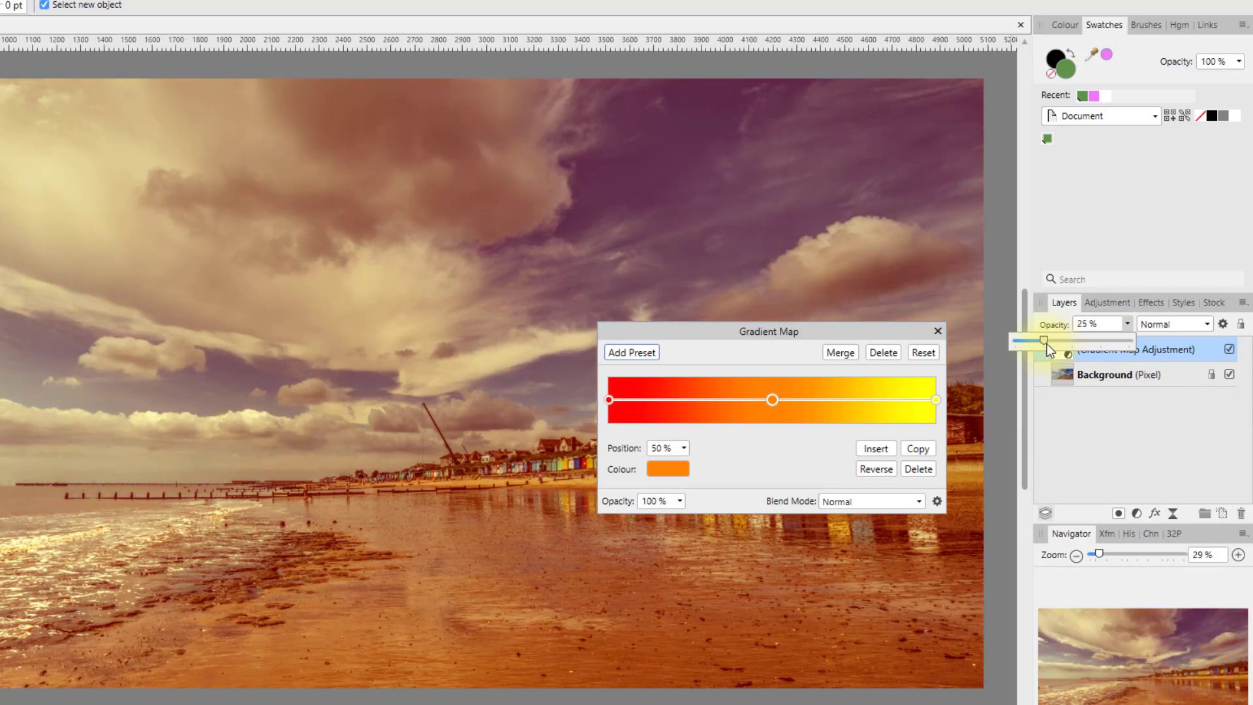
drag(1047, 346, 1144, 346)
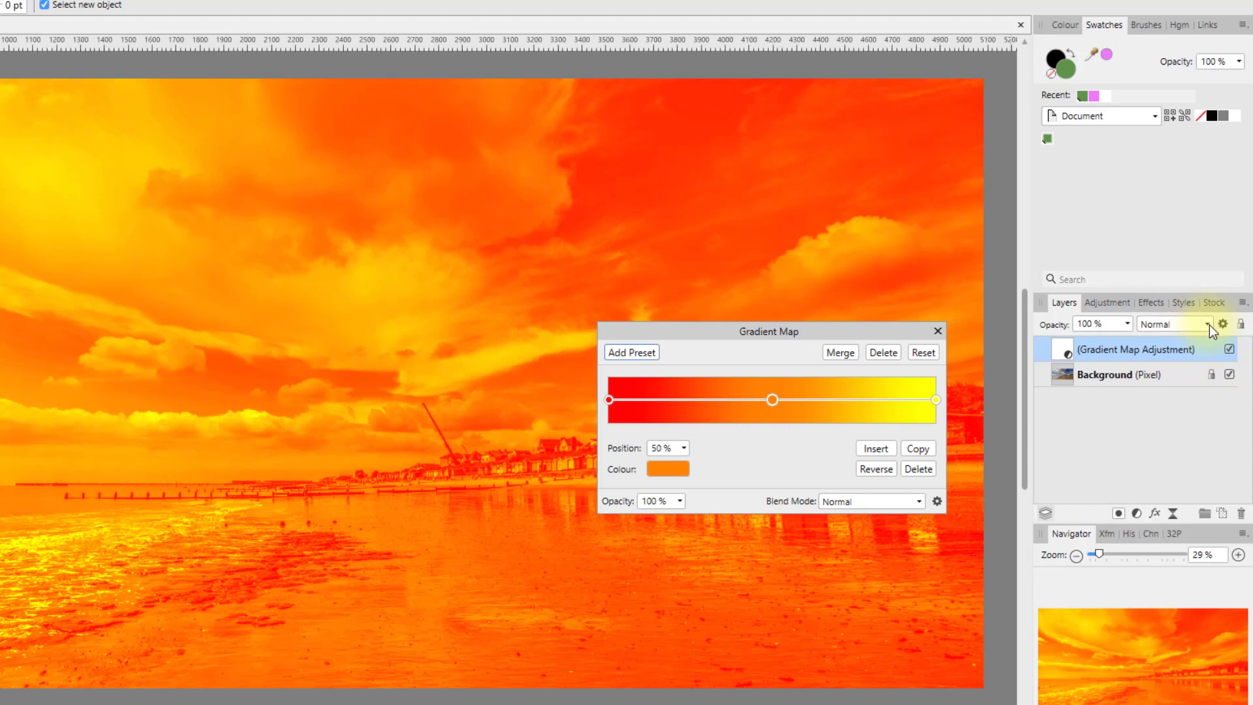
Step: Look through the blend modes for the Gradient Map adjustment layer and set it to Soft Light
click(1209, 325)
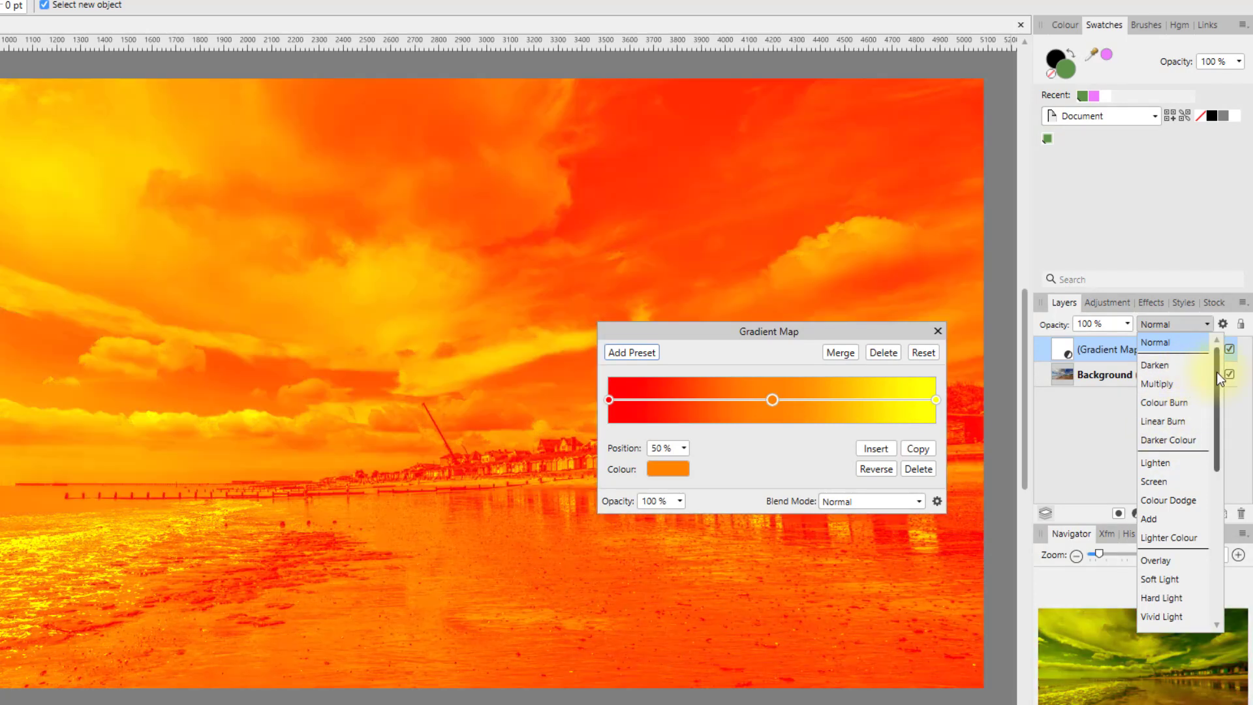
drag(1217, 378, 1217, 411)
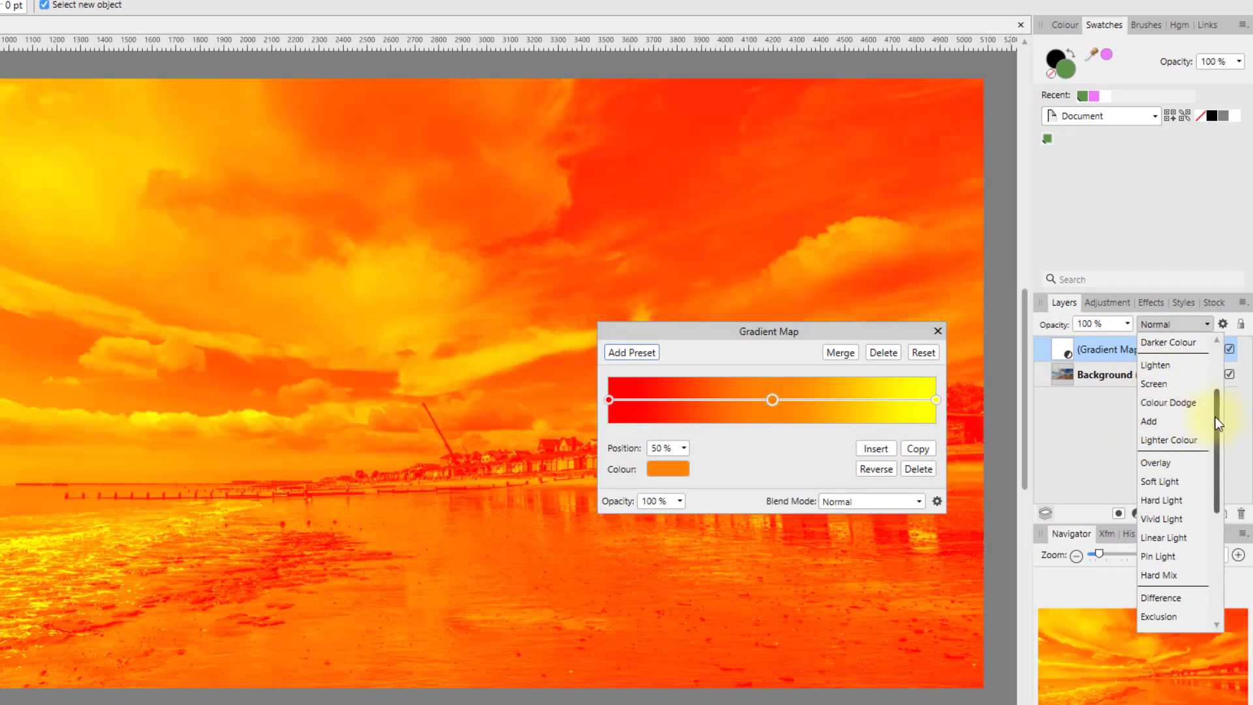
drag(1219, 425, 1219, 460)
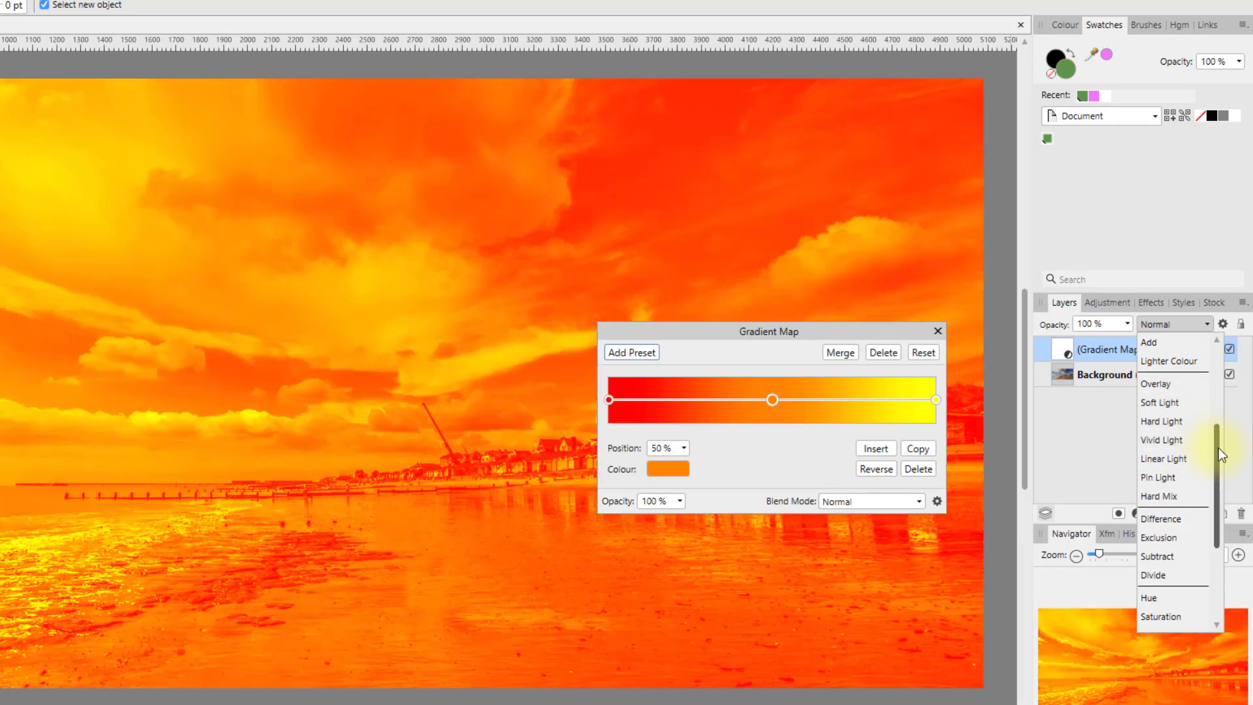
drag(1218, 448, 1215, 516)
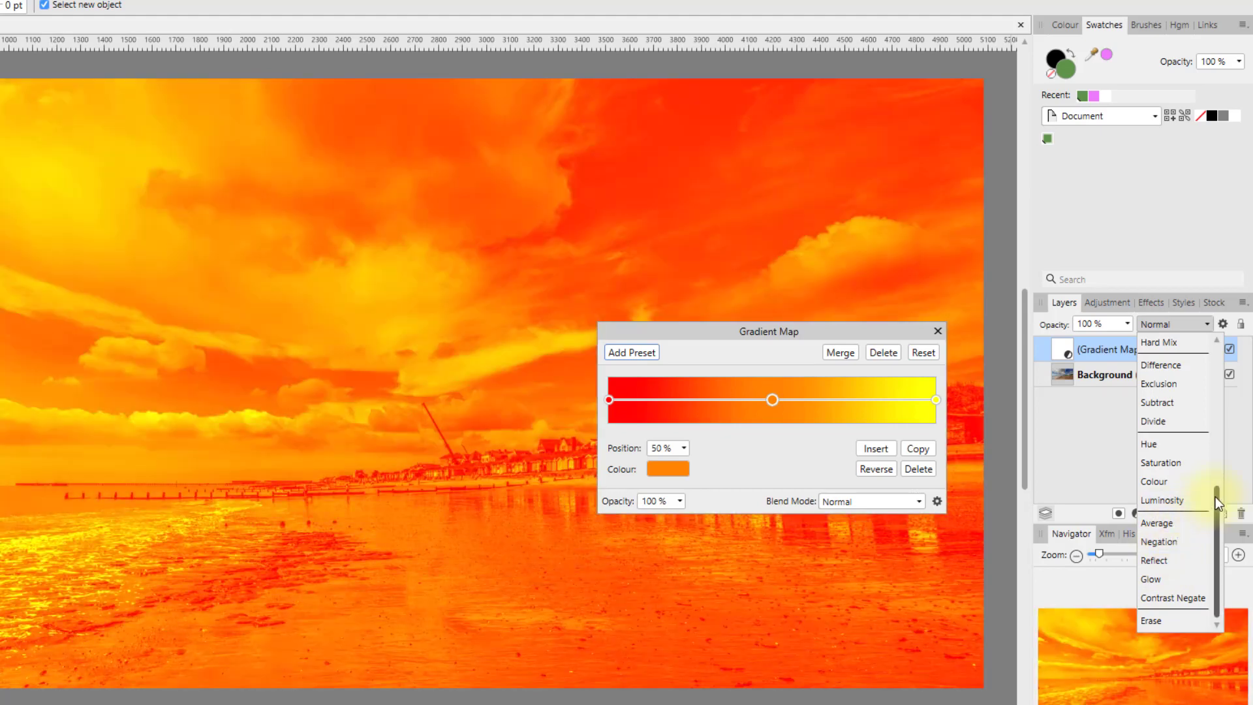
drag(1215, 497, 1225, 448)
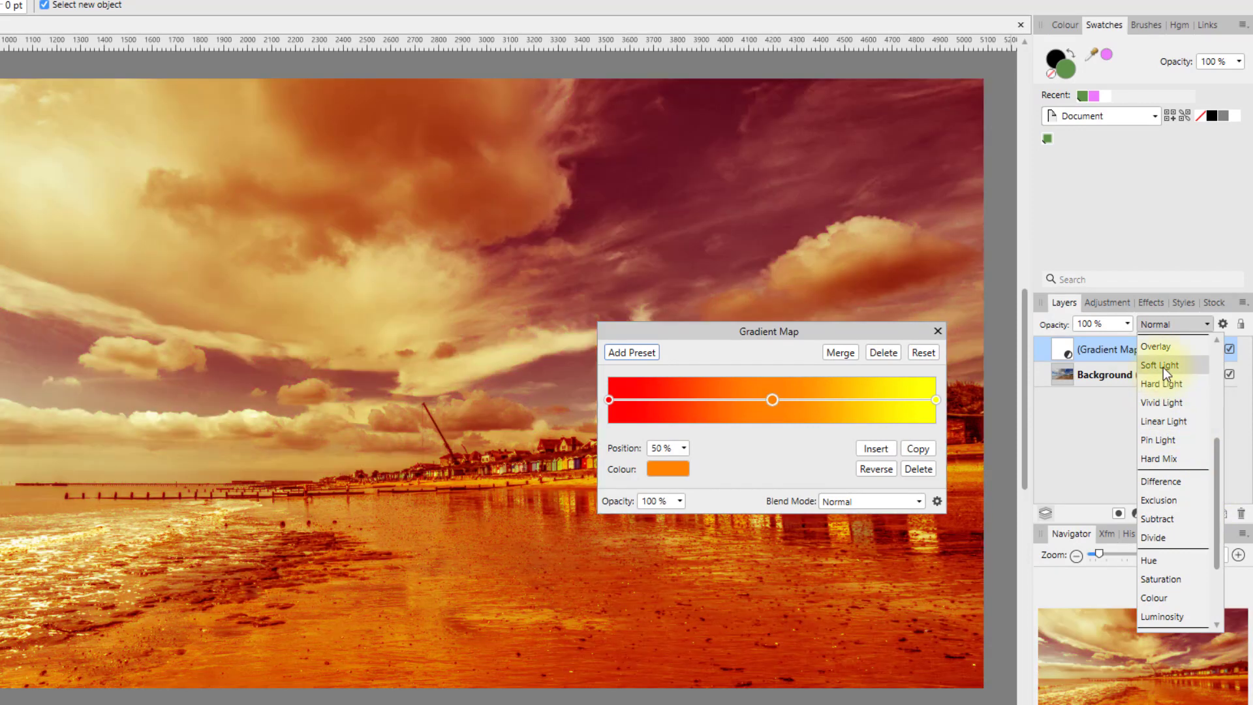
click(1163, 367)
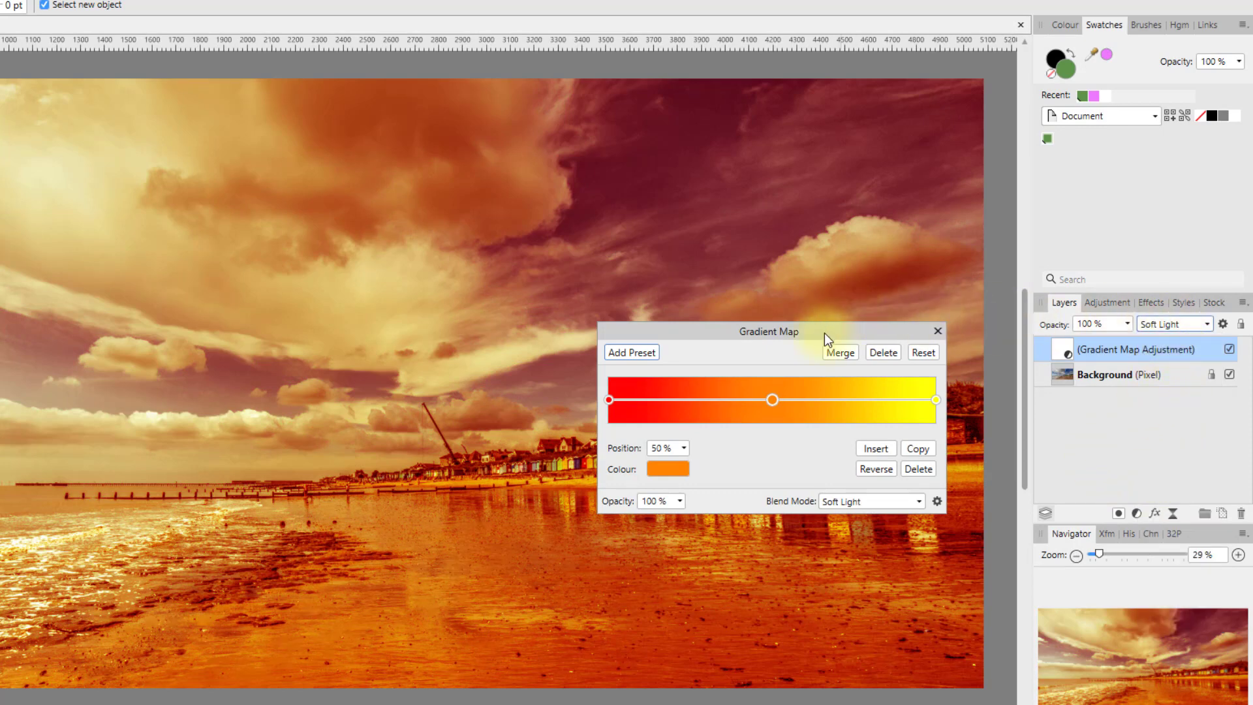
Step: Move the Gradient Map settings clear of the beach huts and lower the adjustment layer's opacity to 39%
drag(824, 333, 876, 107)
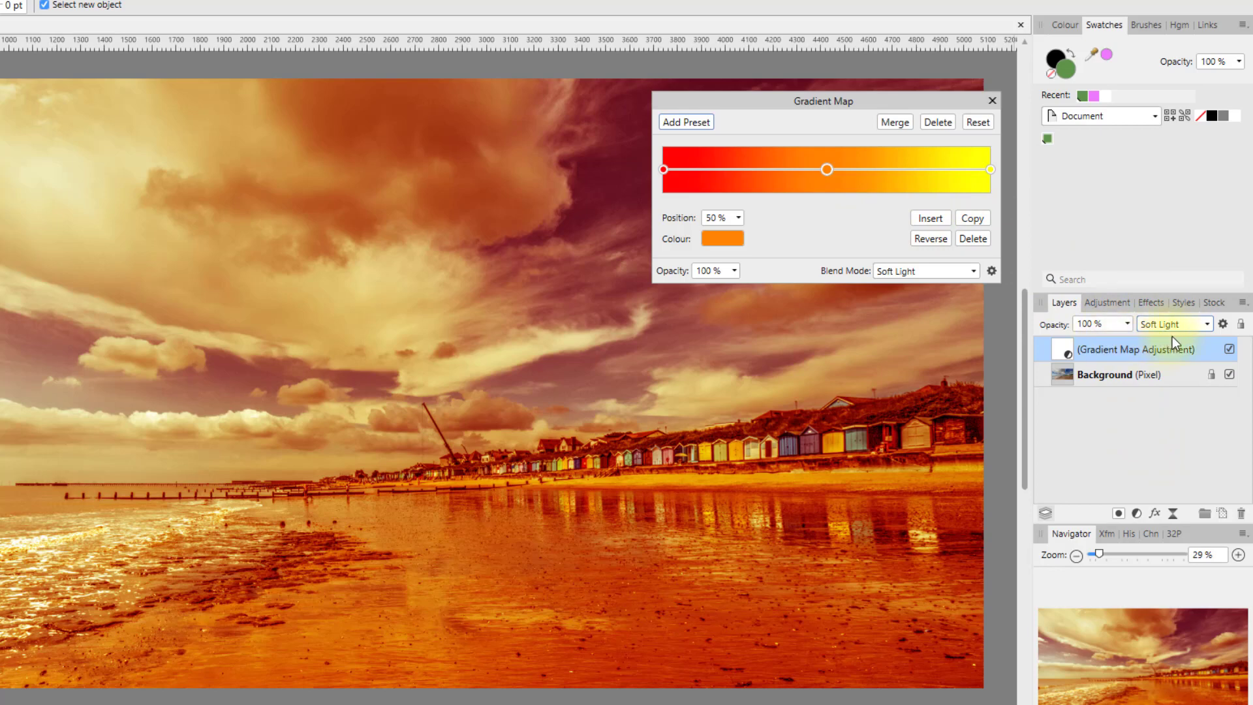
click(1129, 324)
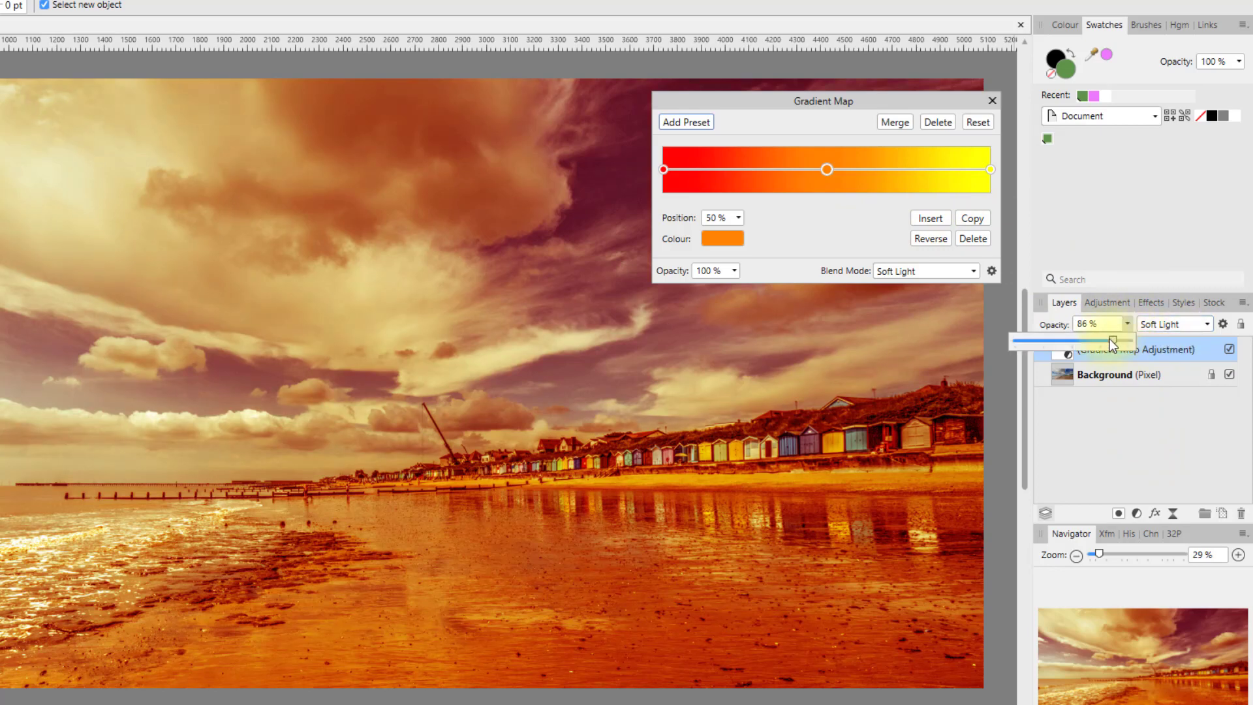
drag(1083, 344, 1068, 346)
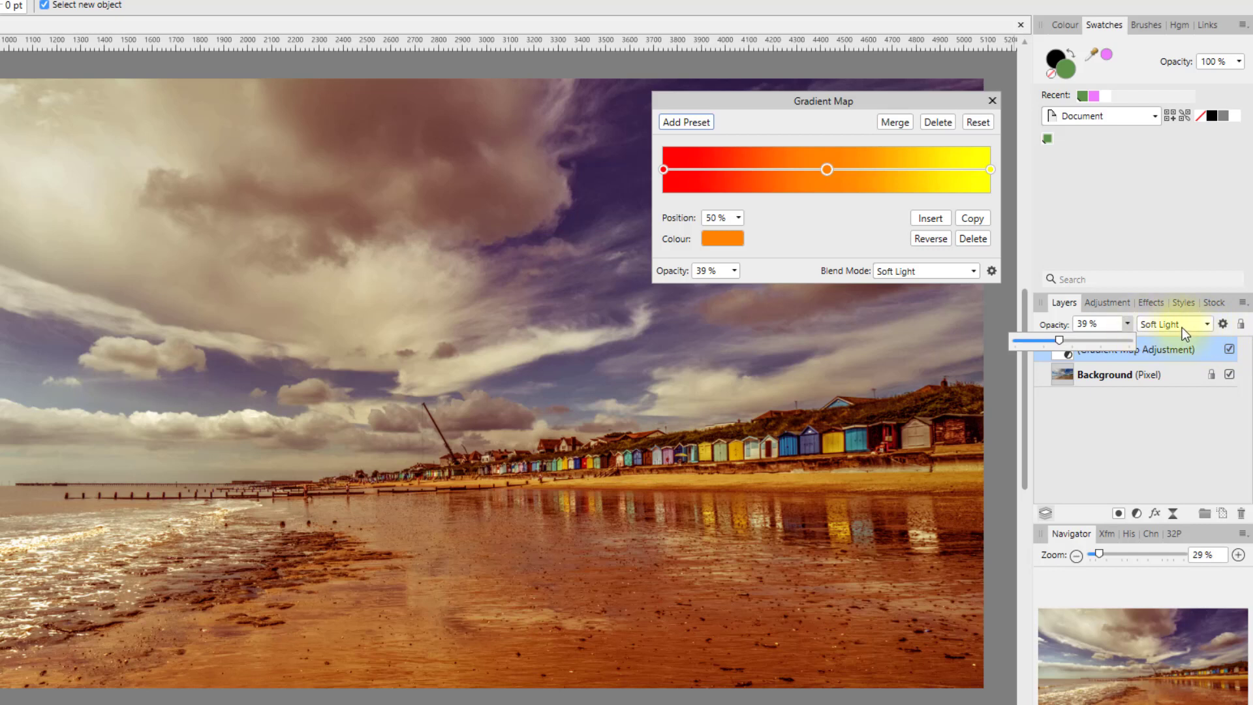
Step: Hide and show the Gradient Map layer twice to compare the photo with and without it, and close its settings
click(1230, 350)
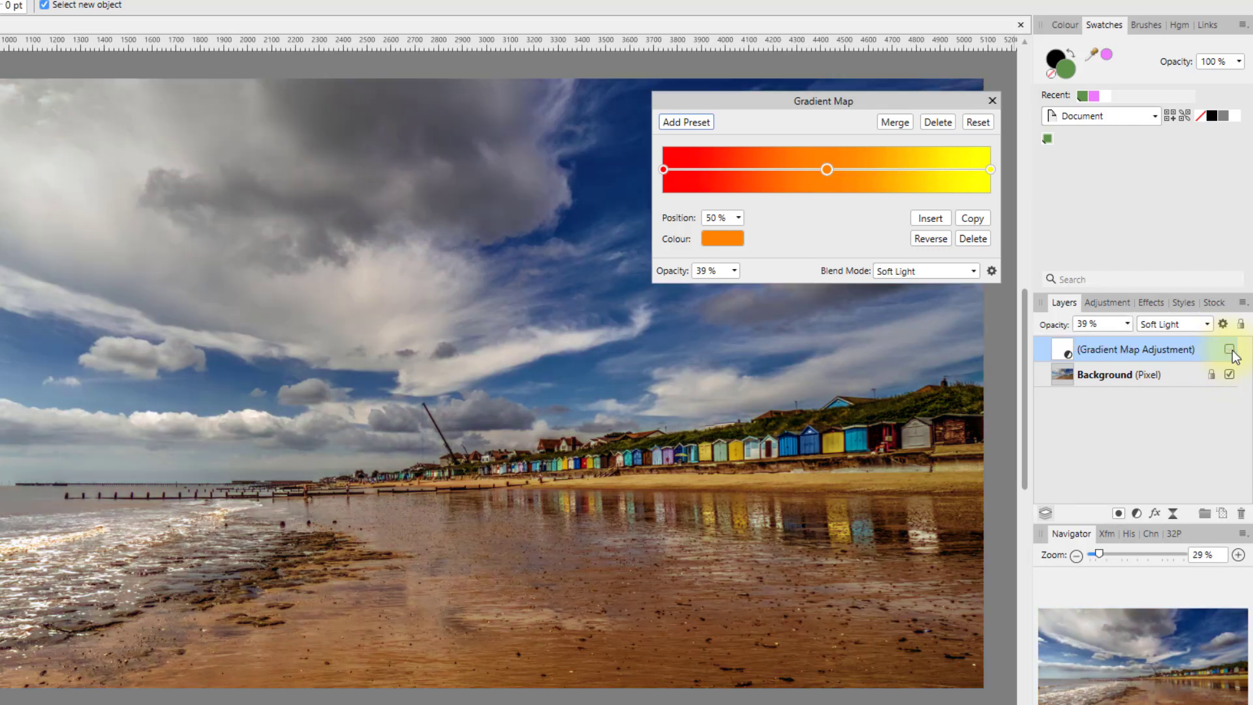
click(1230, 349)
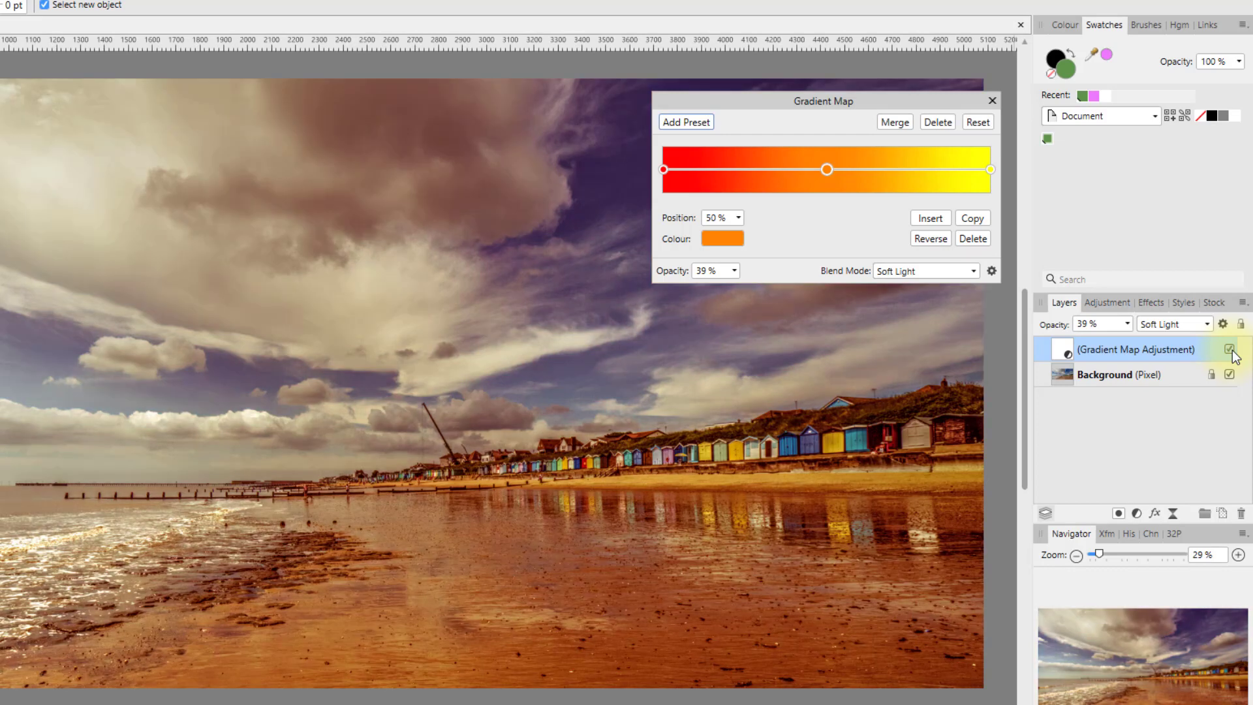
click(1229, 349)
click(1229, 349)
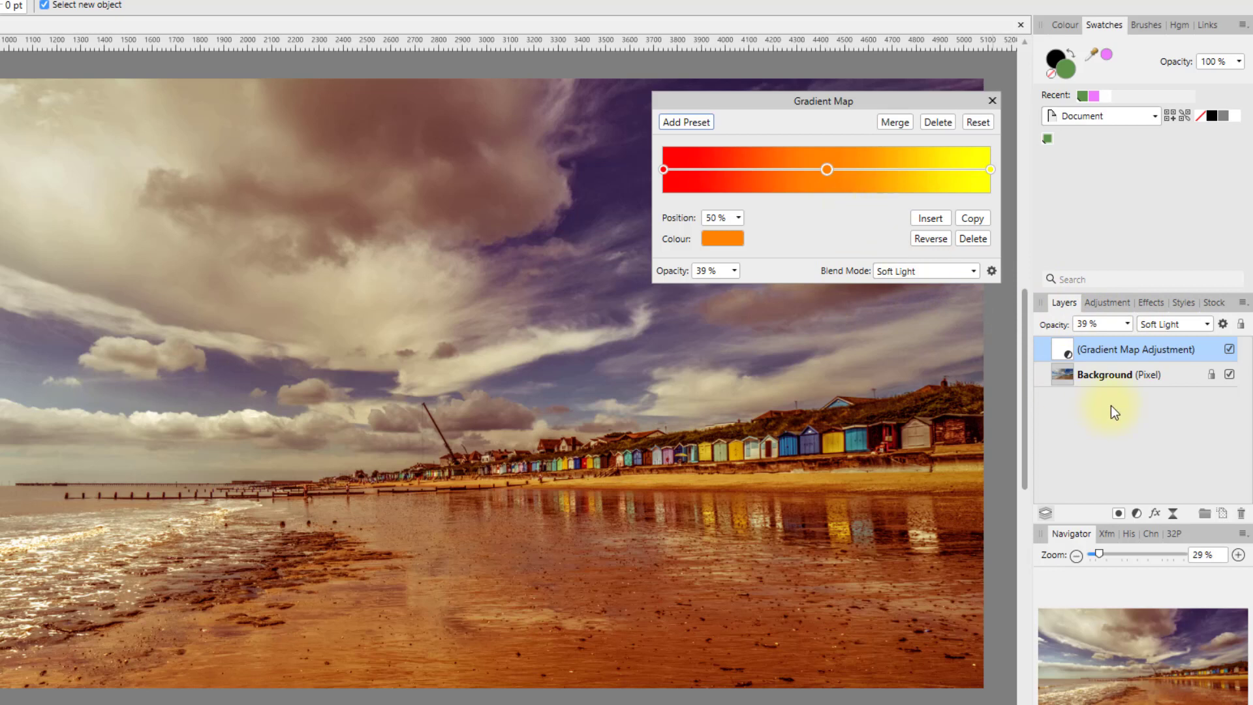
click(993, 102)
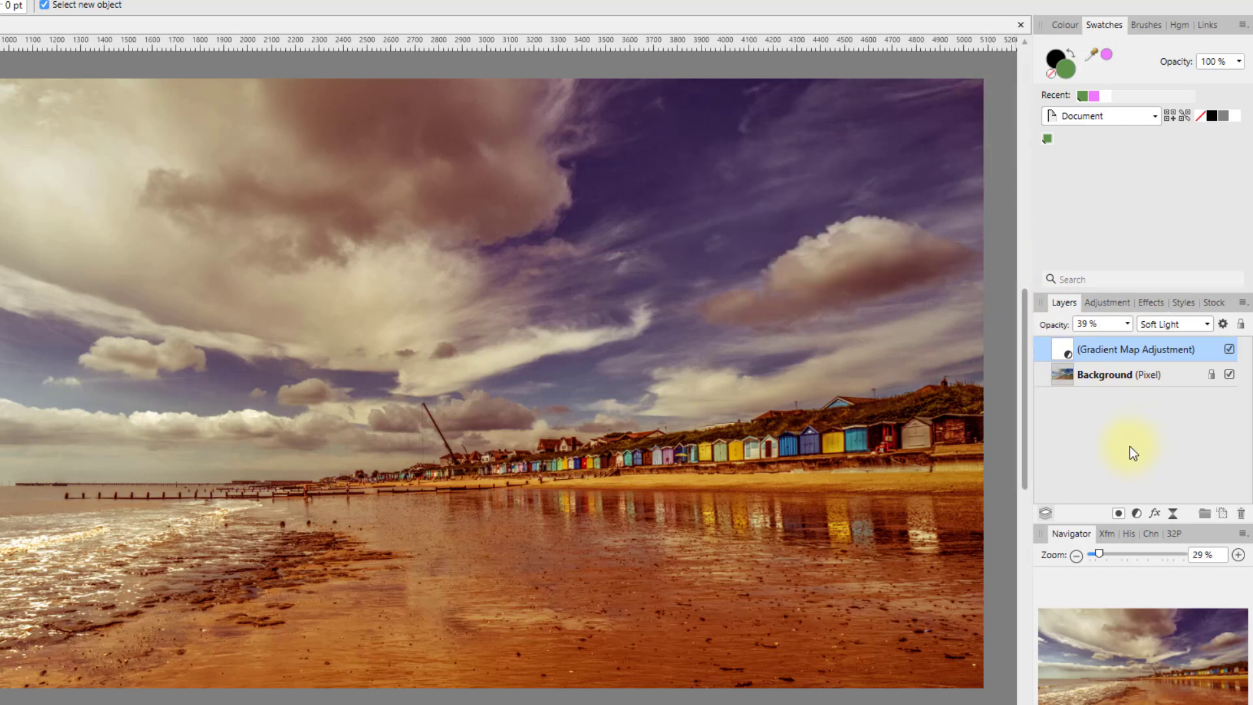
Step: Return to the list of preset adjustments and collapse the Gradient Map presets
click(1117, 304)
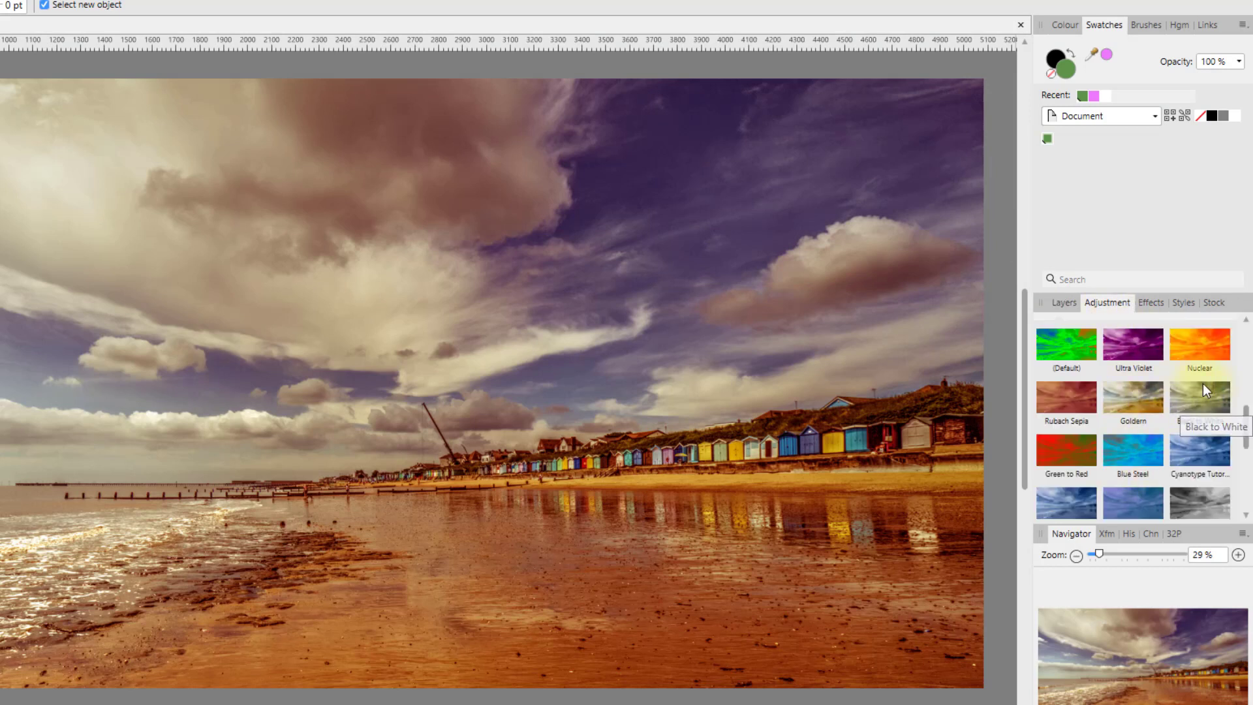
drag(1246, 421, 1248, 402)
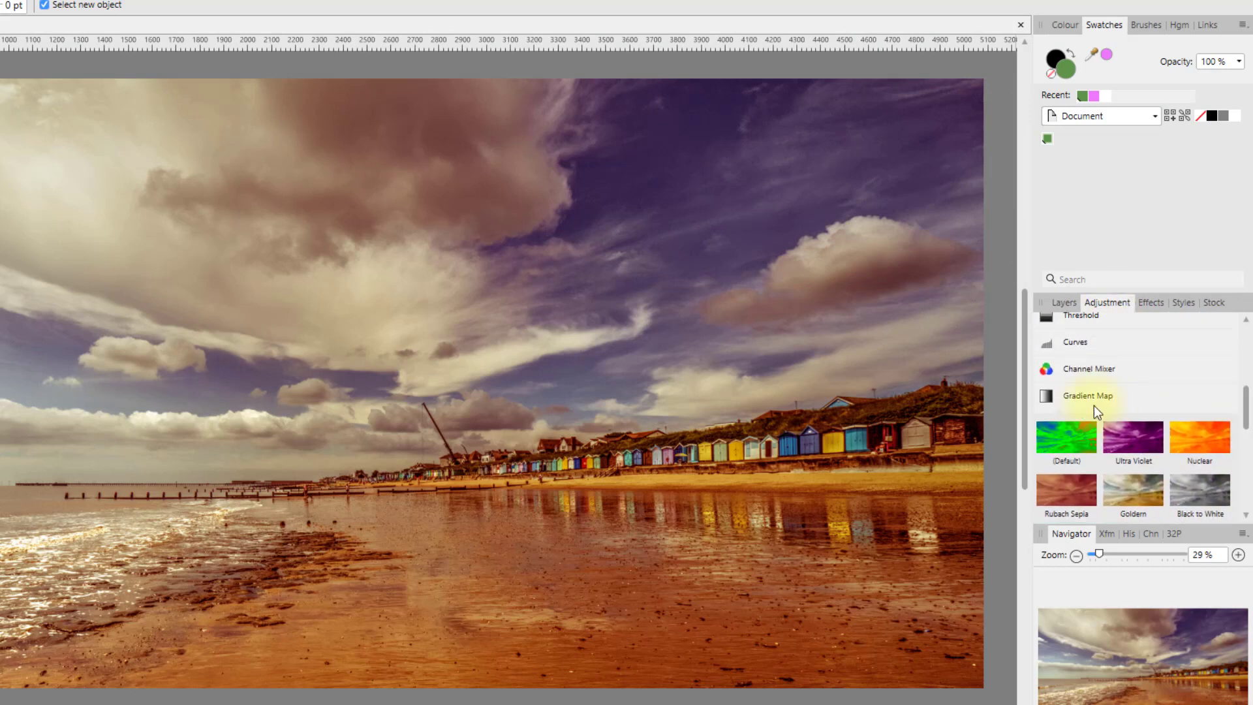
click(1074, 397)
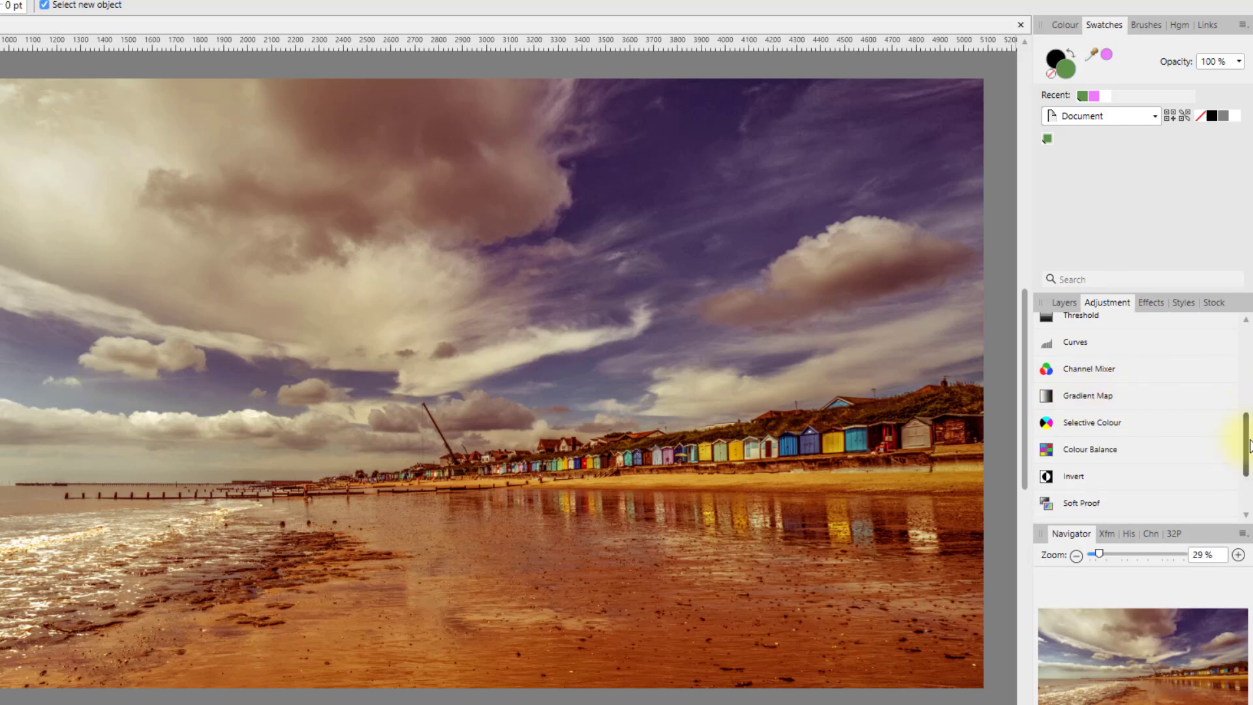
Step: Add an HSL adjustment above the Gradient Map layer using the Default preset
drag(1248, 449, 1249, 365)
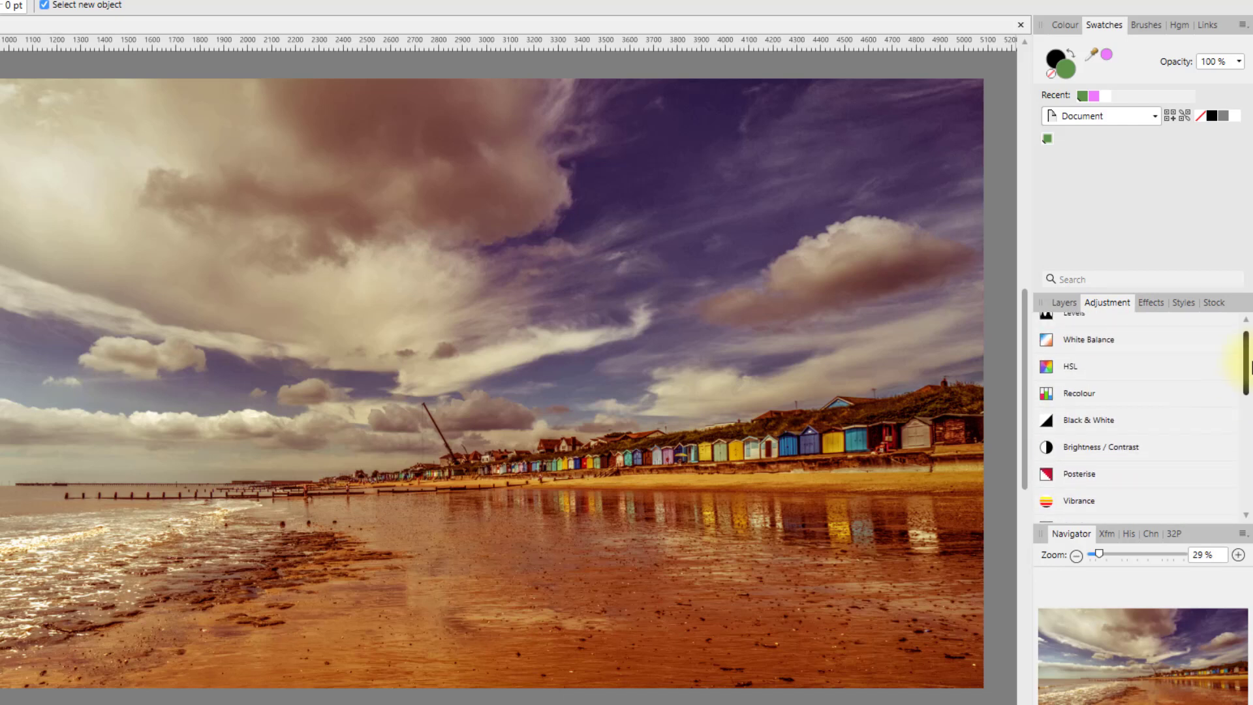
click(1068, 366)
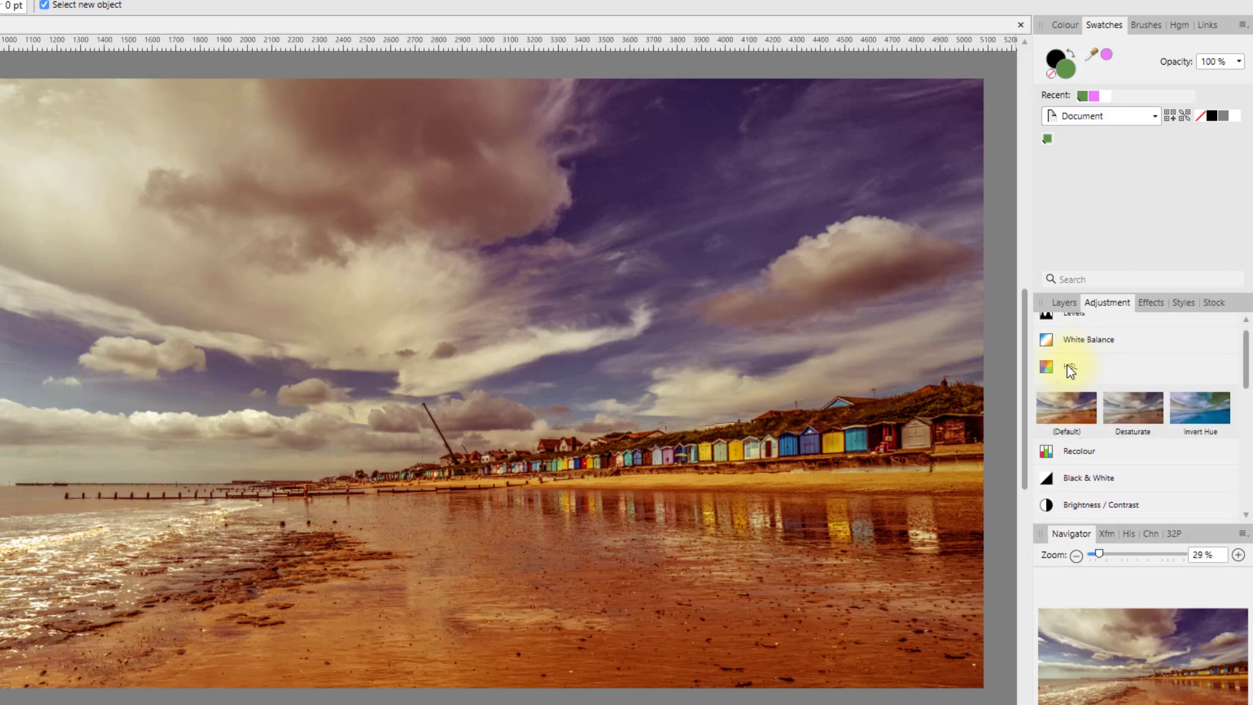
click(1073, 409)
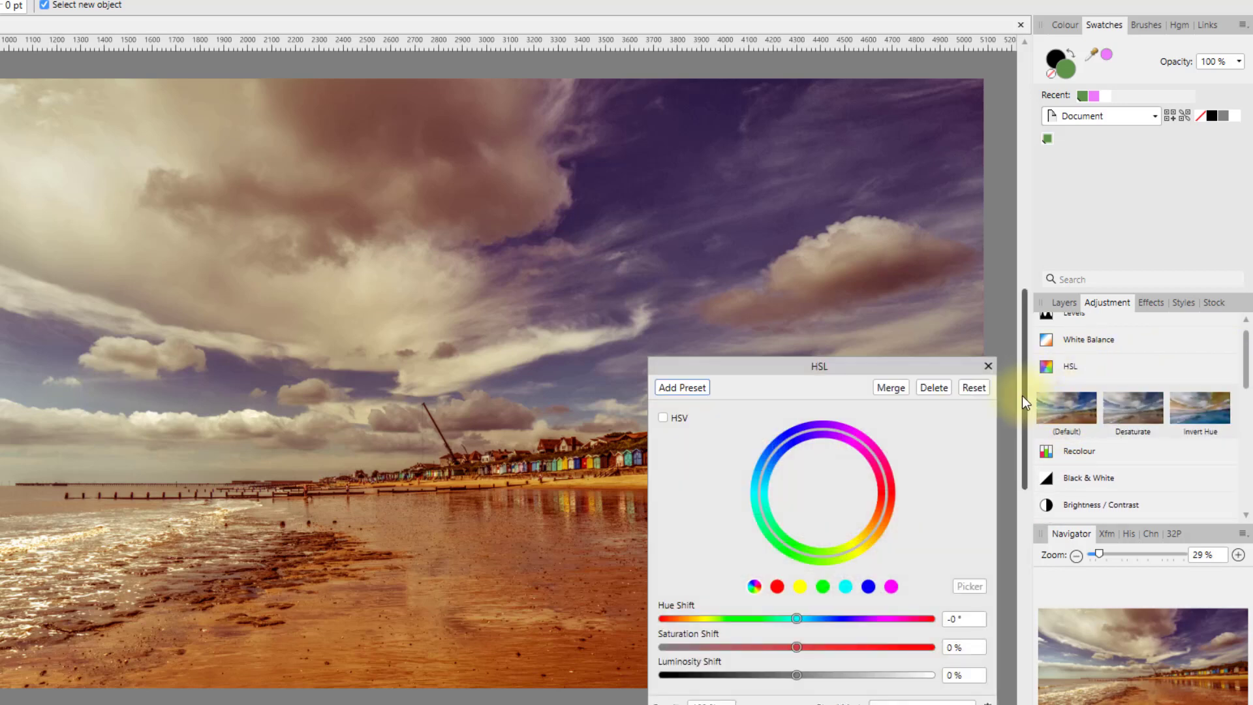
Step: Move the HSL settings up to see them fully, check the new adjustment in the layer stack, and delete it
drag(919, 367, 910, 203)
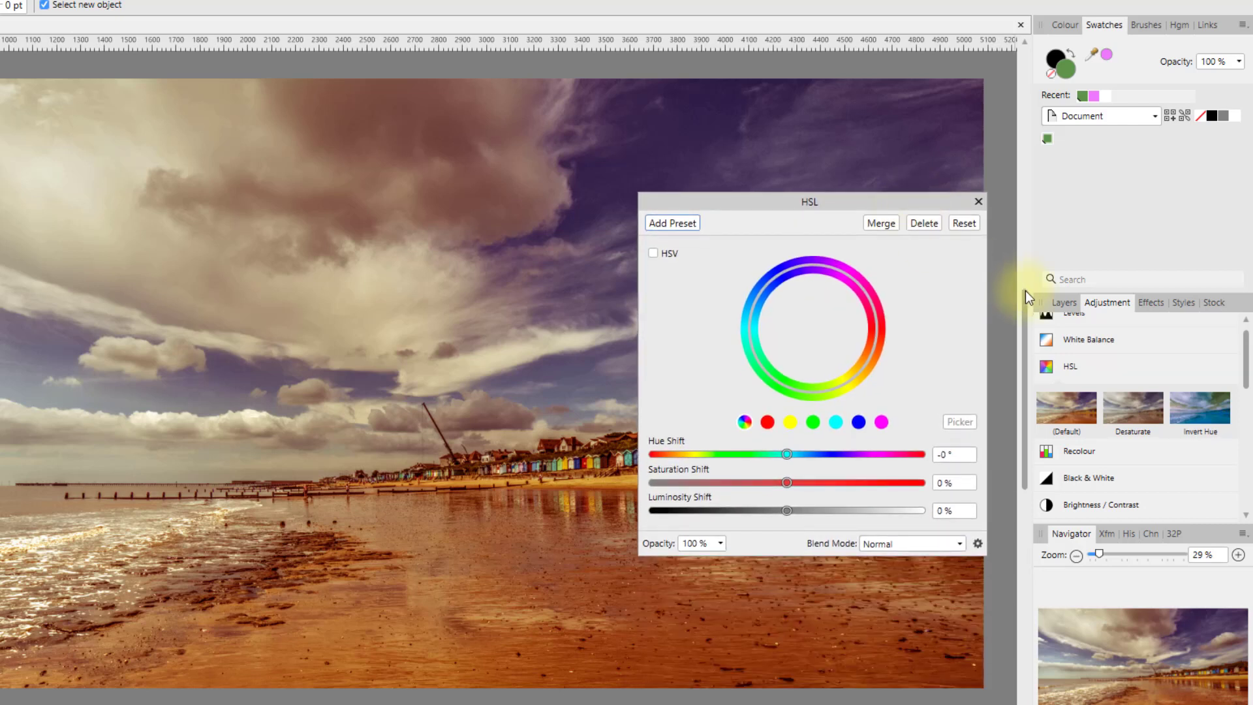
click(1064, 302)
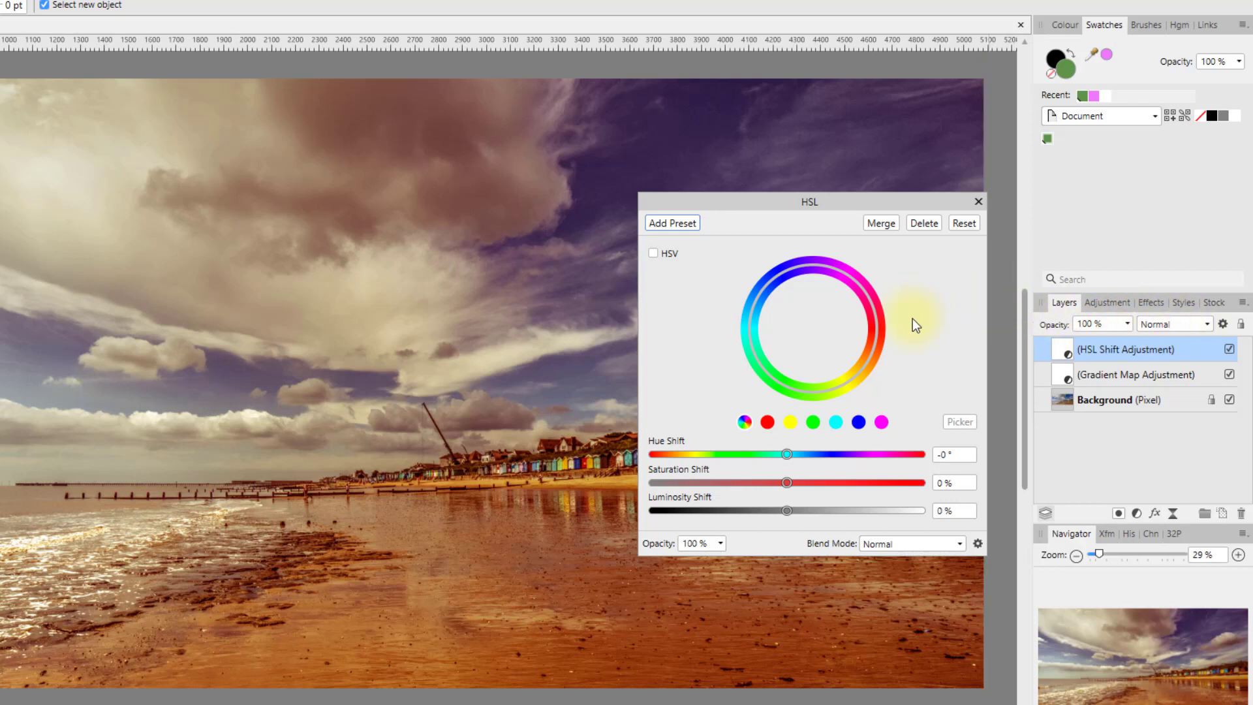
click(927, 224)
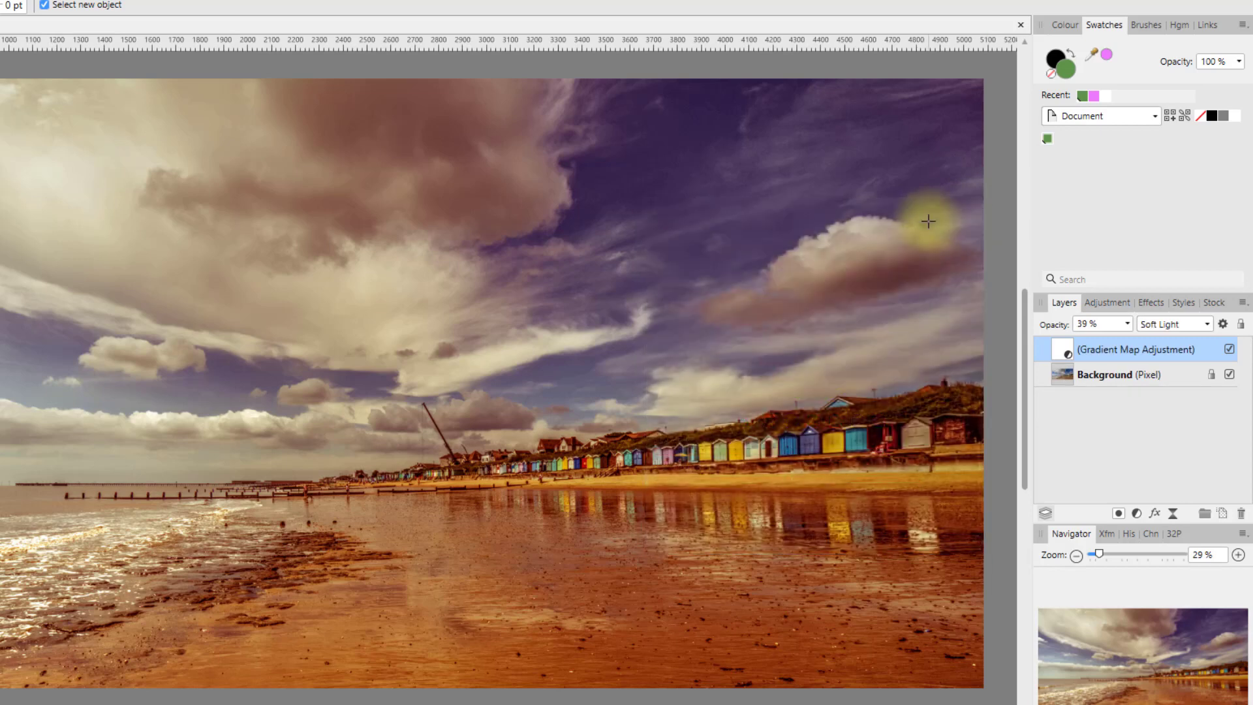
Step: Delete the Gradient Map adjustment layer and open the recent file camera-15673-cutout.png
right_click(1078, 348)
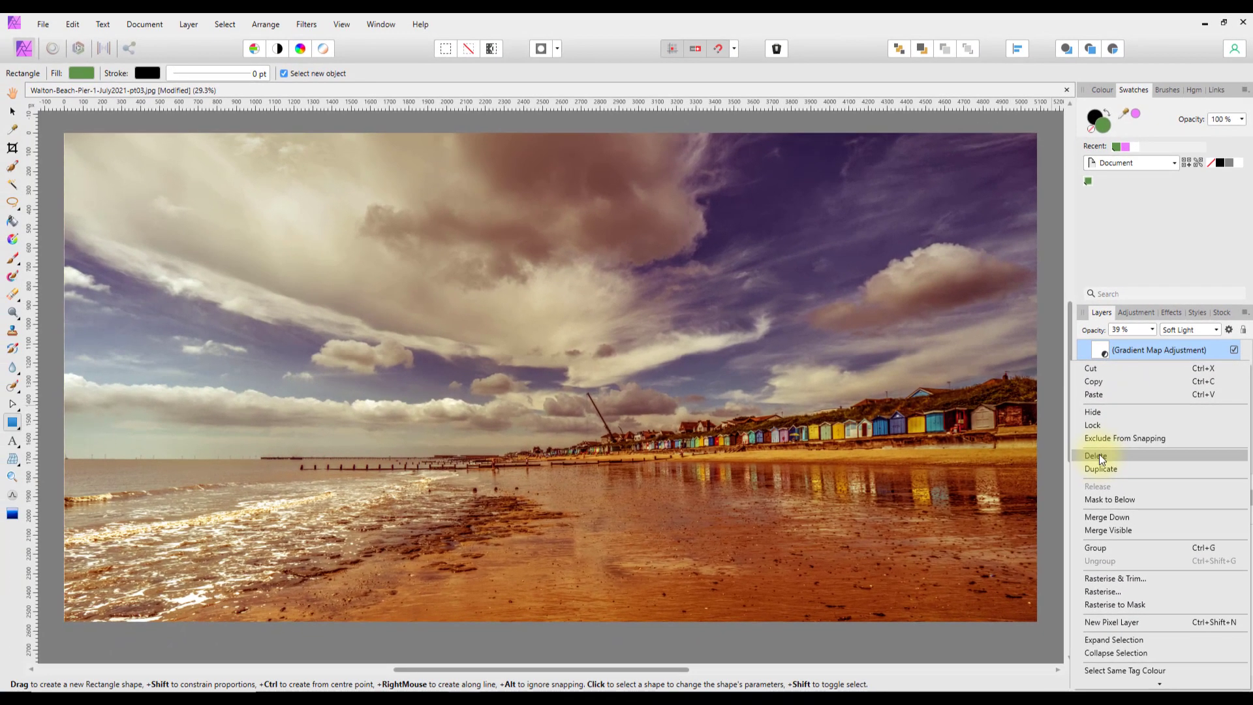
click(1061, 479)
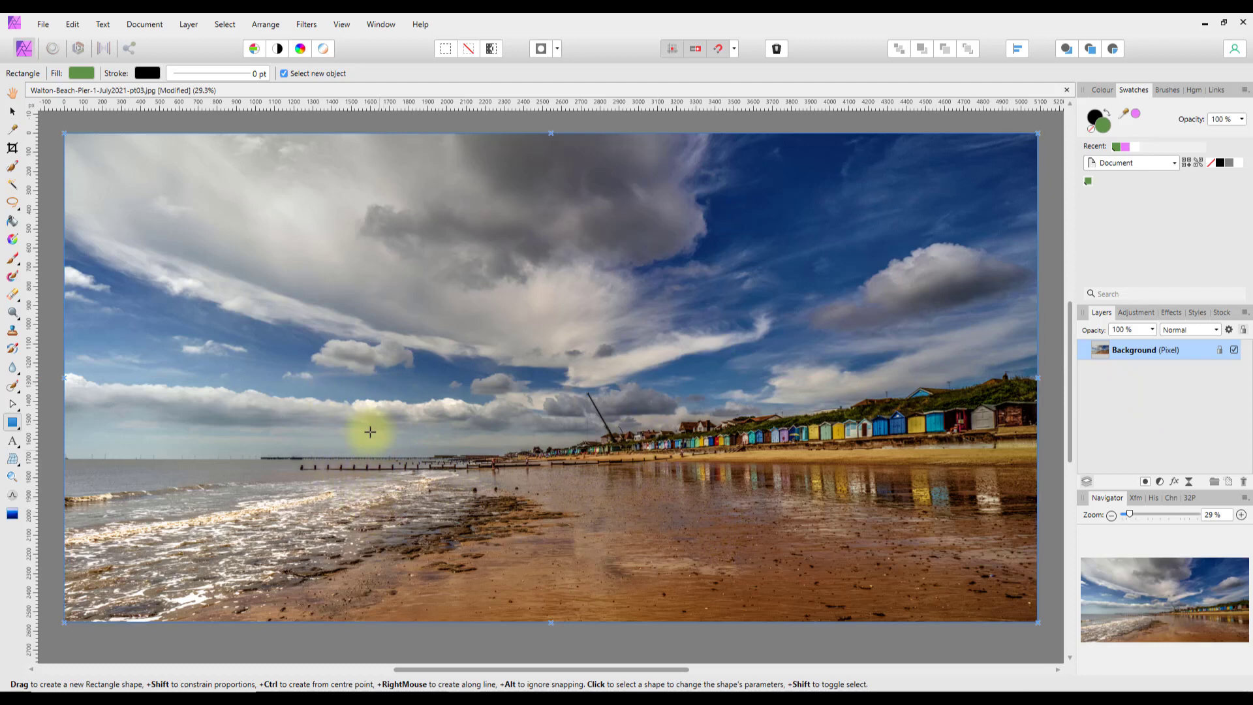
click(46, 26)
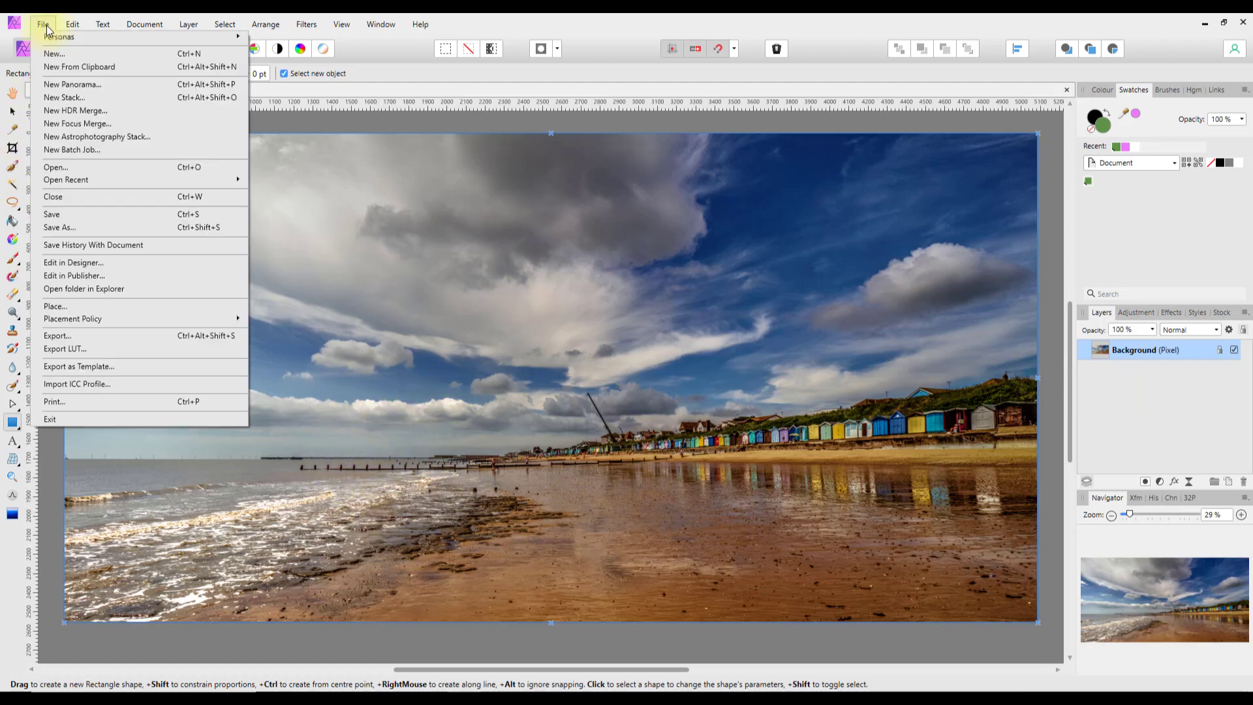
mouse_move(175, 183)
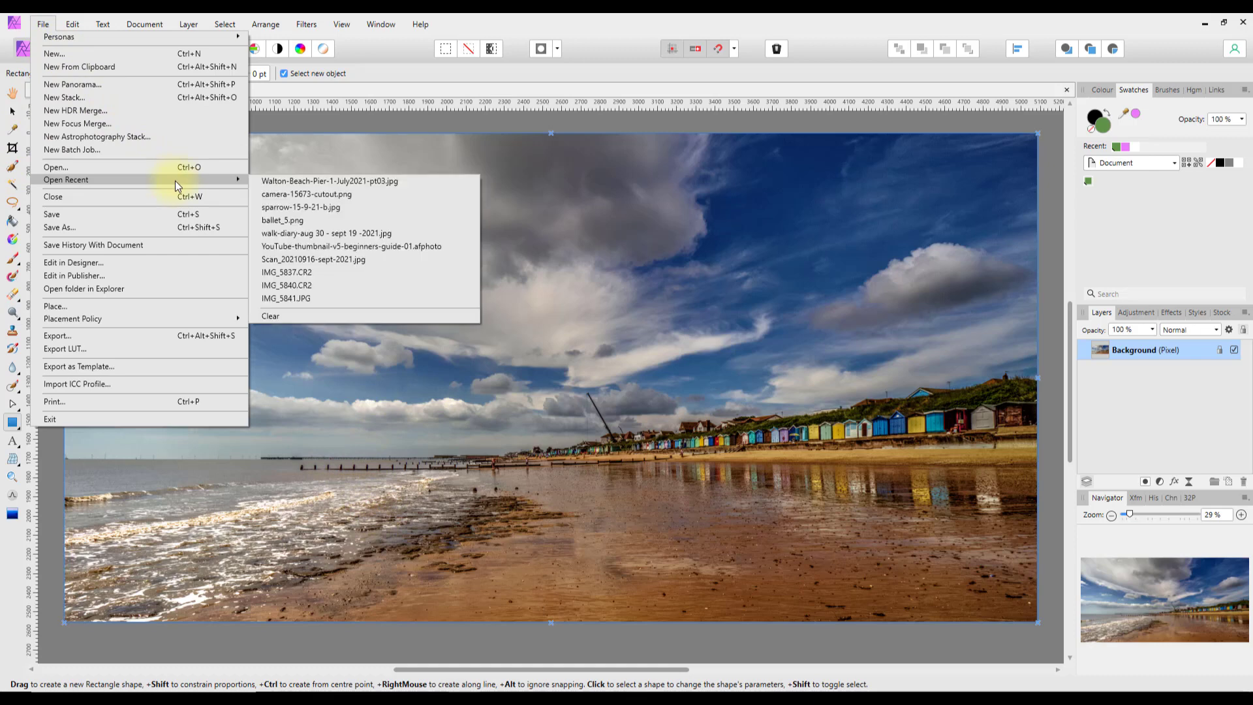
click(303, 195)
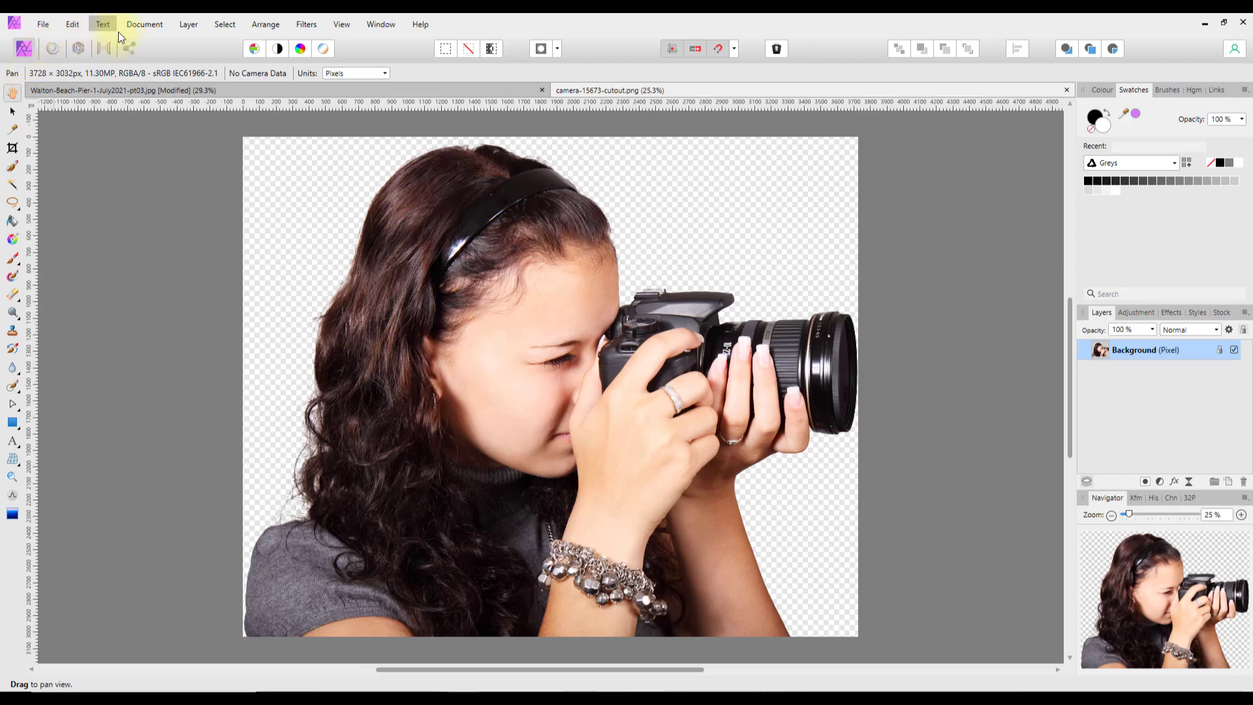
click(226, 29)
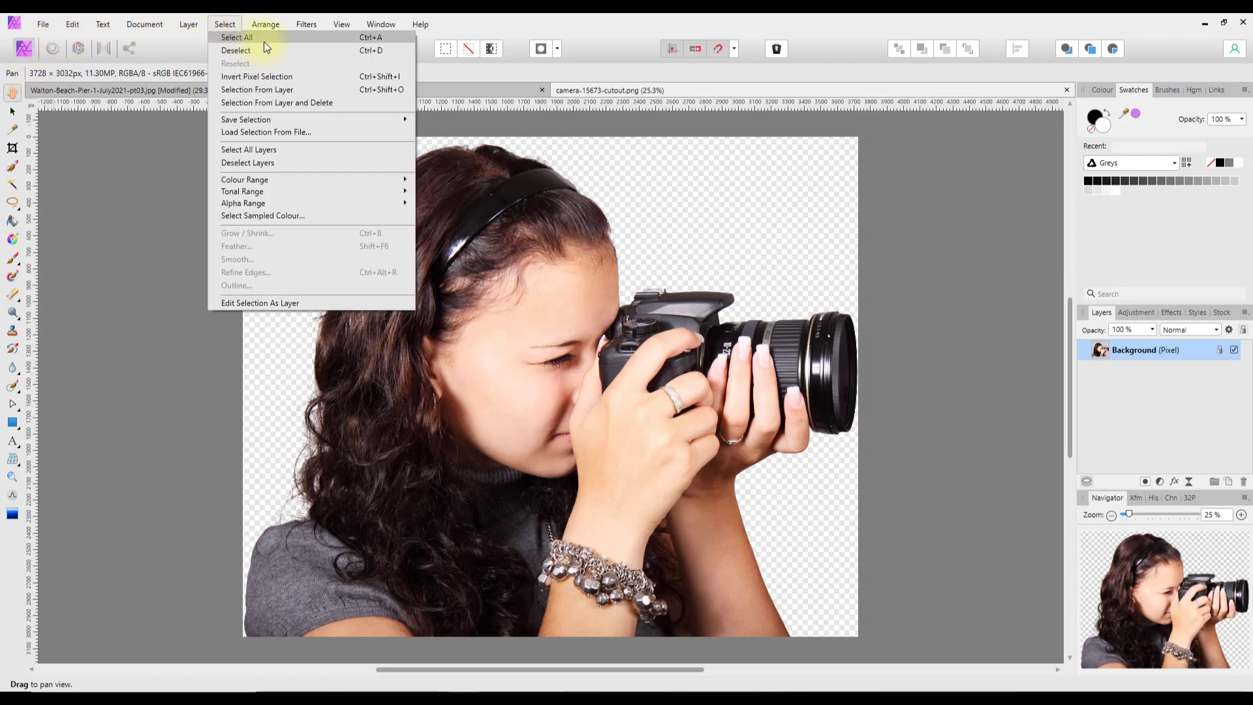
click(280, 41)
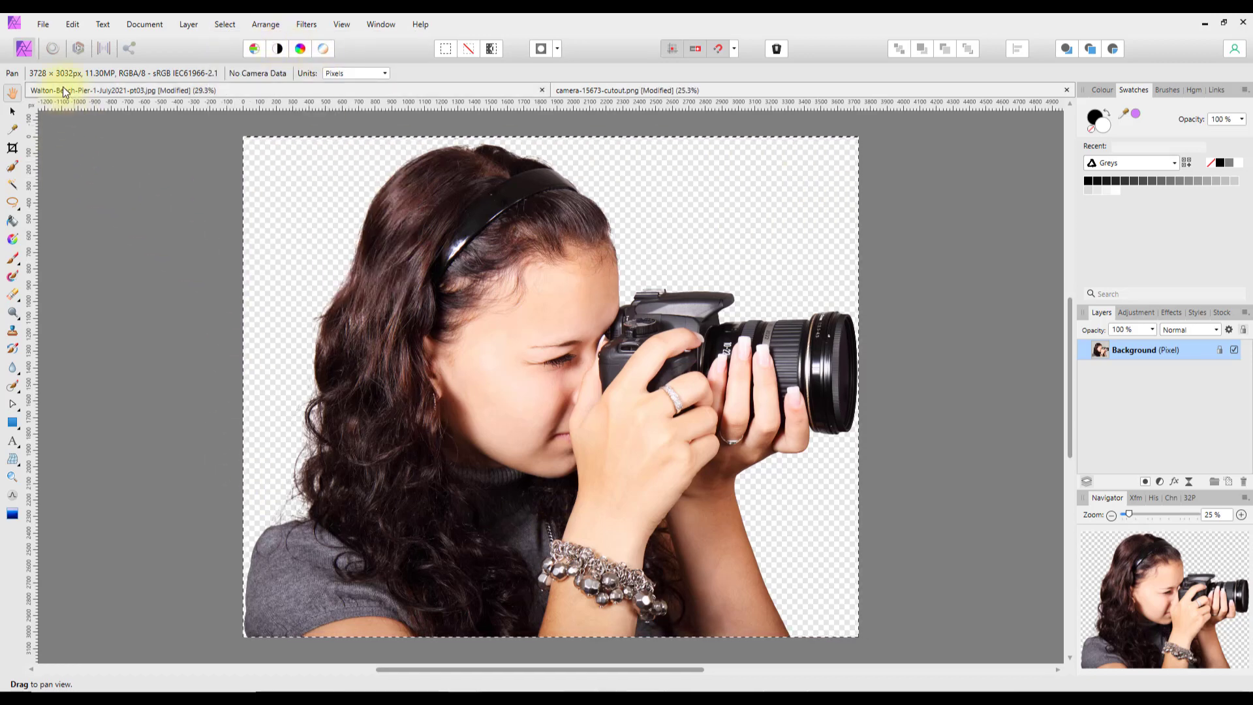
click(73, 26)
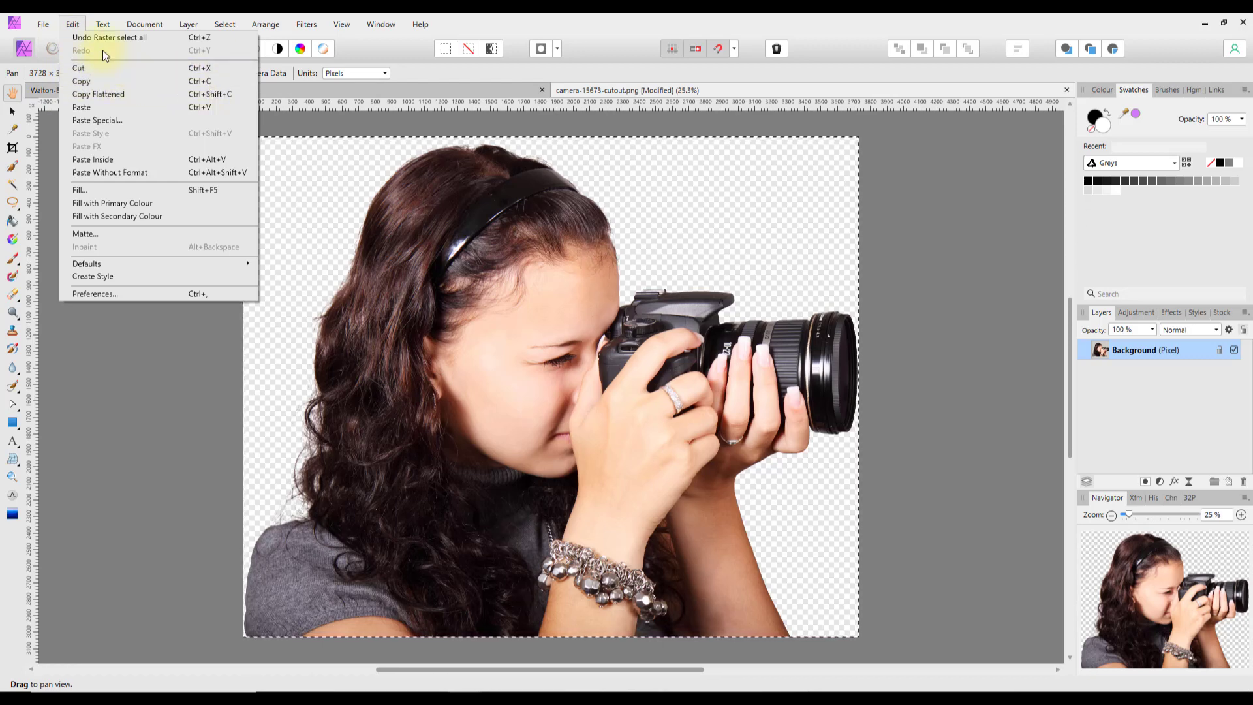
mouse_move(144, 24)
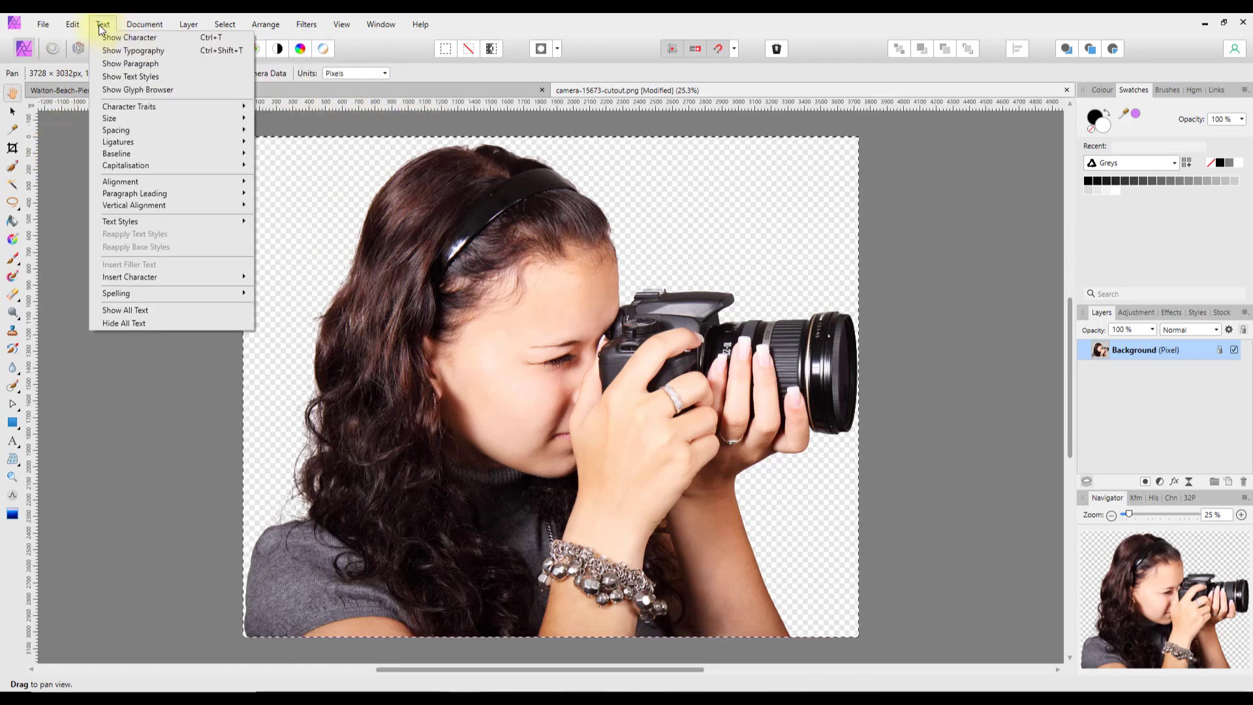
mouse_move(68, 25)
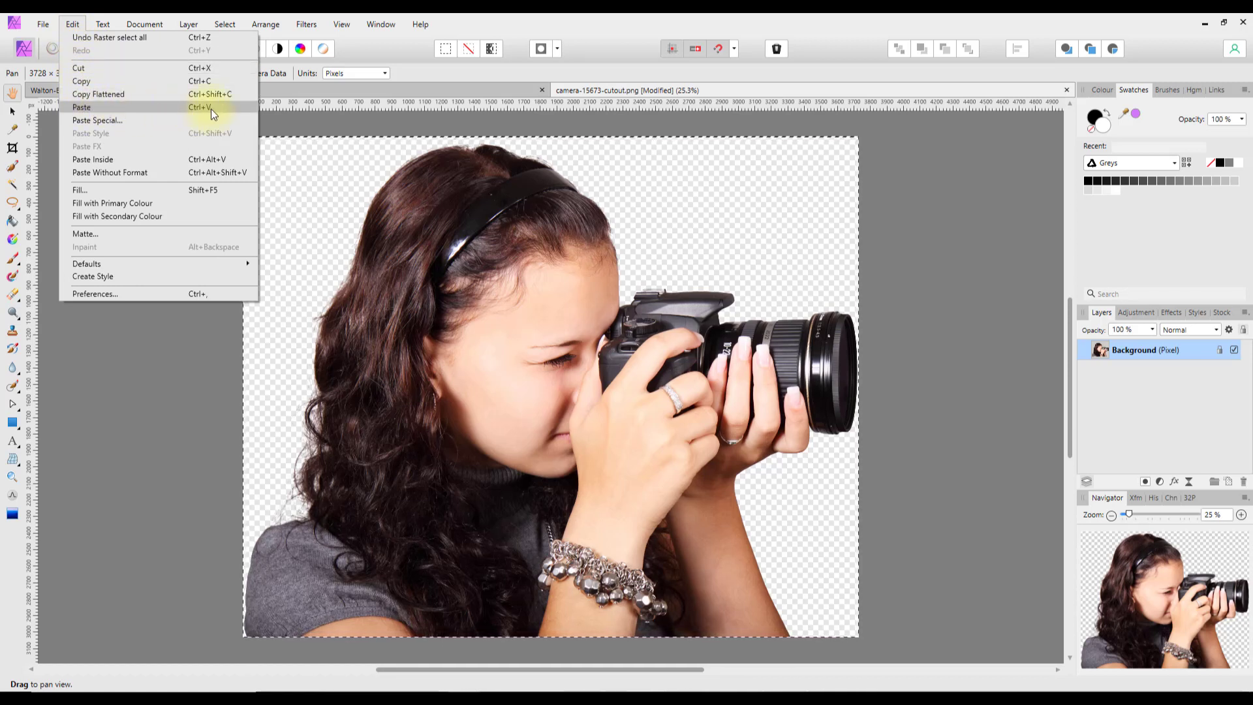
click(141, 350)
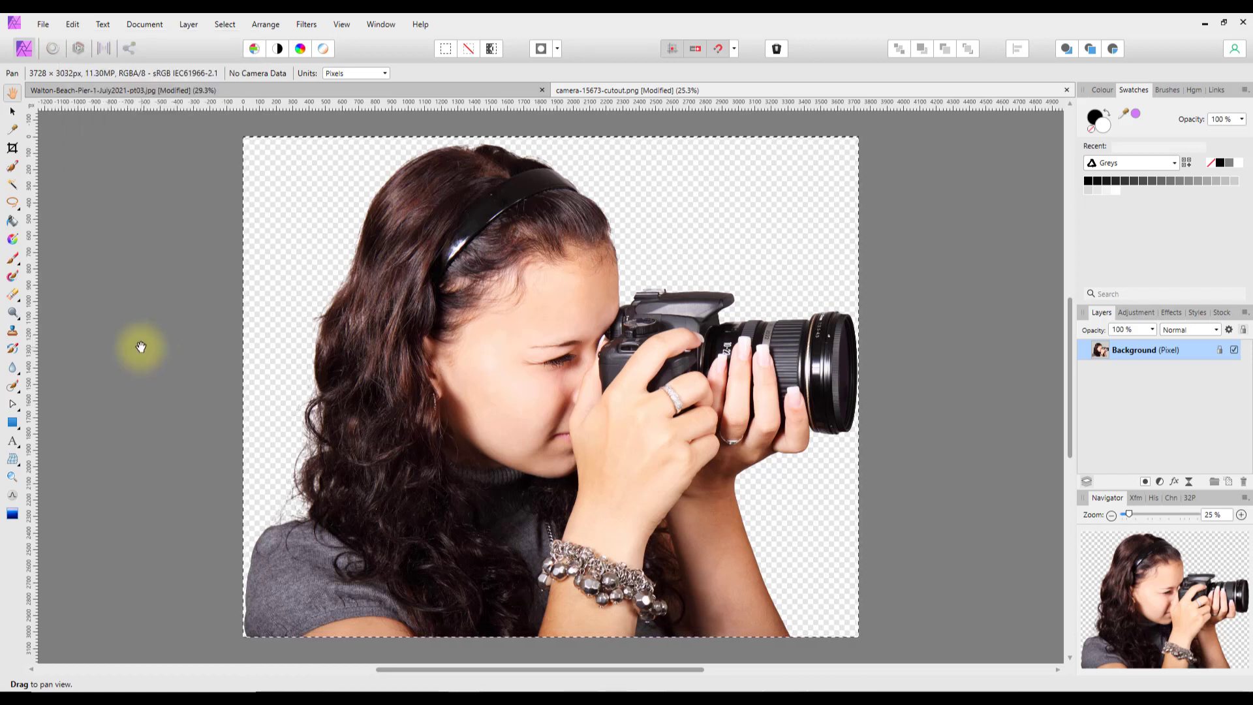
key(ctrl+d)
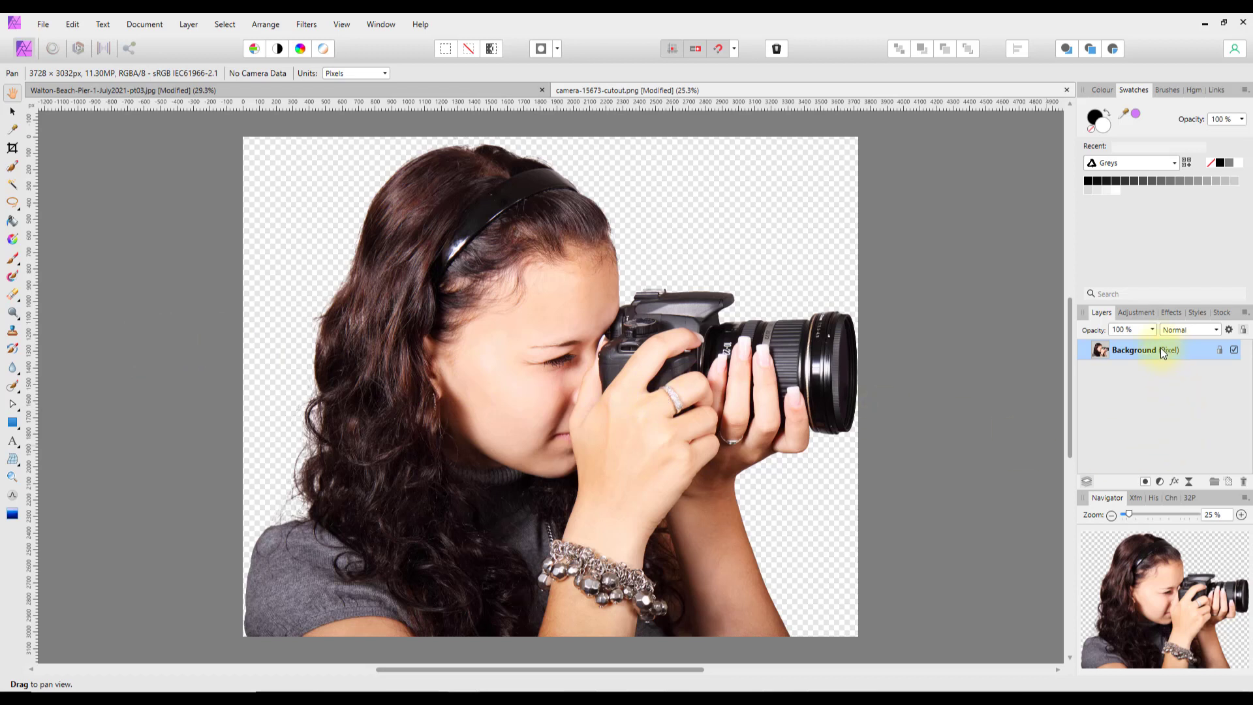
Step: Copy the cutout's Background layer and paste it into the Walton-Beach-Pier-1-July2021-pt03.jpg document
right_click(1123, 347)
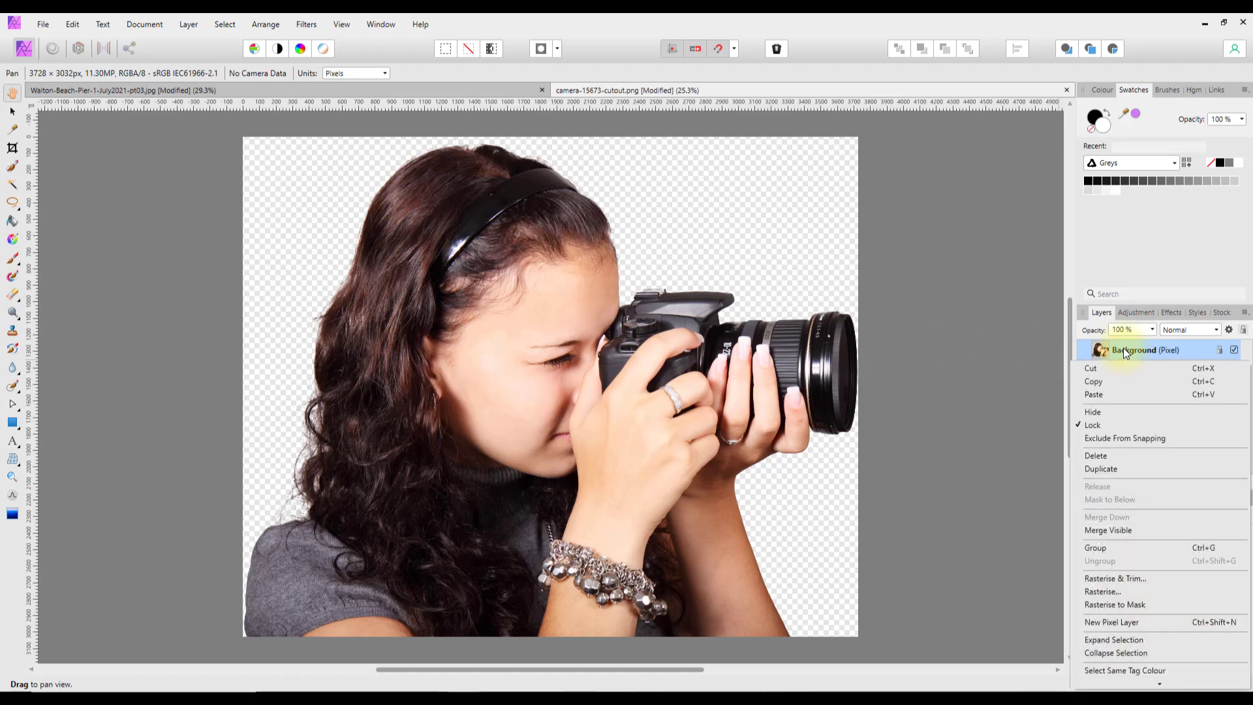
click(1095, 383)
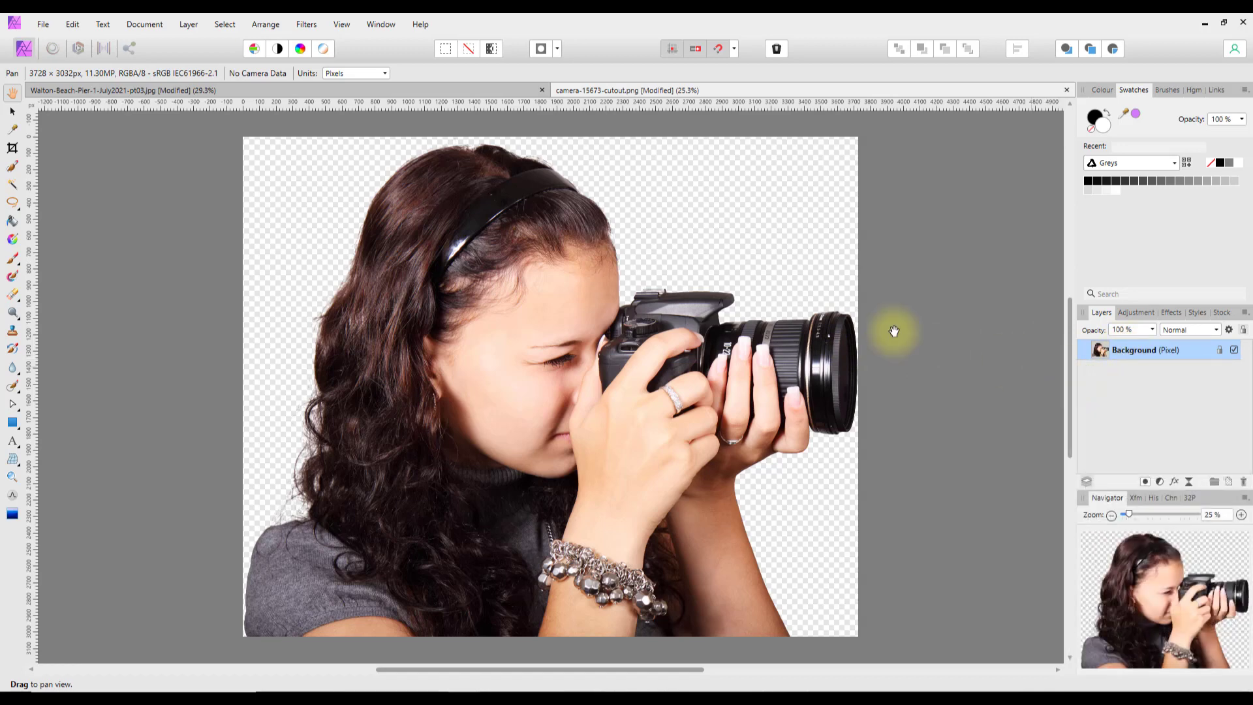
click(440, 93)
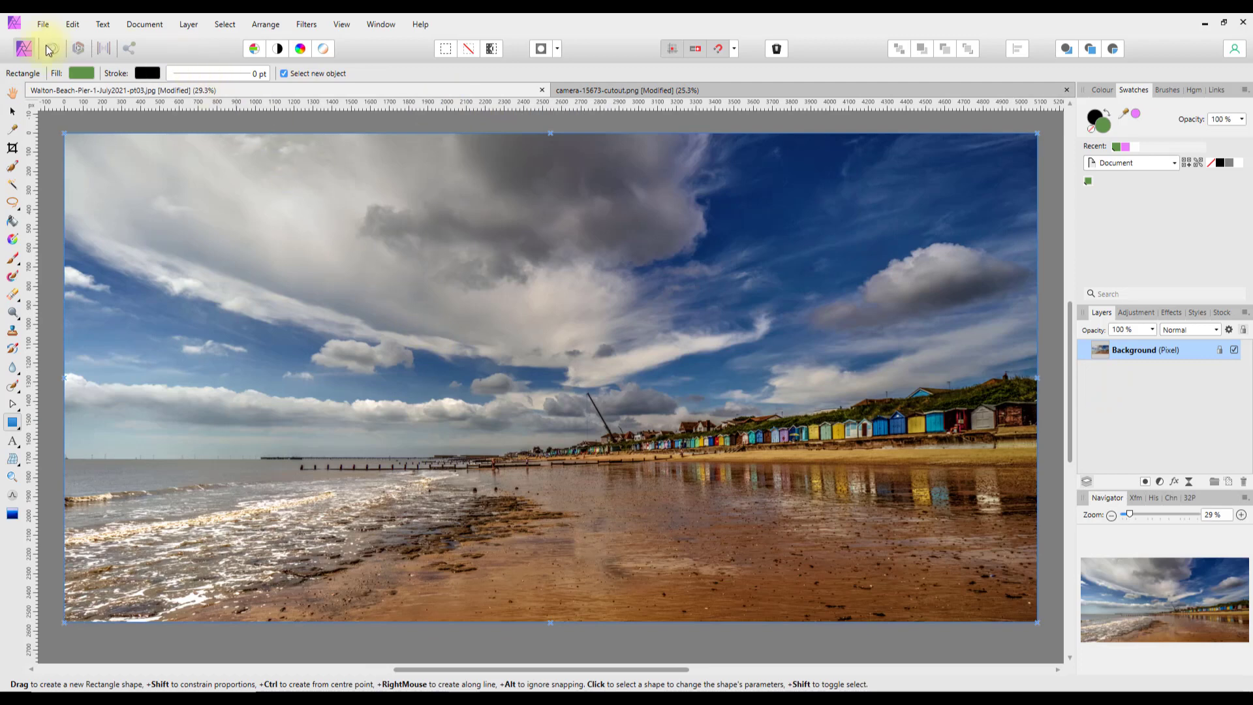
click(68, 25)
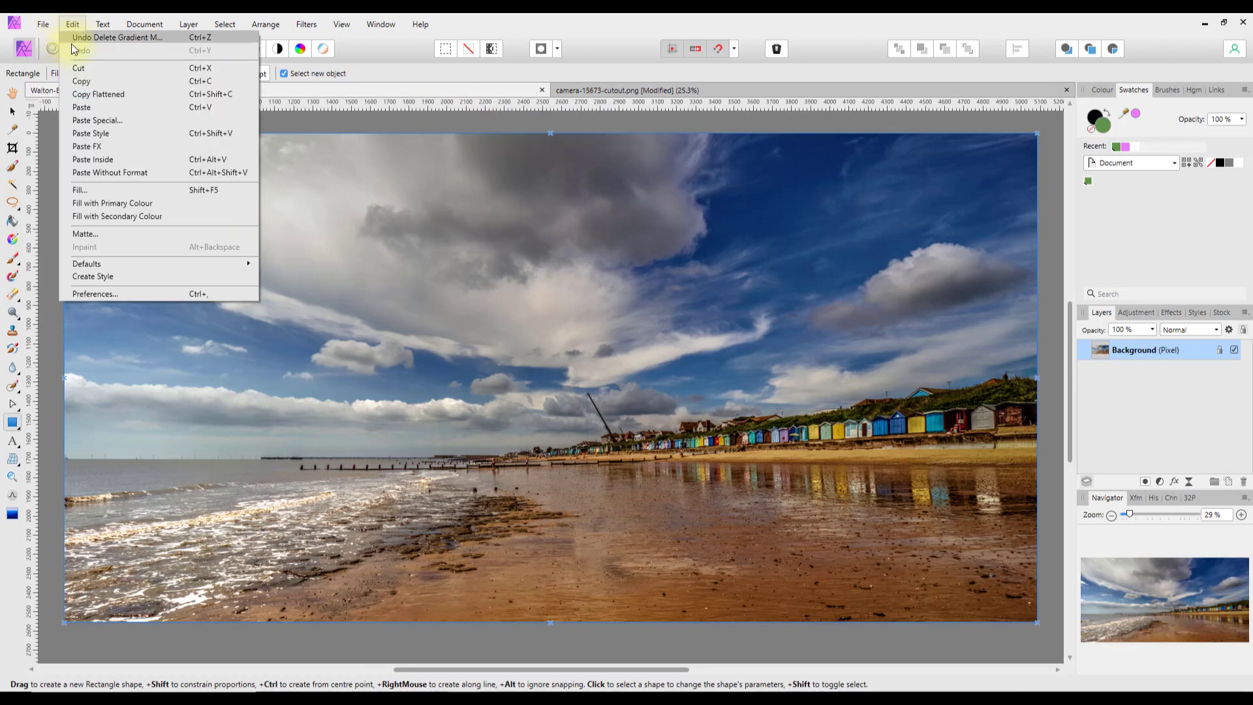
click(88, 107)
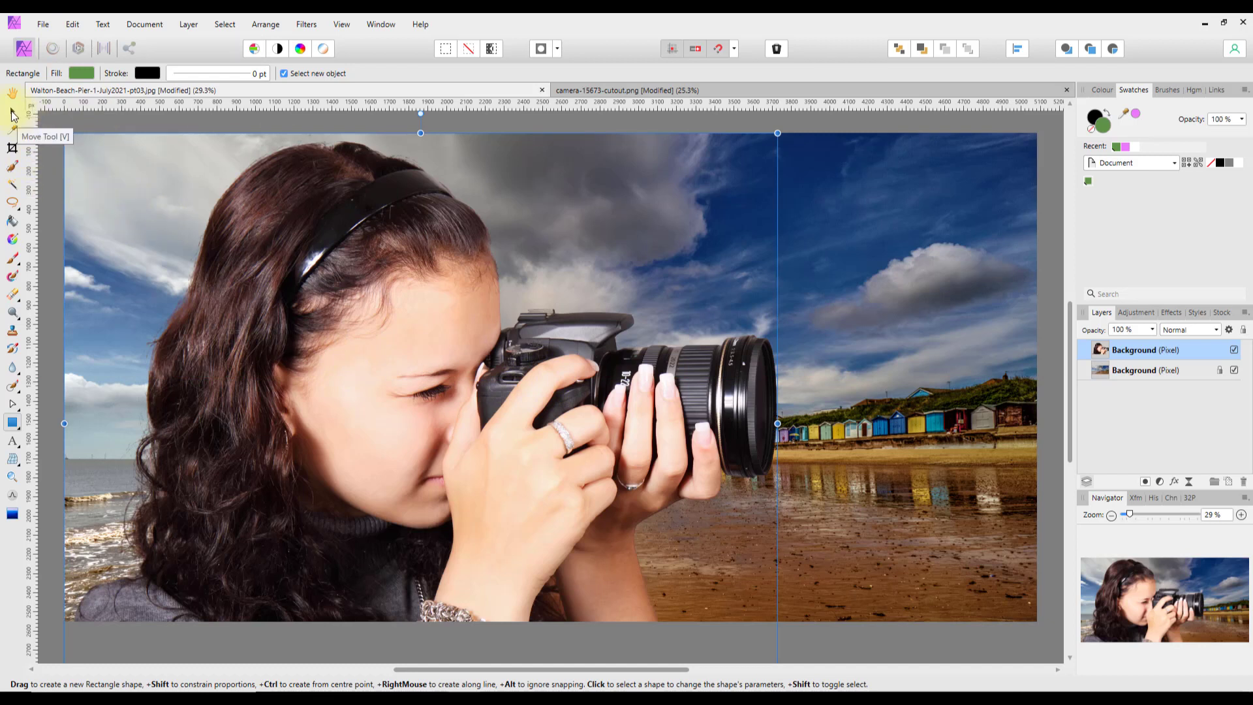
Step: Scale the pasted woman down to about 1550 px wide and move her into the lower-left corner of the beach photo
click(12, 115)
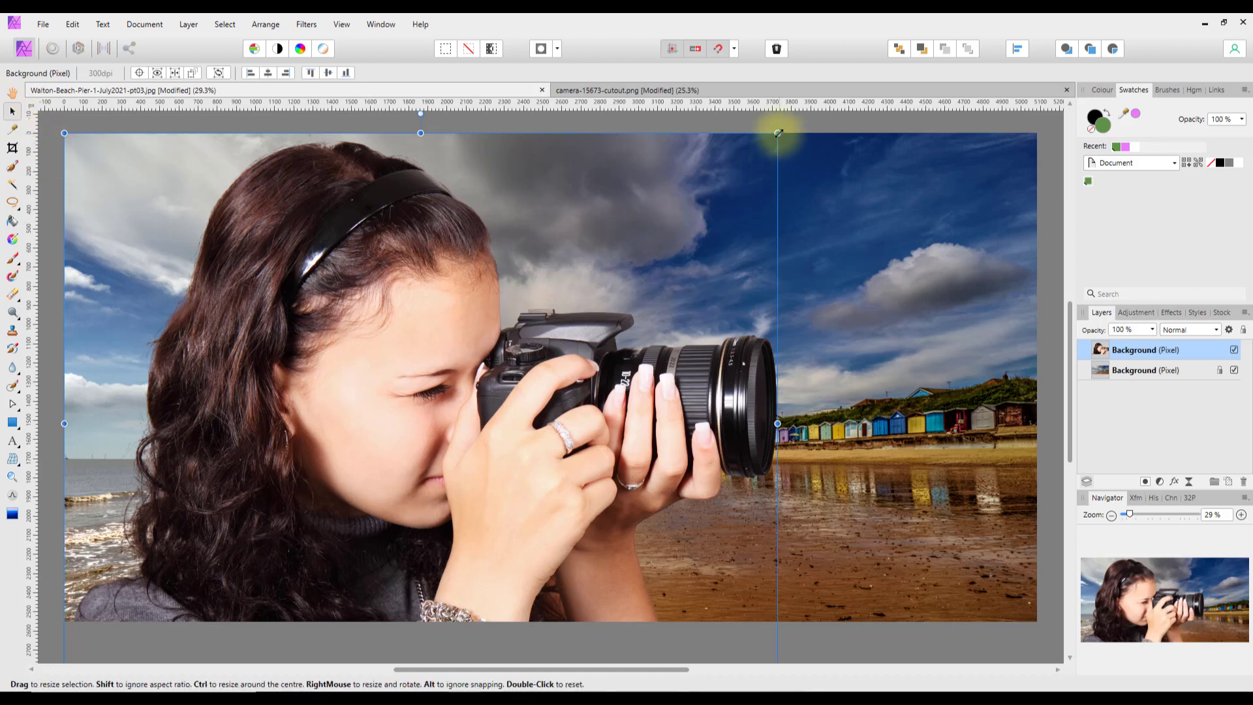
drag(778, 133, 548, 277)
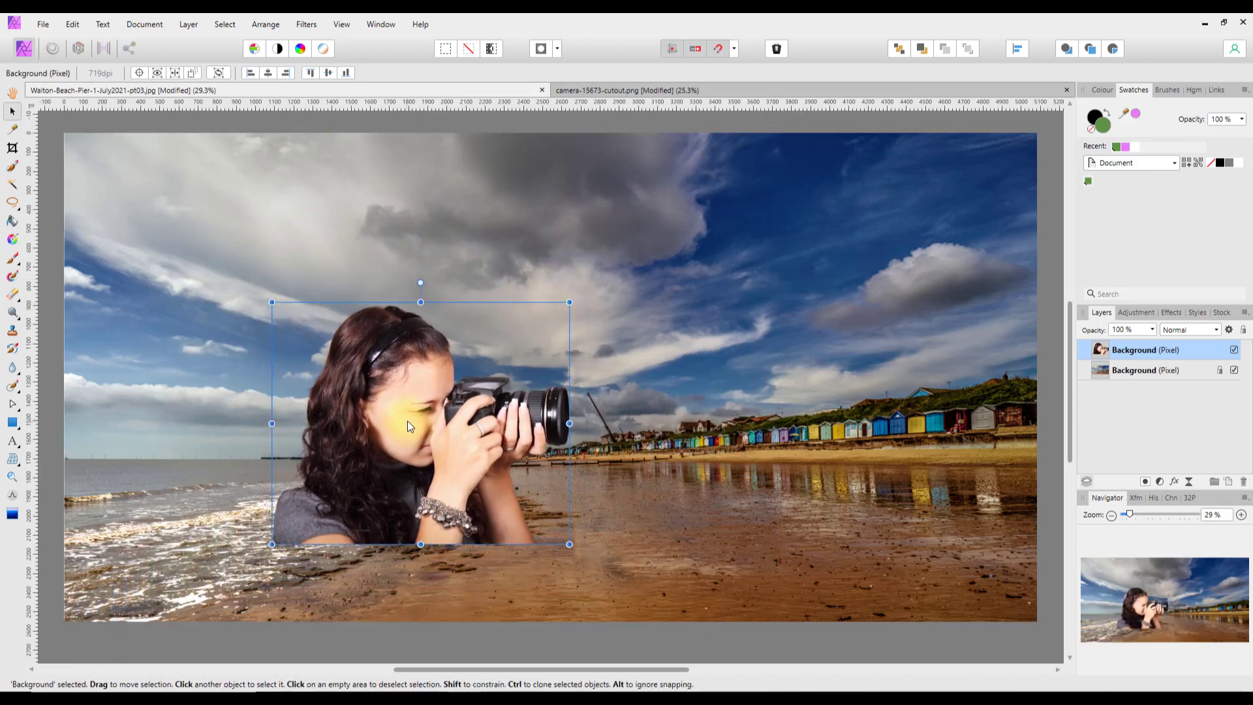
drag(400, 414, 198, 491)
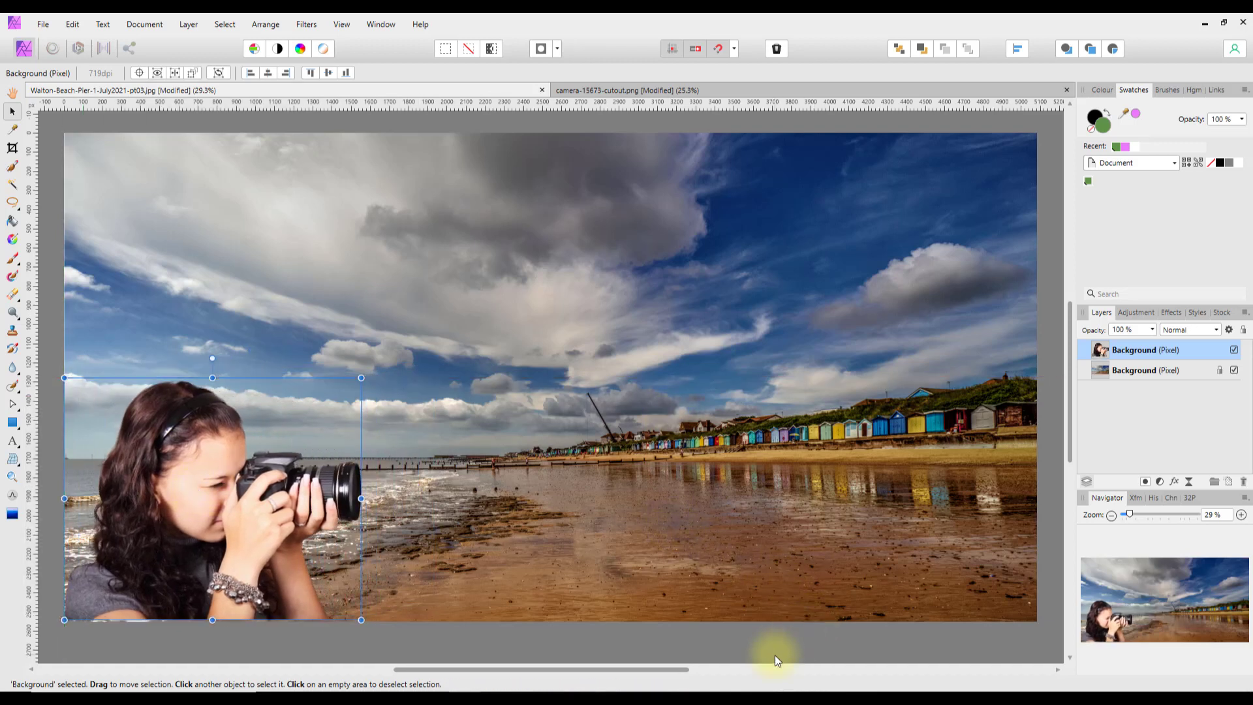
click(867, 642)
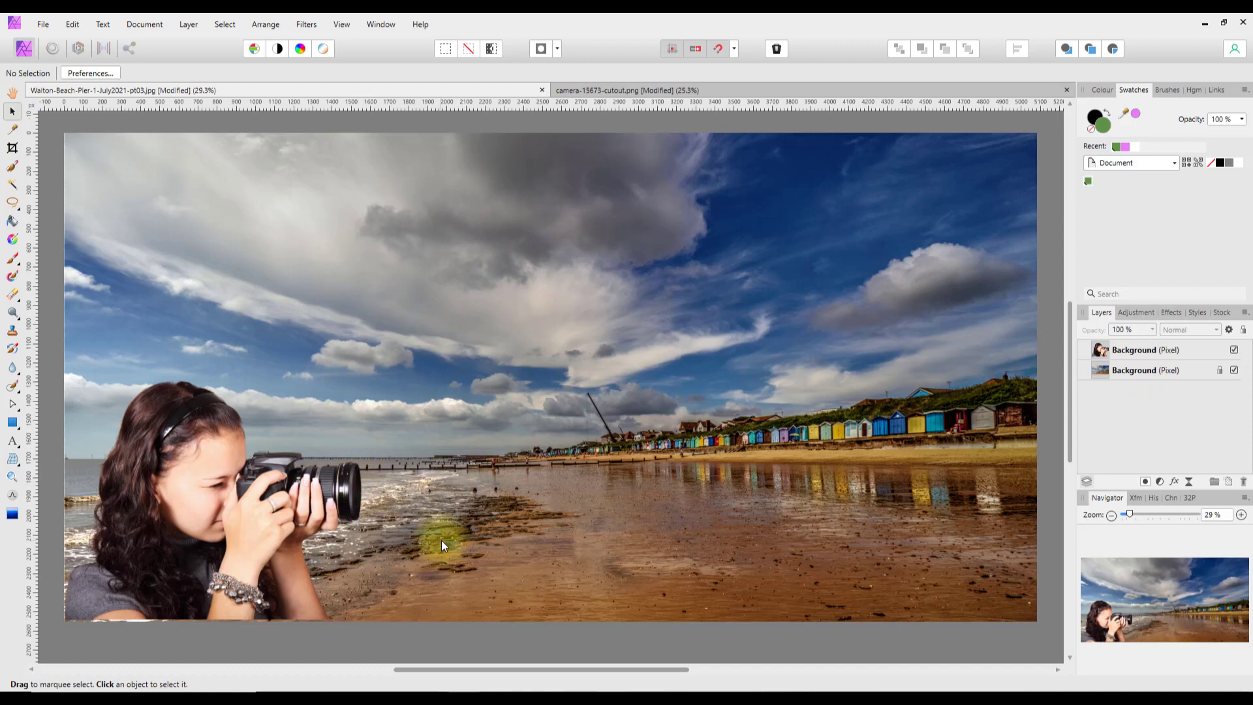
click(170, 493)
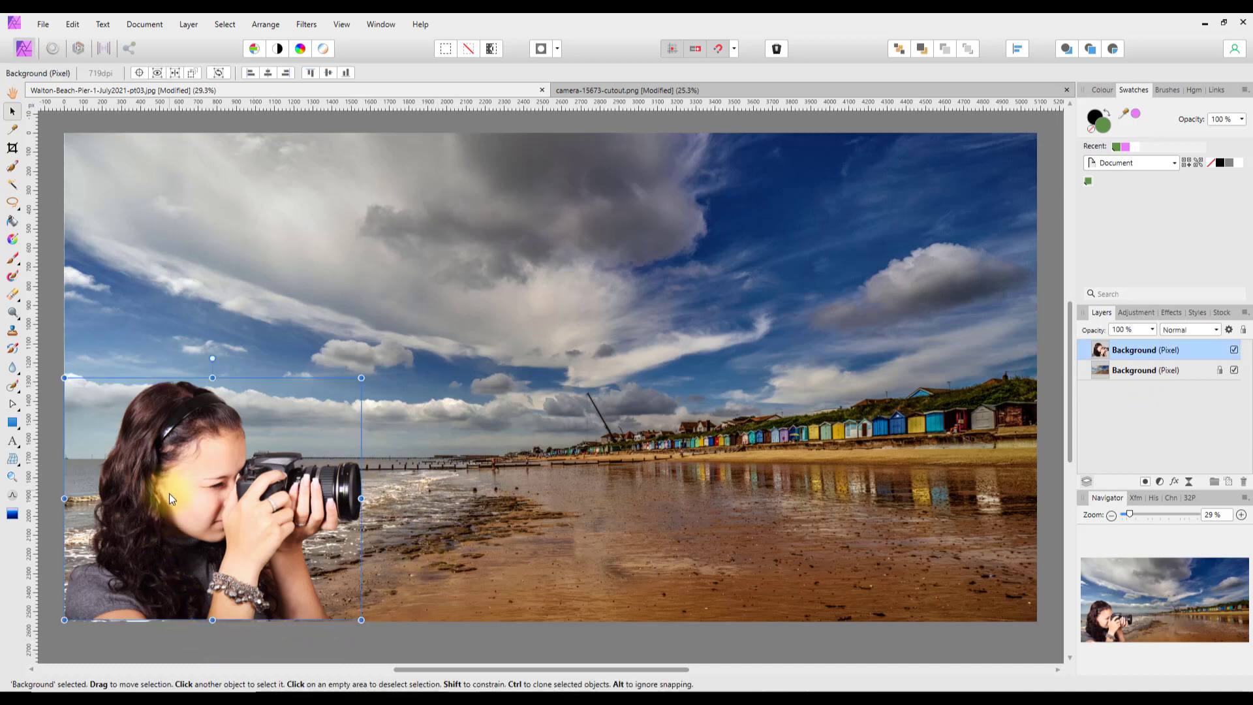
Step: With no layer selected, add a Black and White adjustment above both image layers, check its position in the stack, and delete it
click(429, 636)
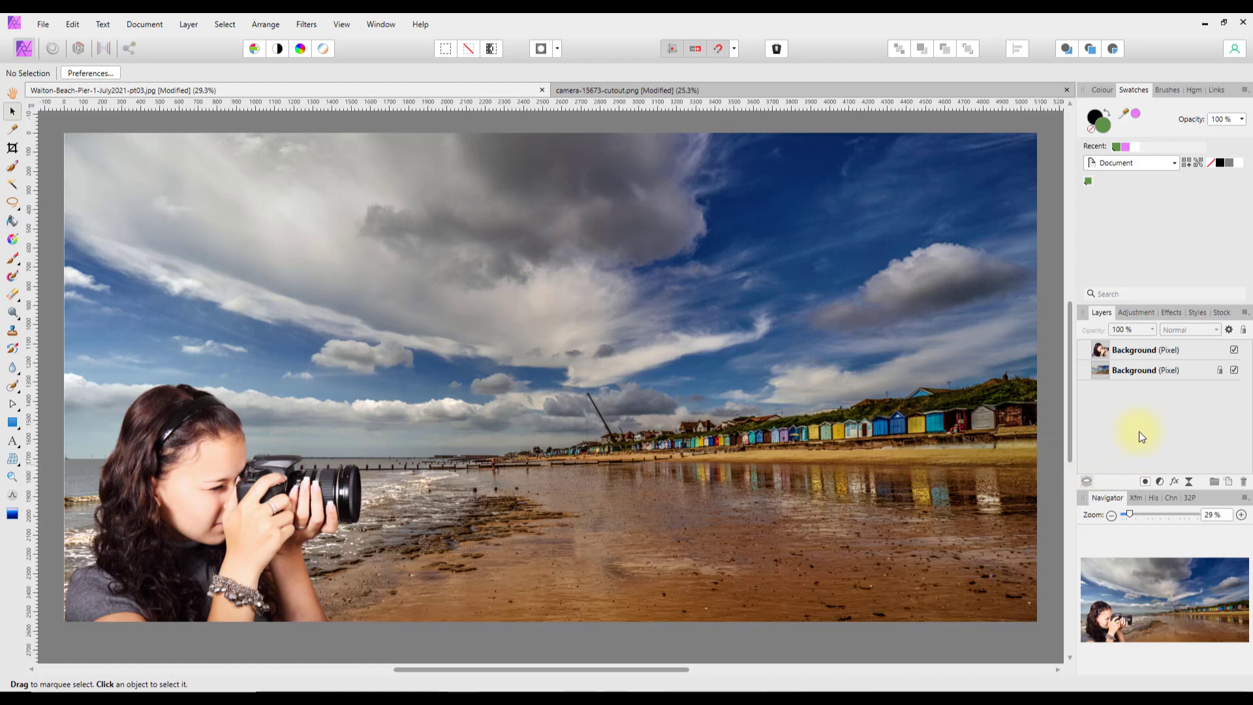
click(1161, 481)
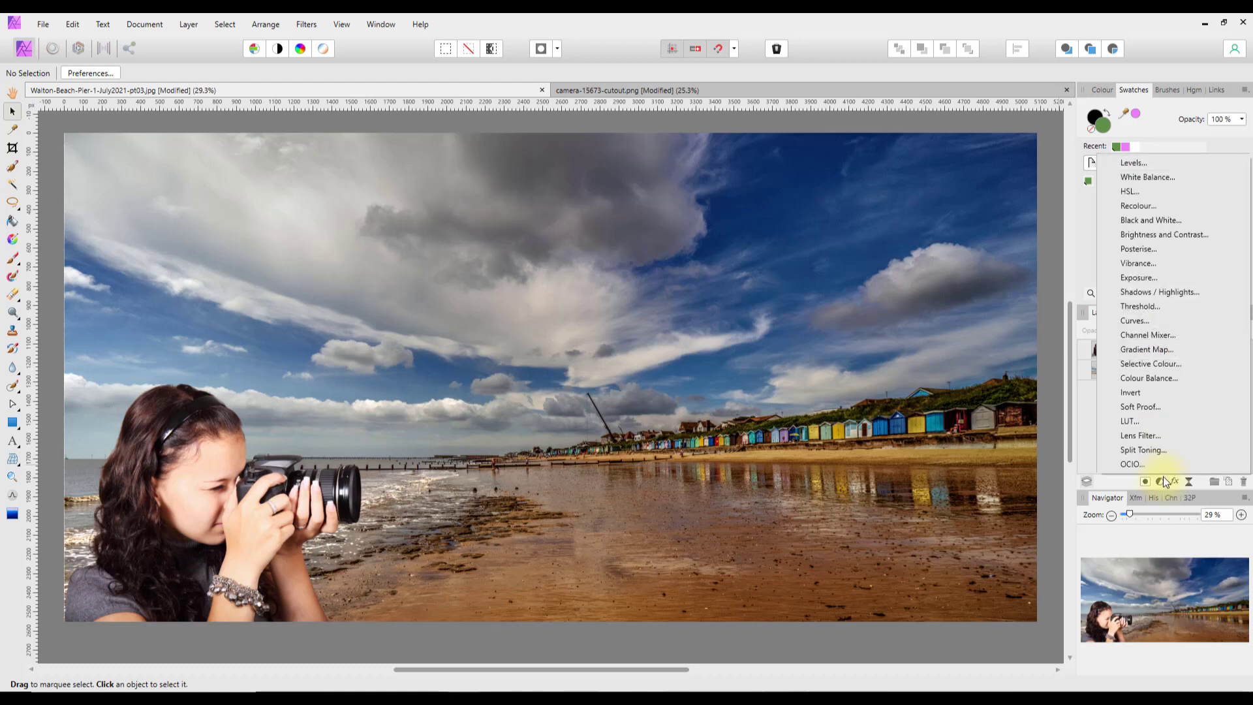
click(1182, 222)
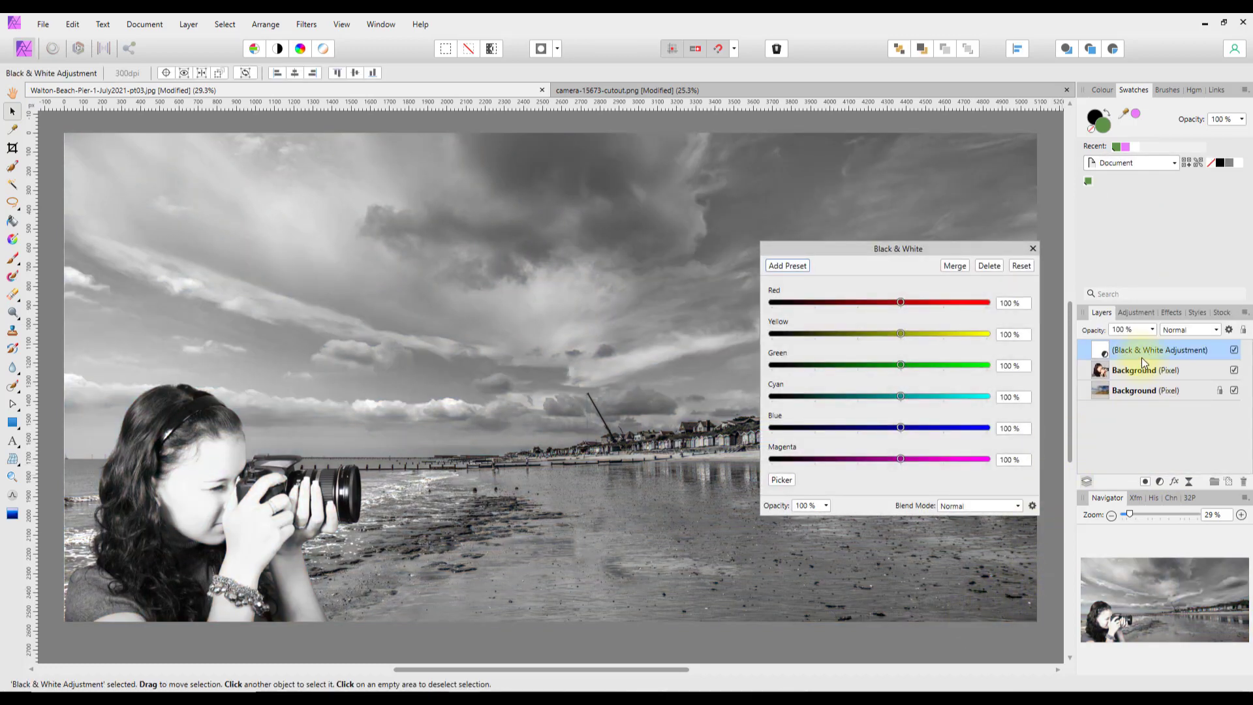
mouse_move(1142, 348)
mouse_down()
mouse_move(1091, 346)
mouse_move(1136, 354)
mouse_up()
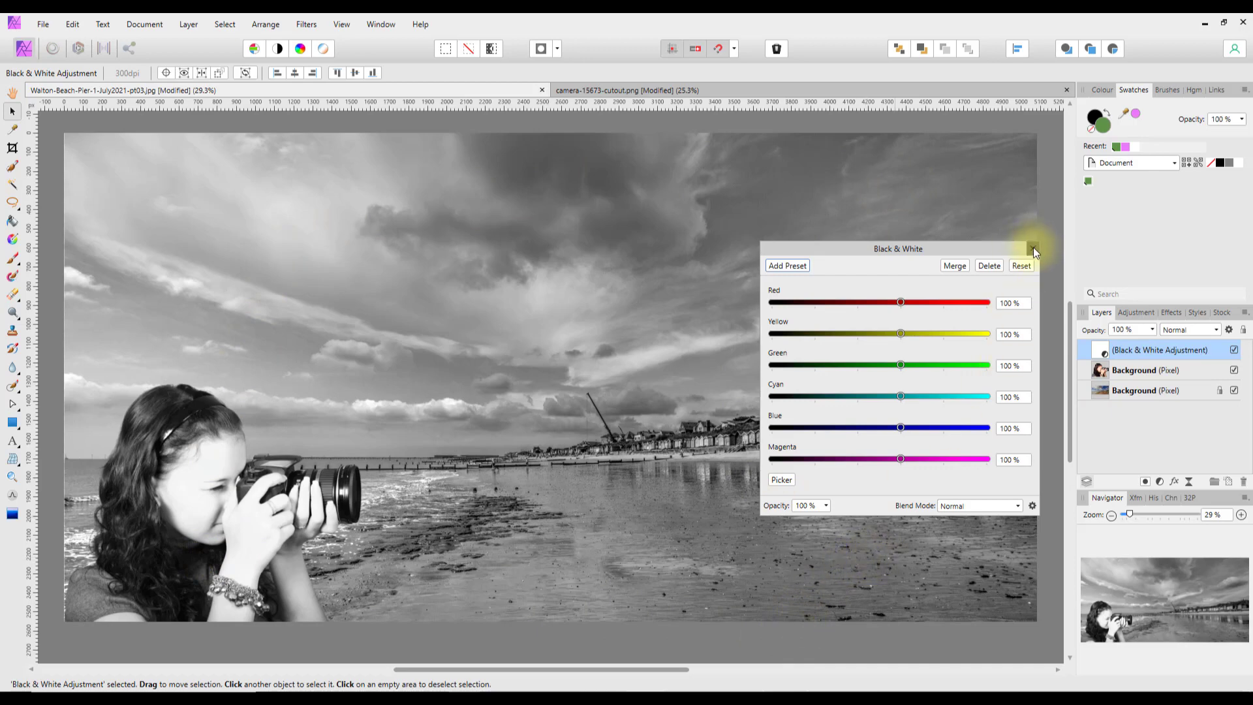
click(989, 266)
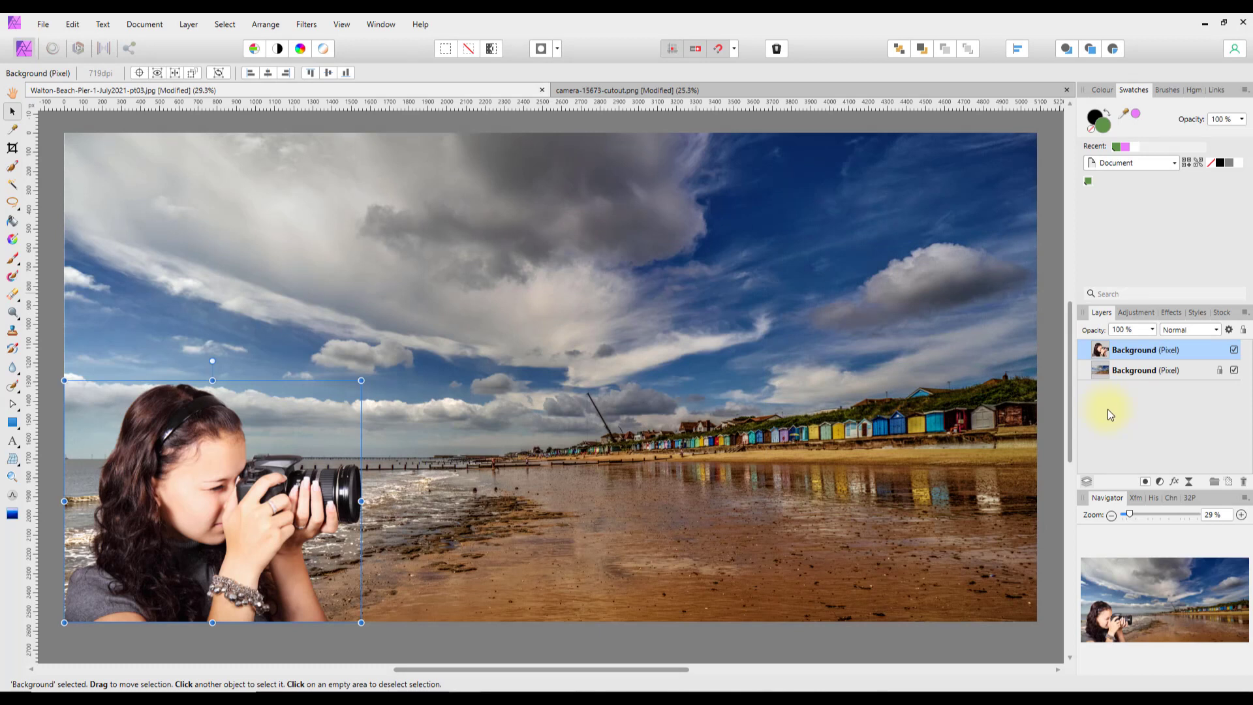
Step: Select the woman's layer and add a Black and White adjustment nested inside it
click(295, 495)
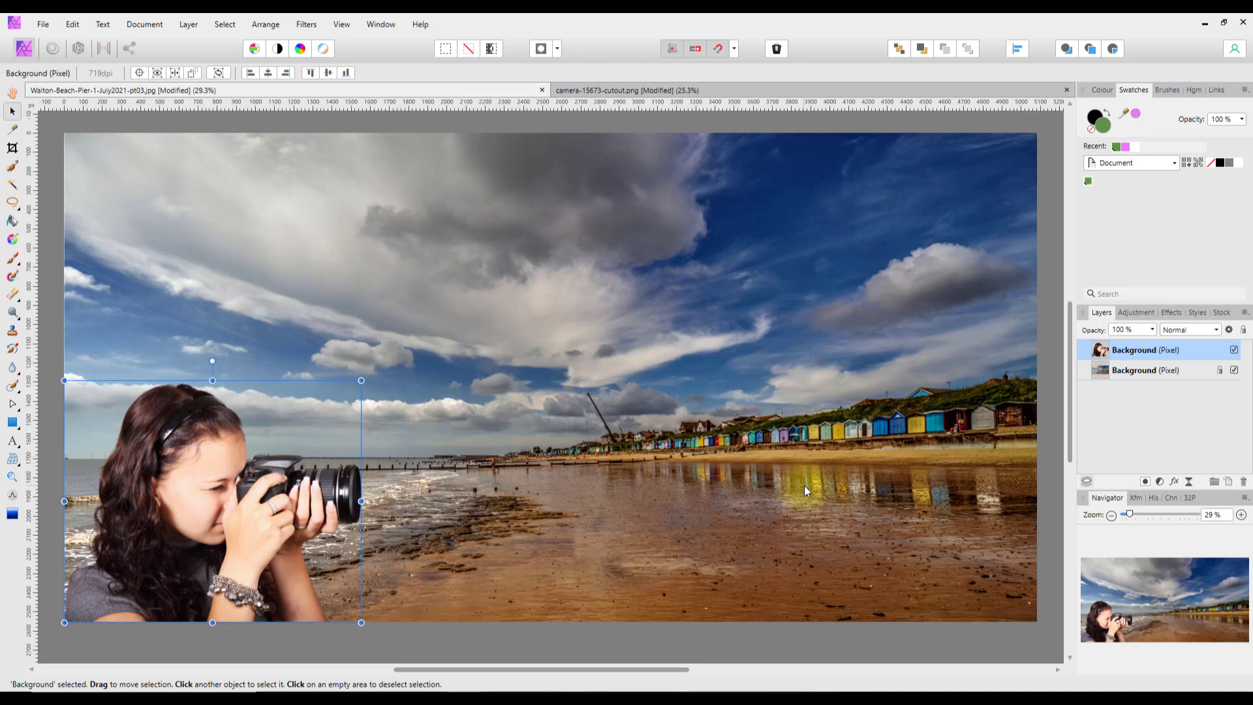
click(304, 475)
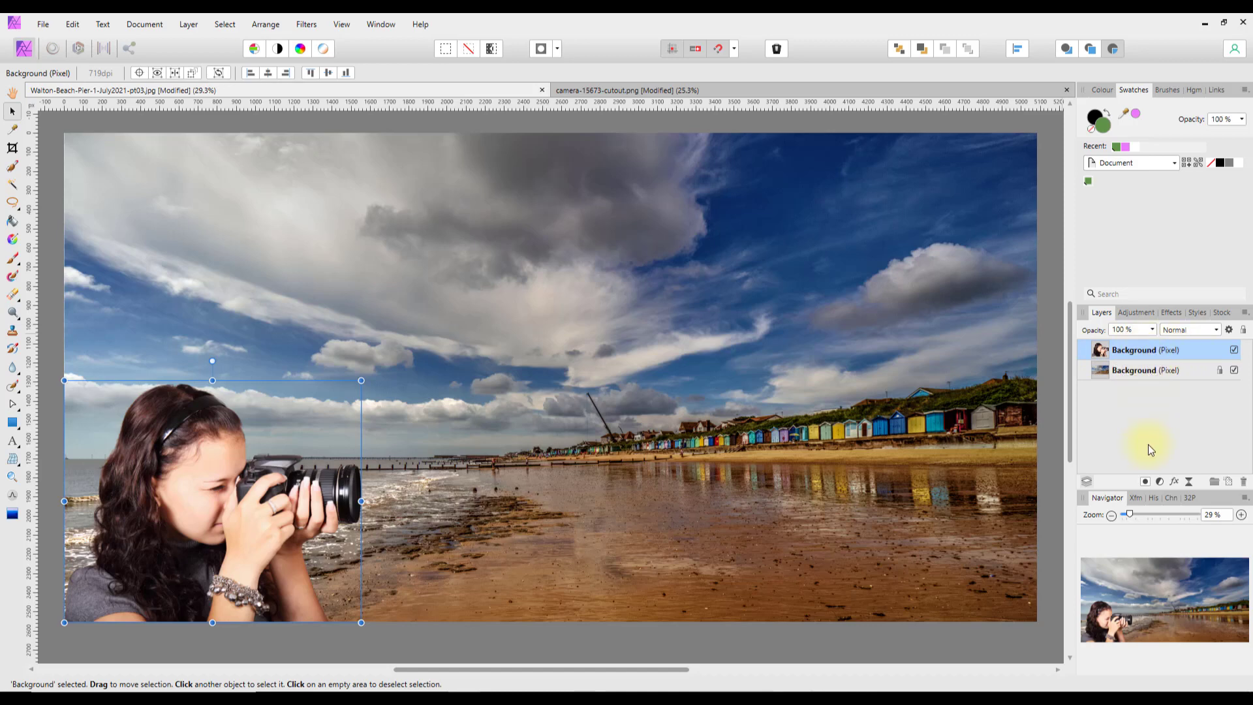
click(1161, 481)
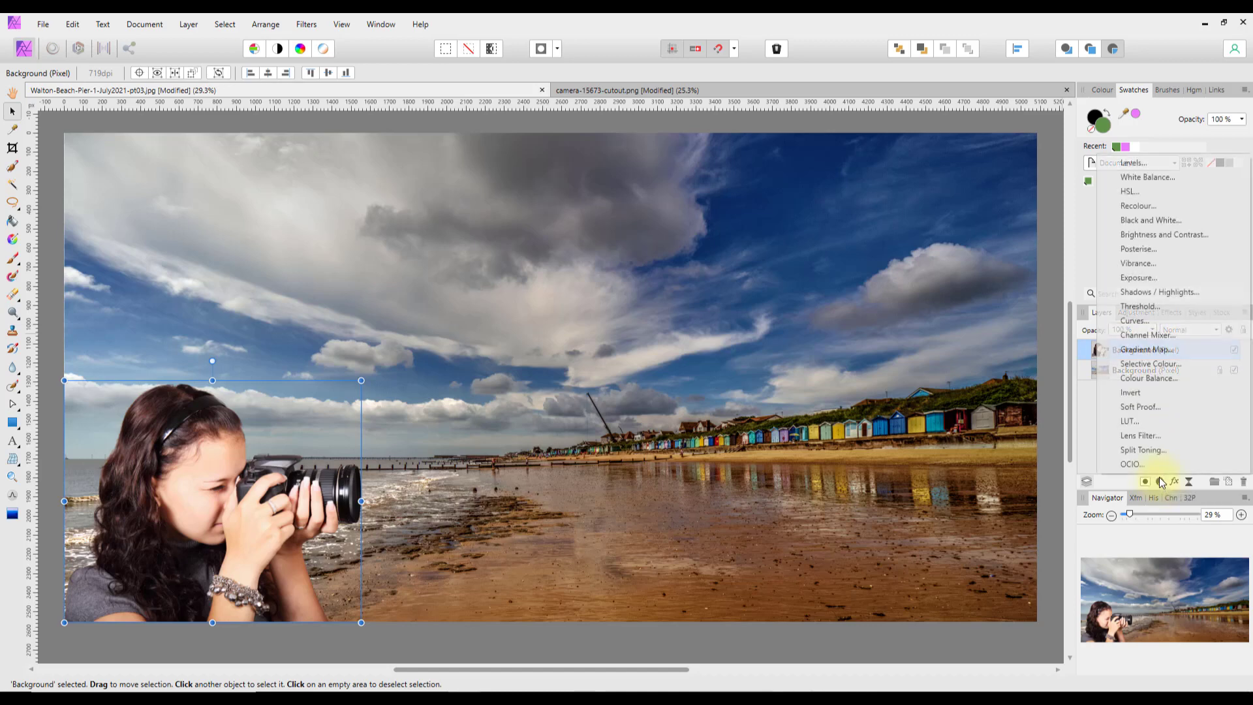
click(1176, 219)
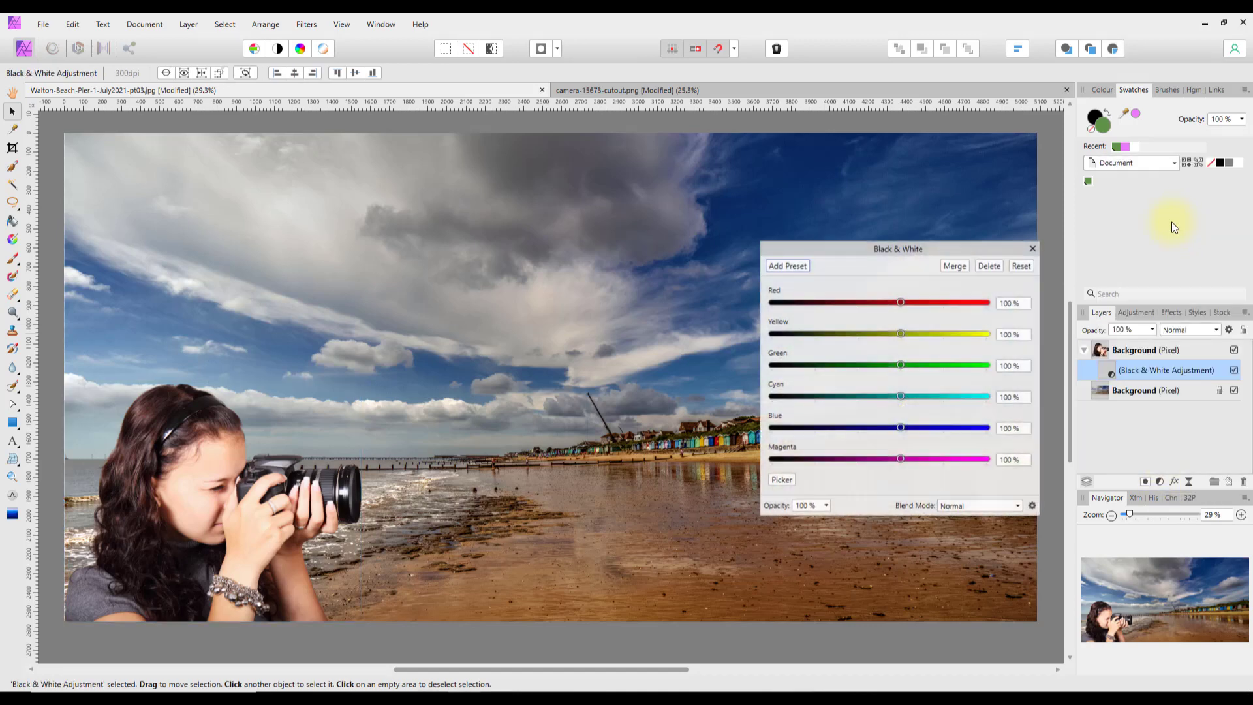
Step: Move the Black & White settings up and aside, check how the adjustment is nested under the woman's layer, and delete it
drag(943, 244, 947, 120)
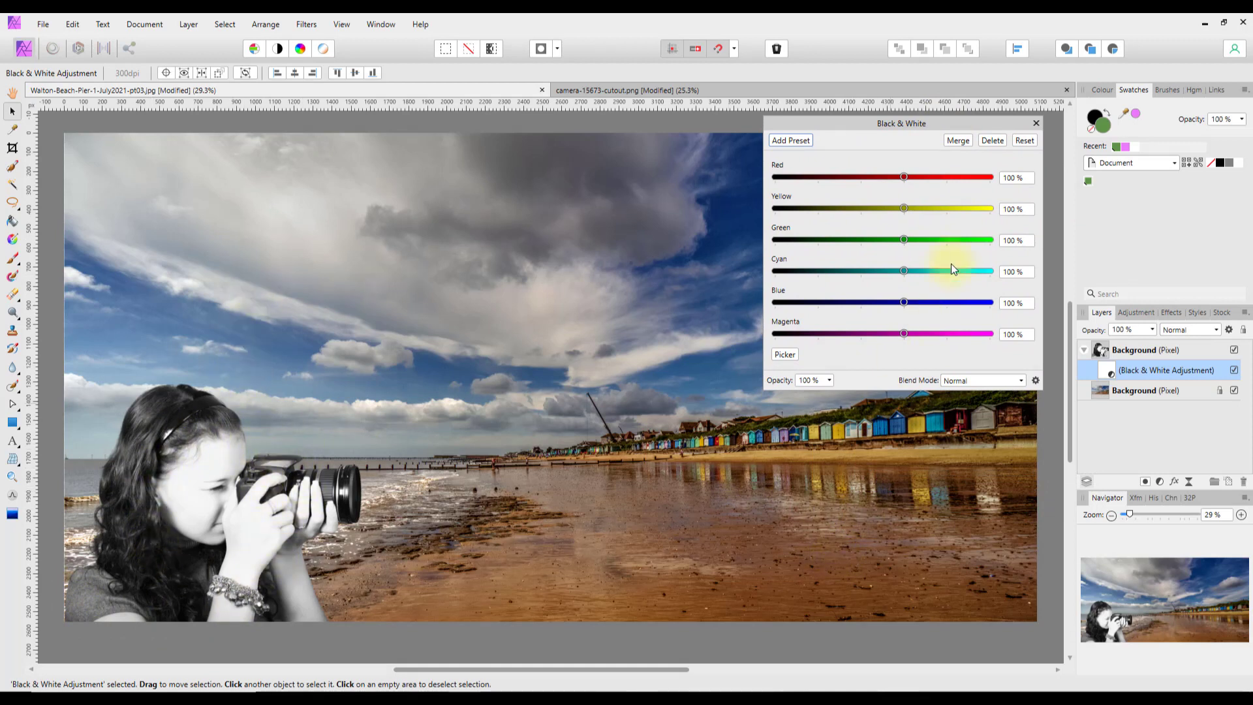
drag(990, 123, 940, 128)
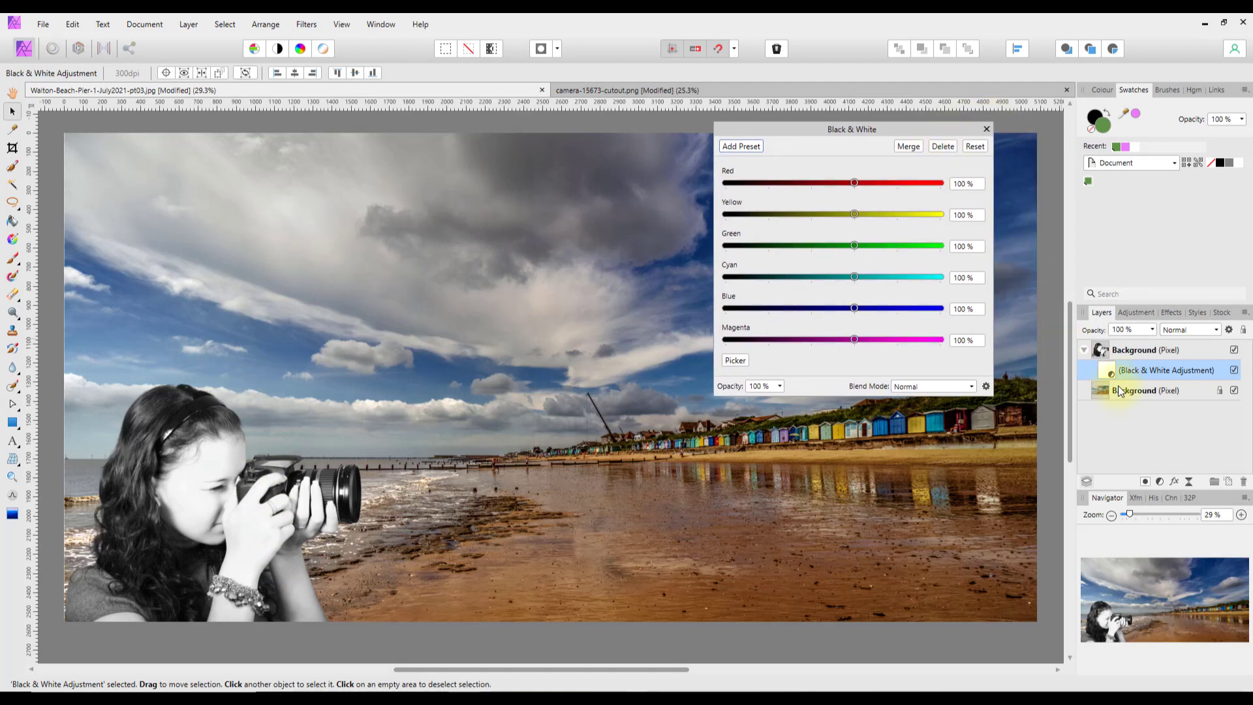
drag(1105, 361, 1149, 378)
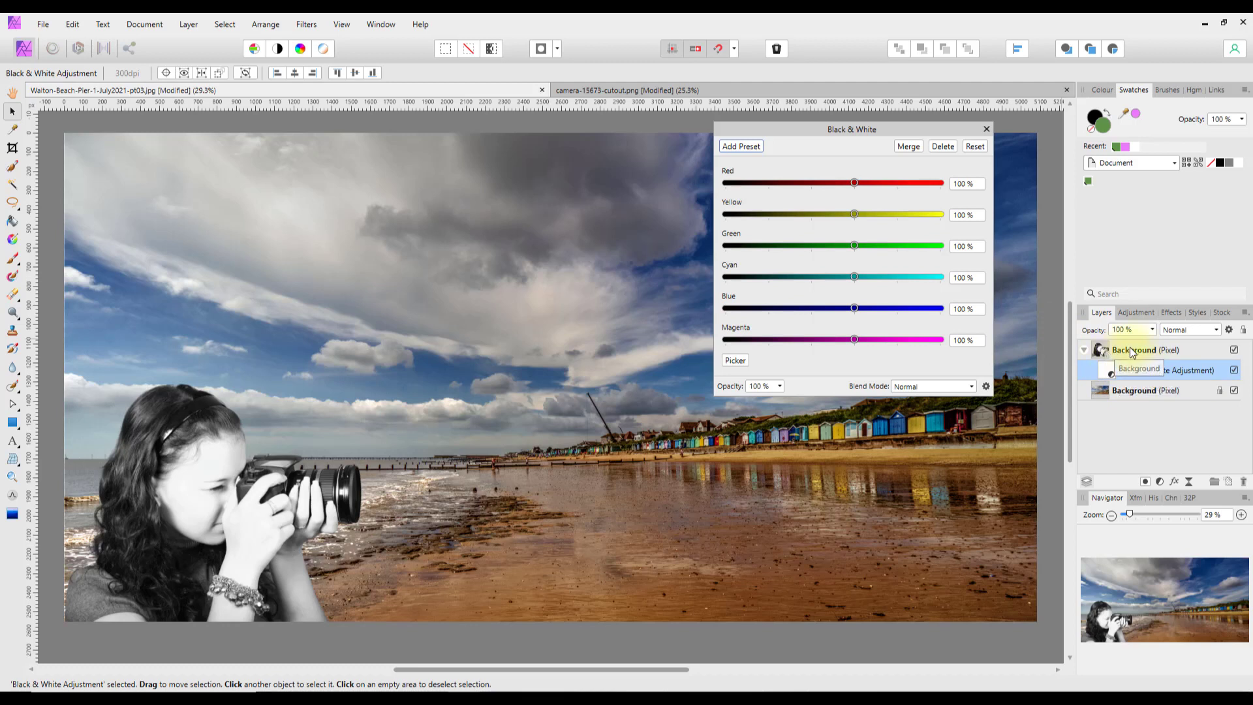
click(942, 146)
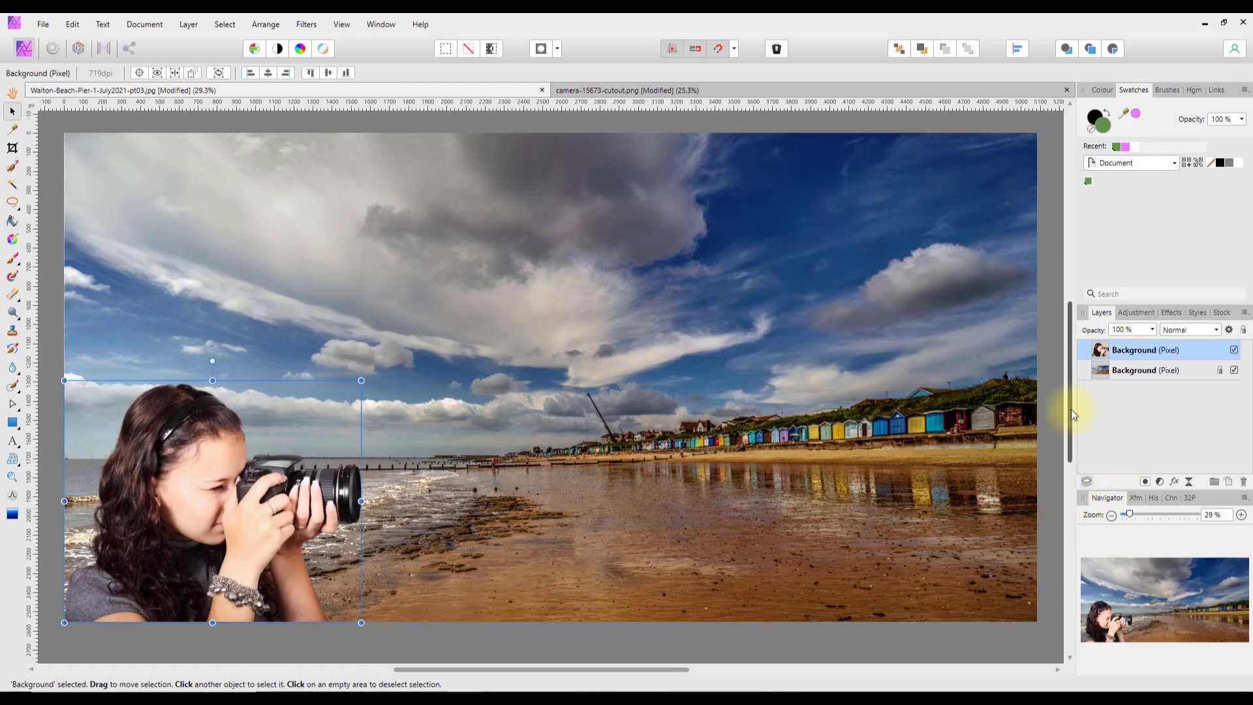
Step: Put the woman's layer into a group of its own, expand the group, and name it Girl
drag(1071, 409, 1073, 401)
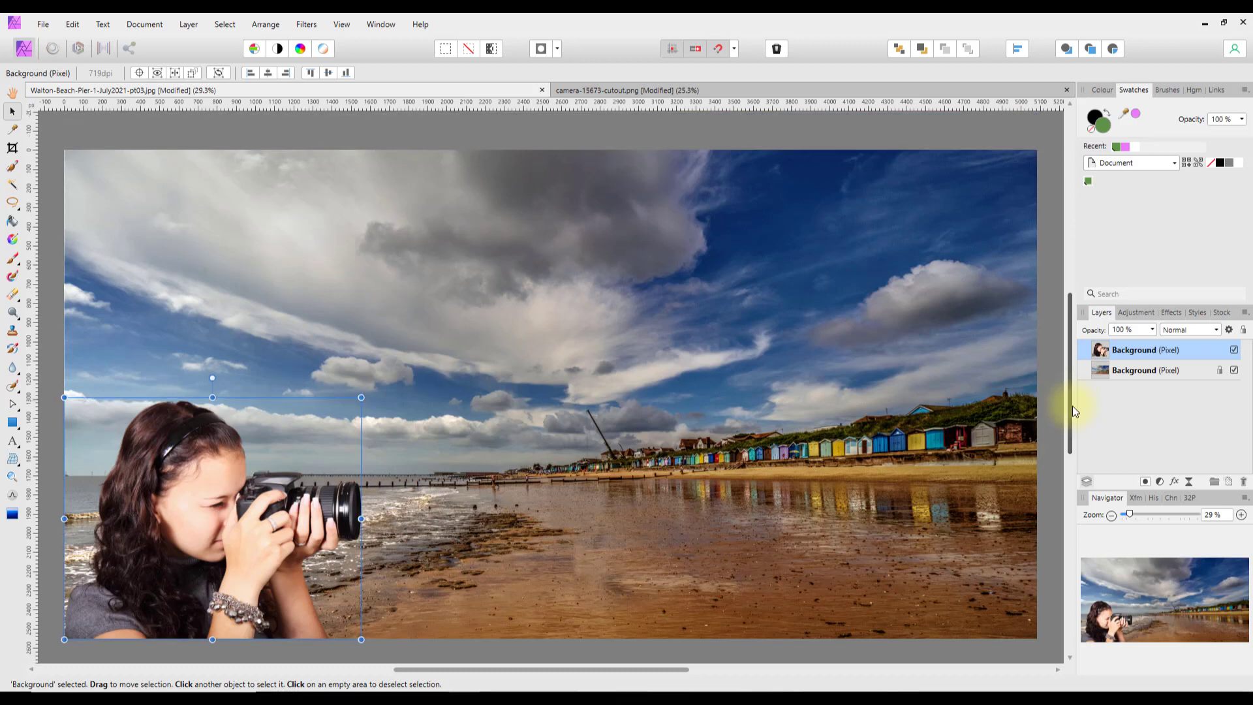
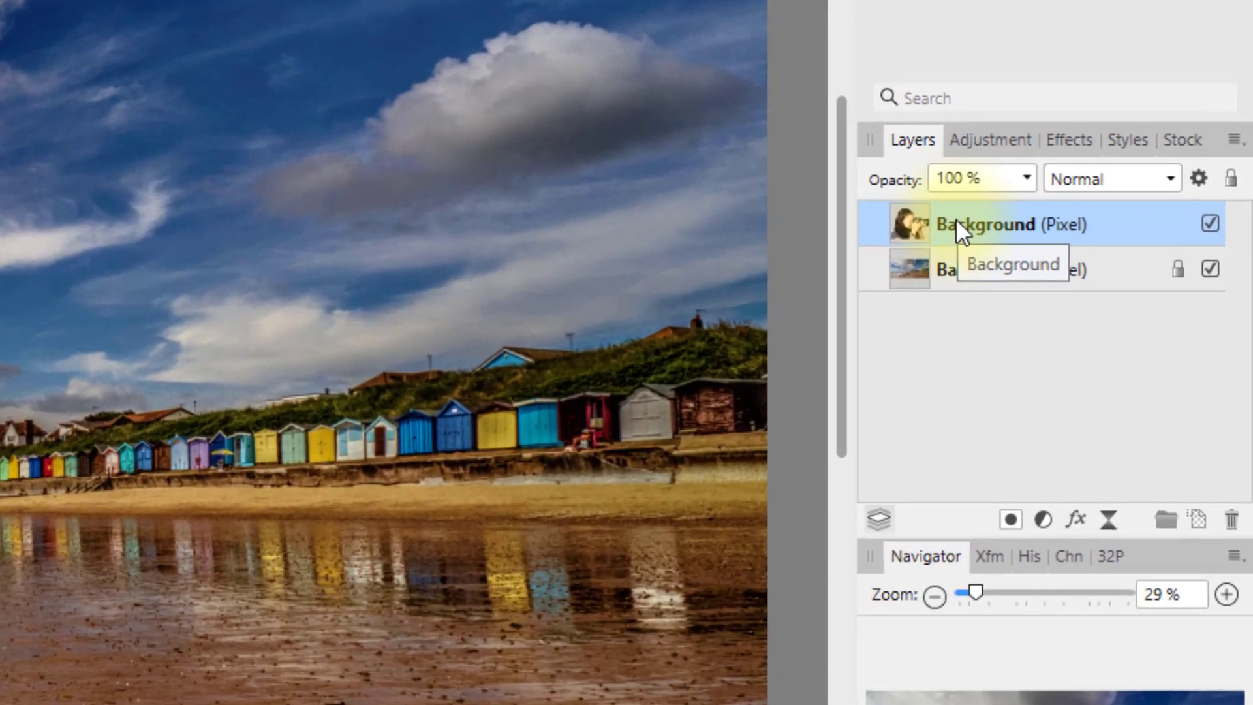
right_click(1121, 348)
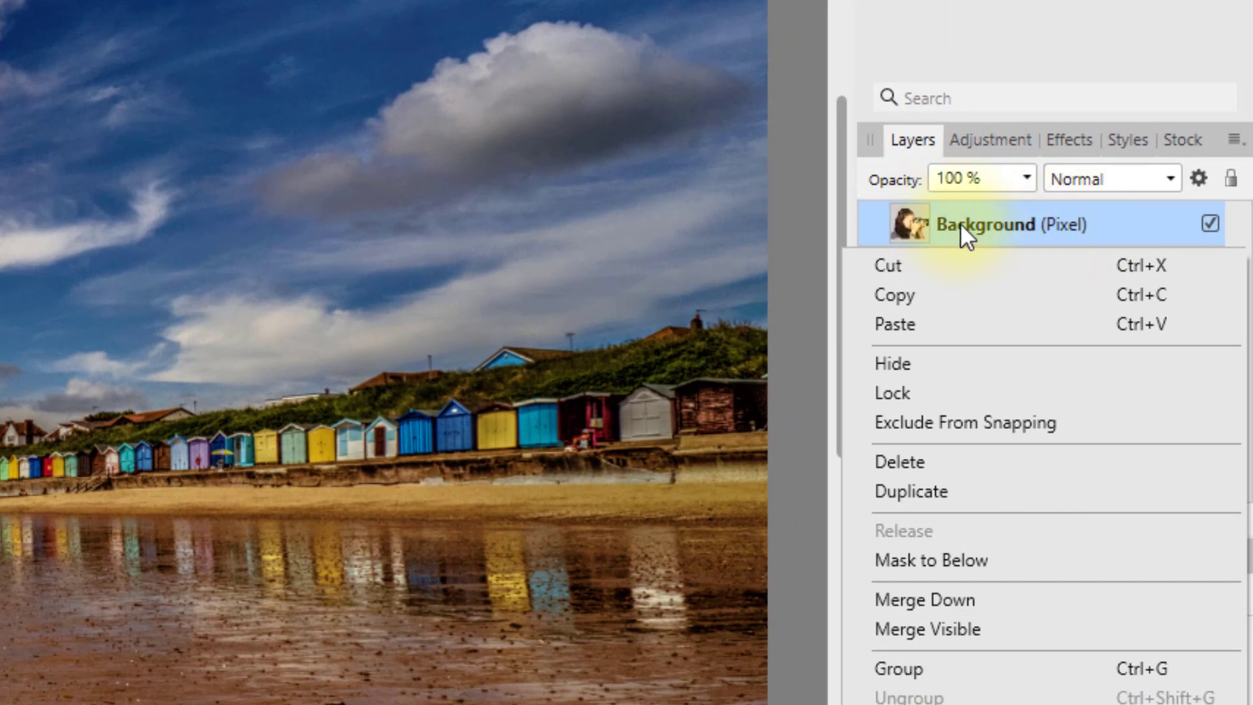
click(919, 668)
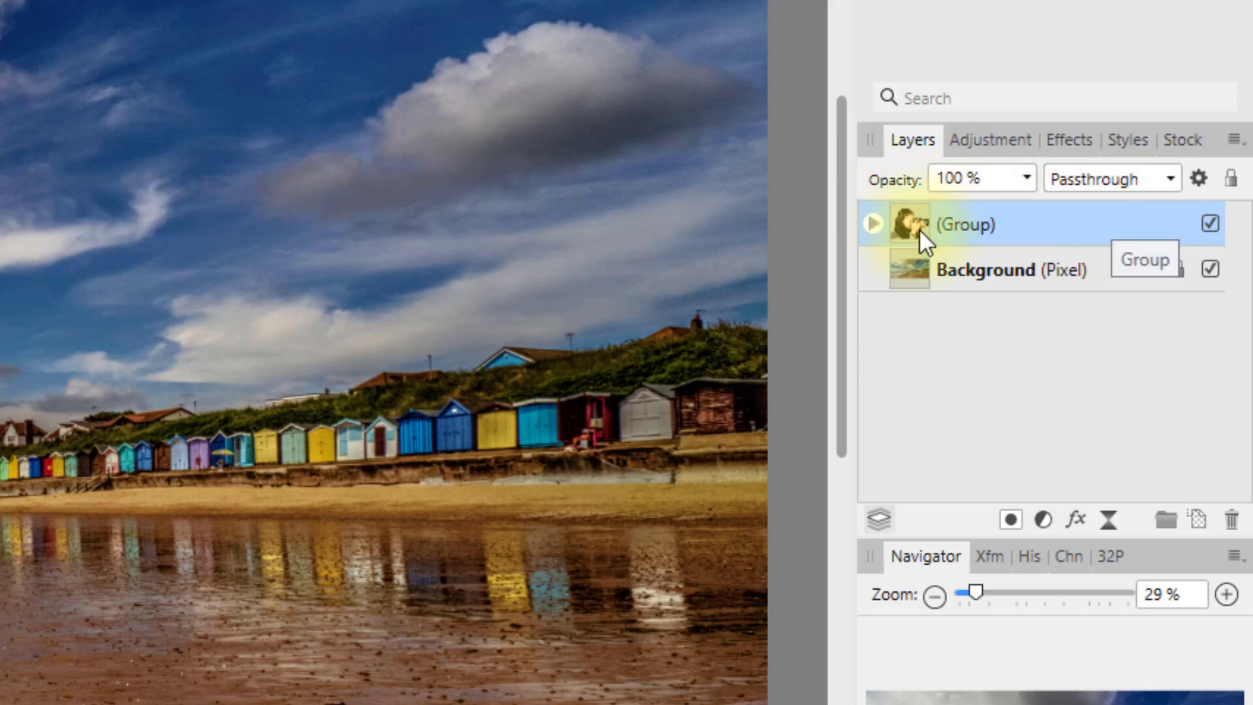
click(875, 222)
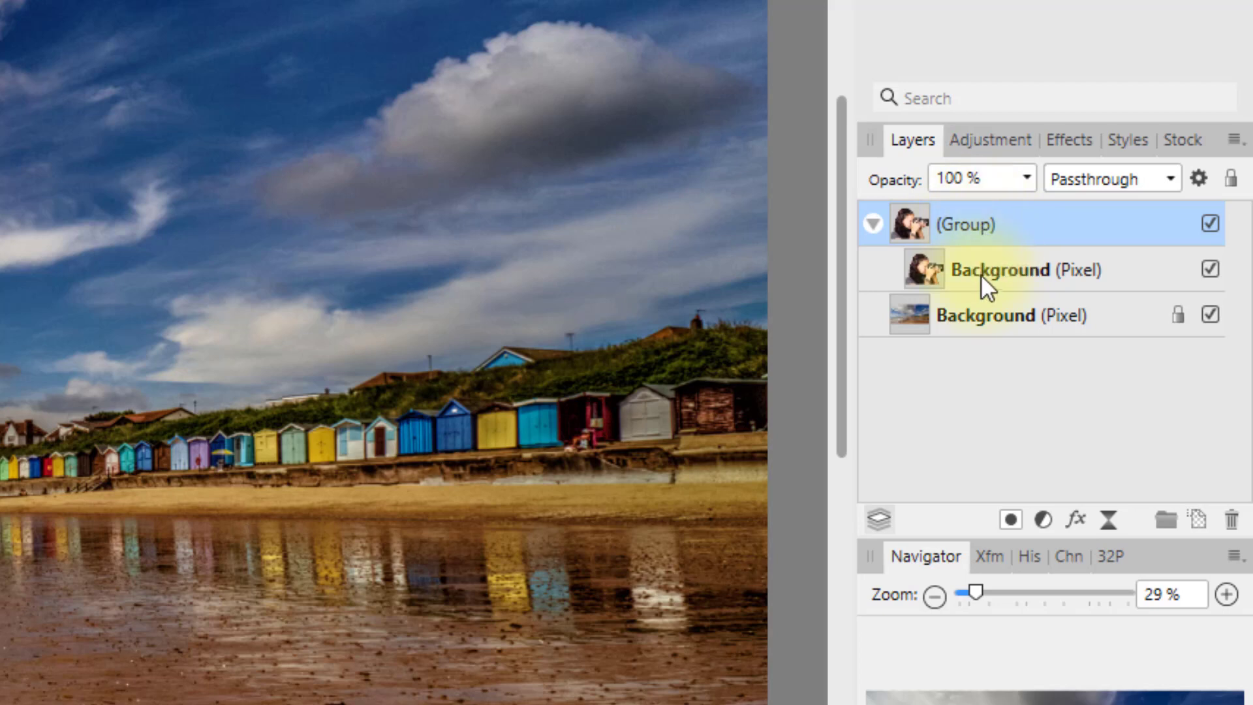
double_click(976, 224)
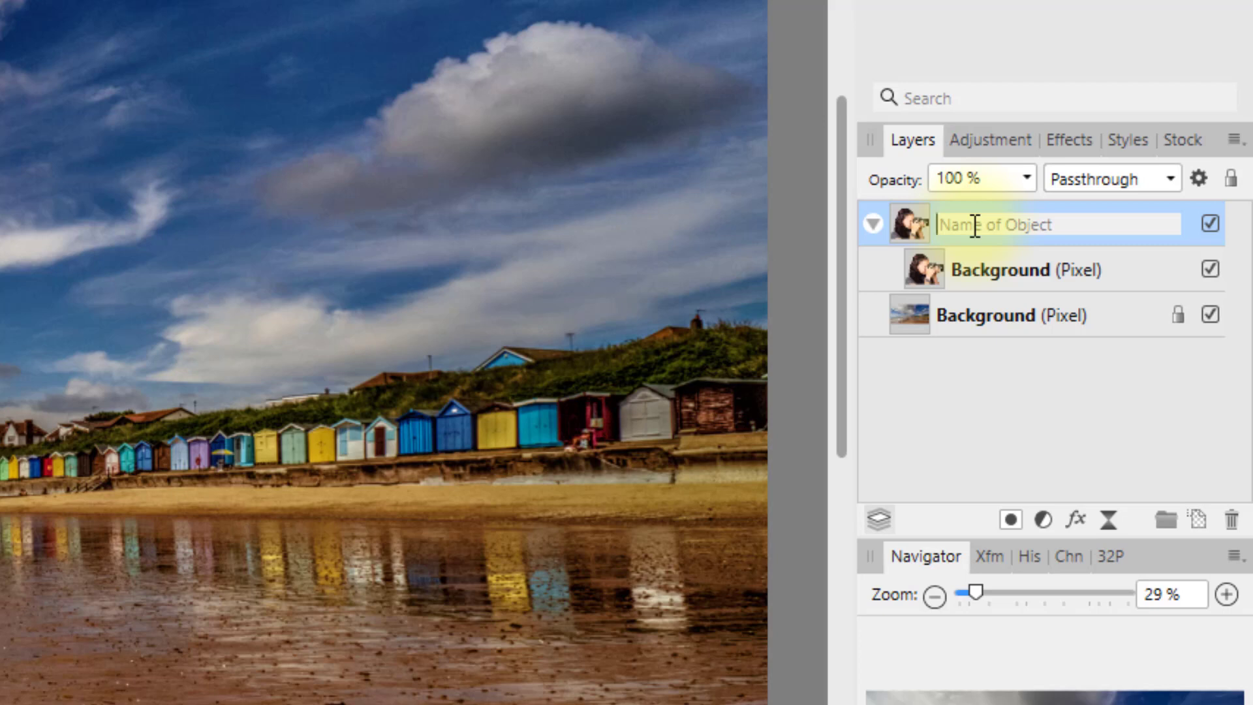
text(Girl)
key(Return)
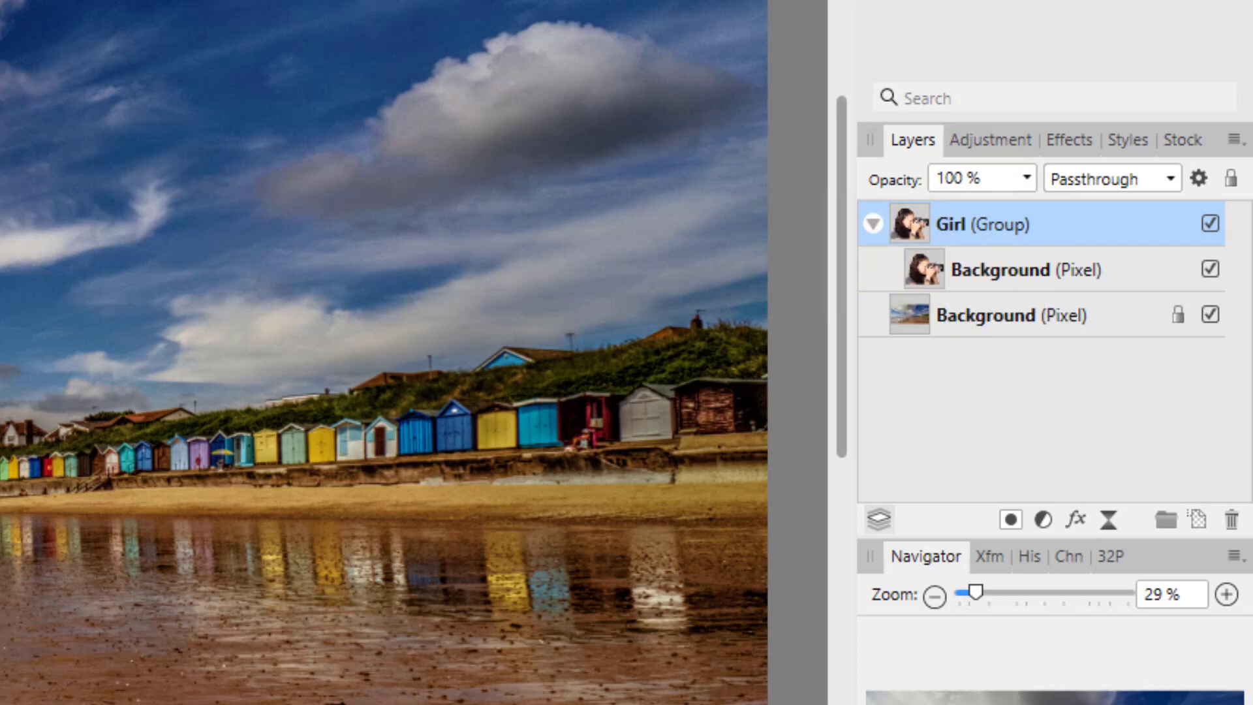
Step: Rename the woman's pixel layer inside the Girl group as "girl with camera"
click(966, 275)
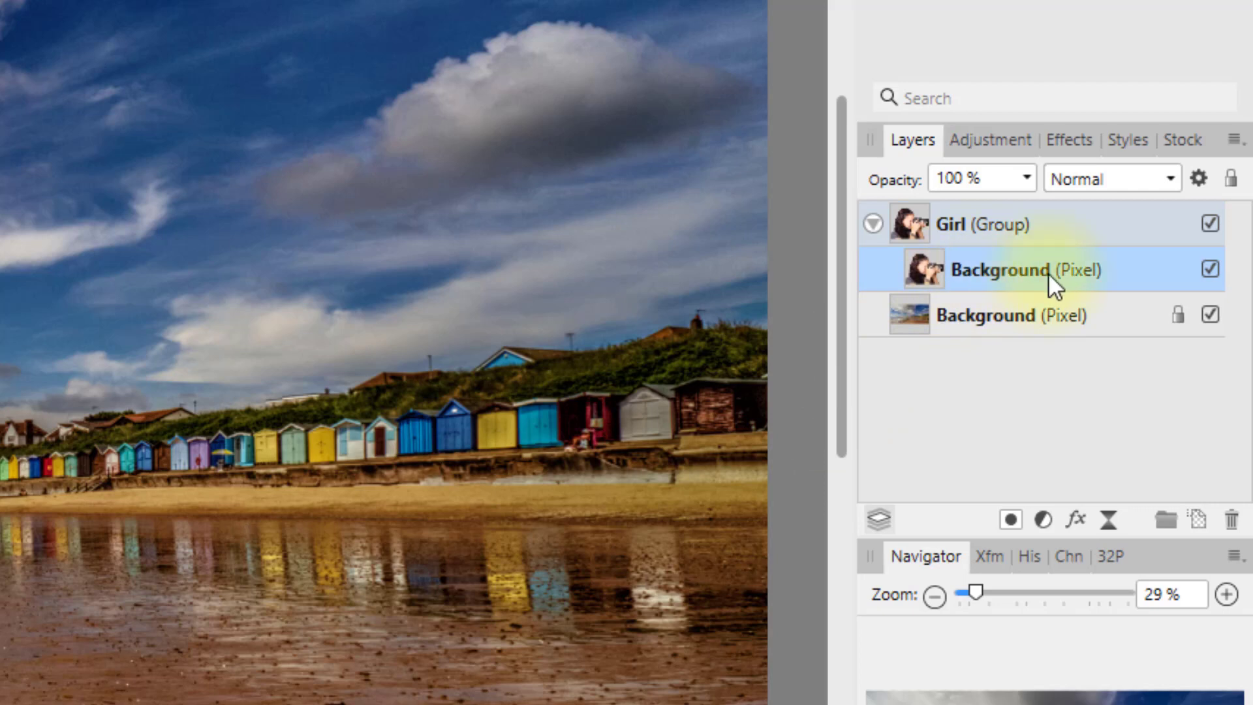
double_click(984, 272)
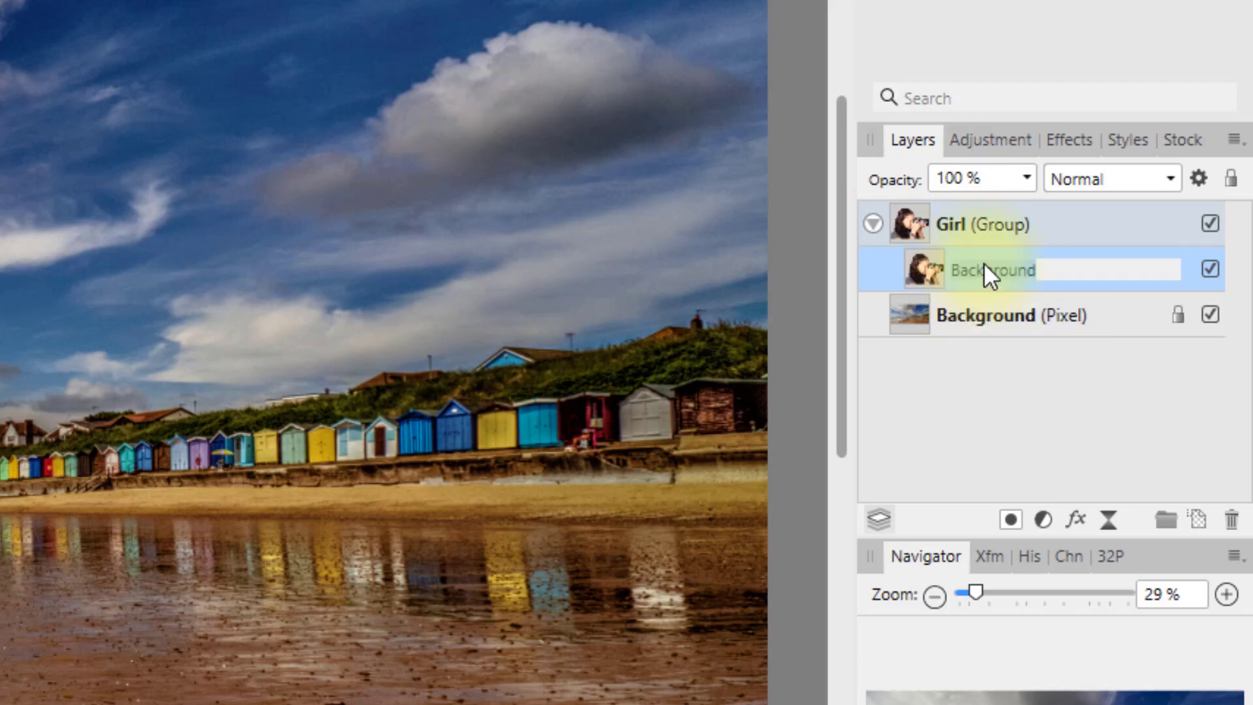
text(girl w)
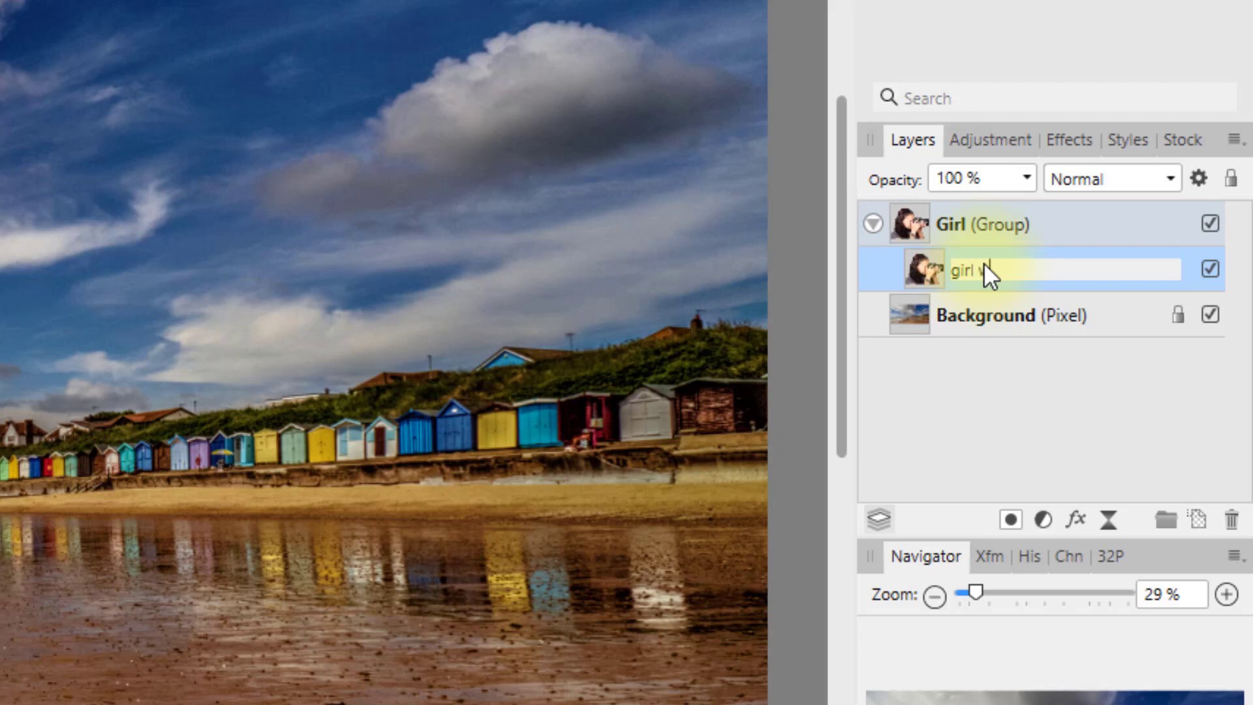
text(ith camera)
key(Return)
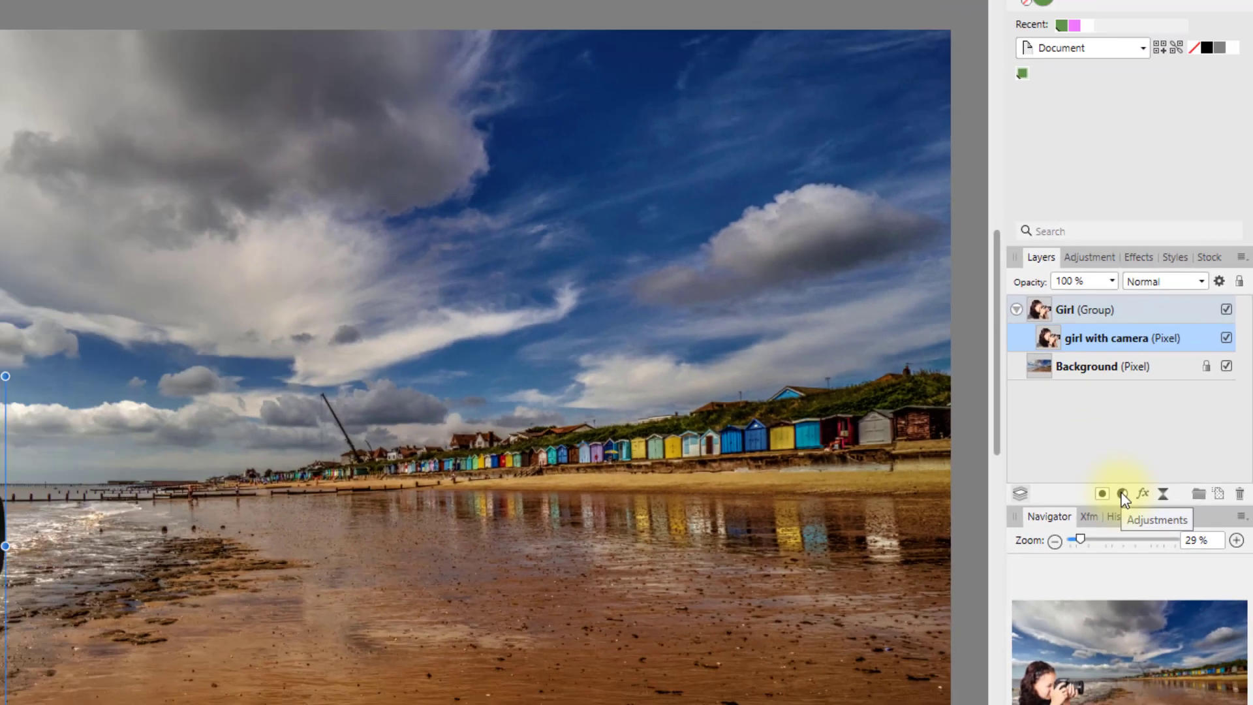
Step: Add a Black and White adjustment above the woman's layer inside the Girl group with default settings, then collapse and re-expand the group
click(1043, 519)
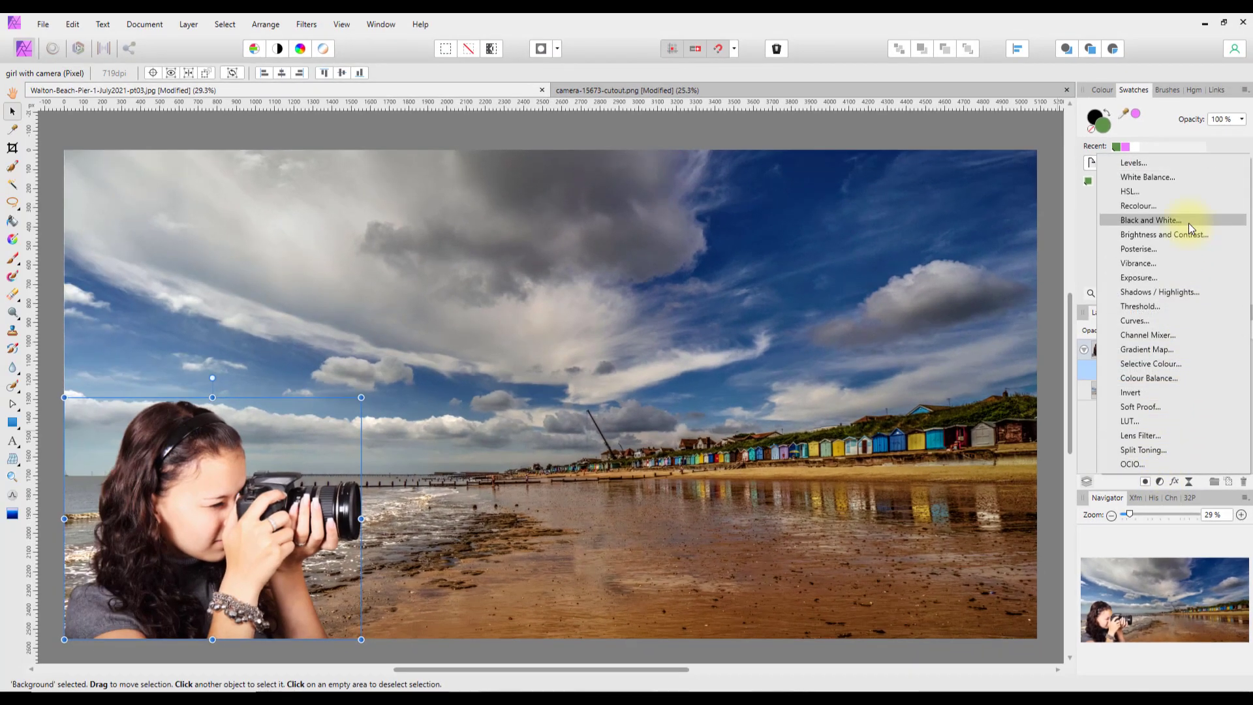
click(1188, 222)
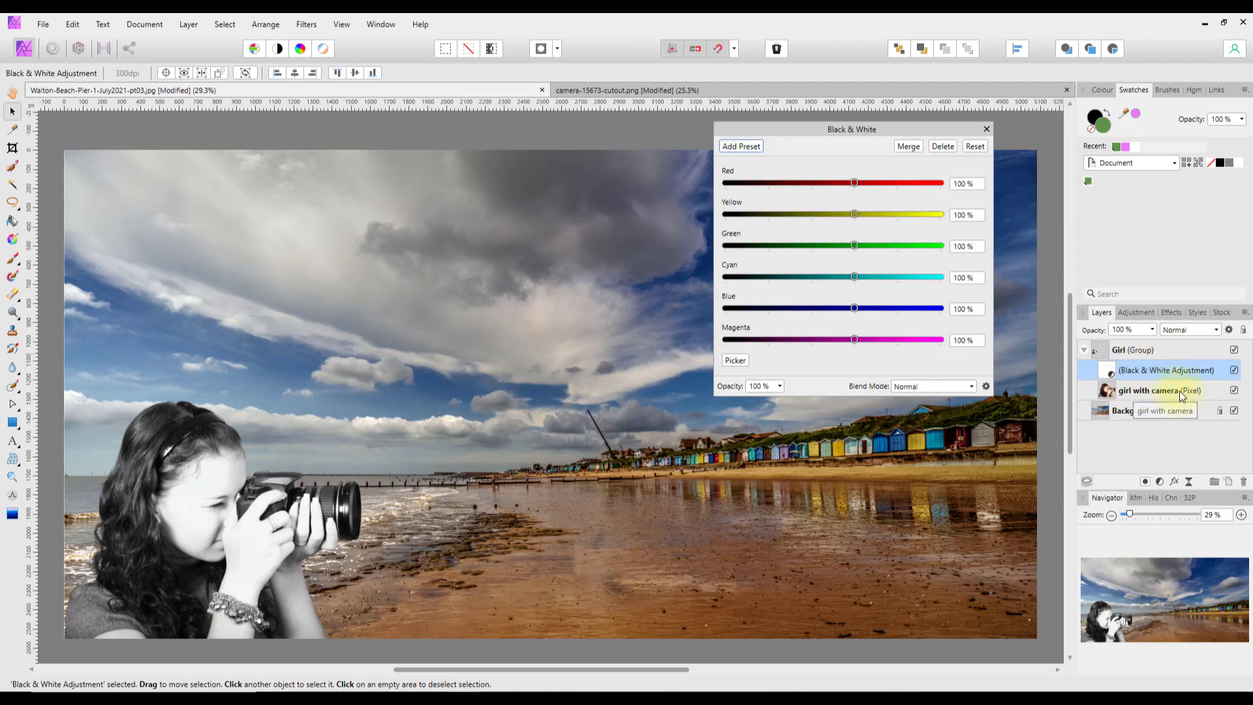
click(988, 128)
click(1084, 349)
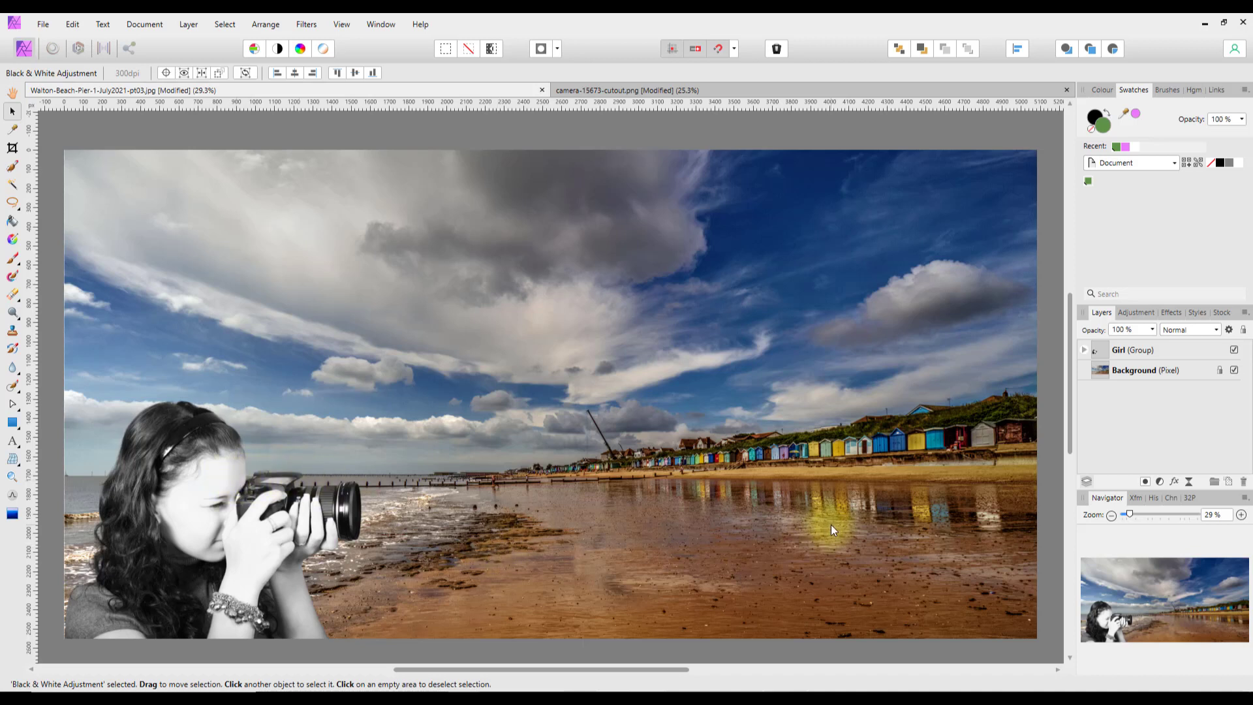
click(1085, 351)
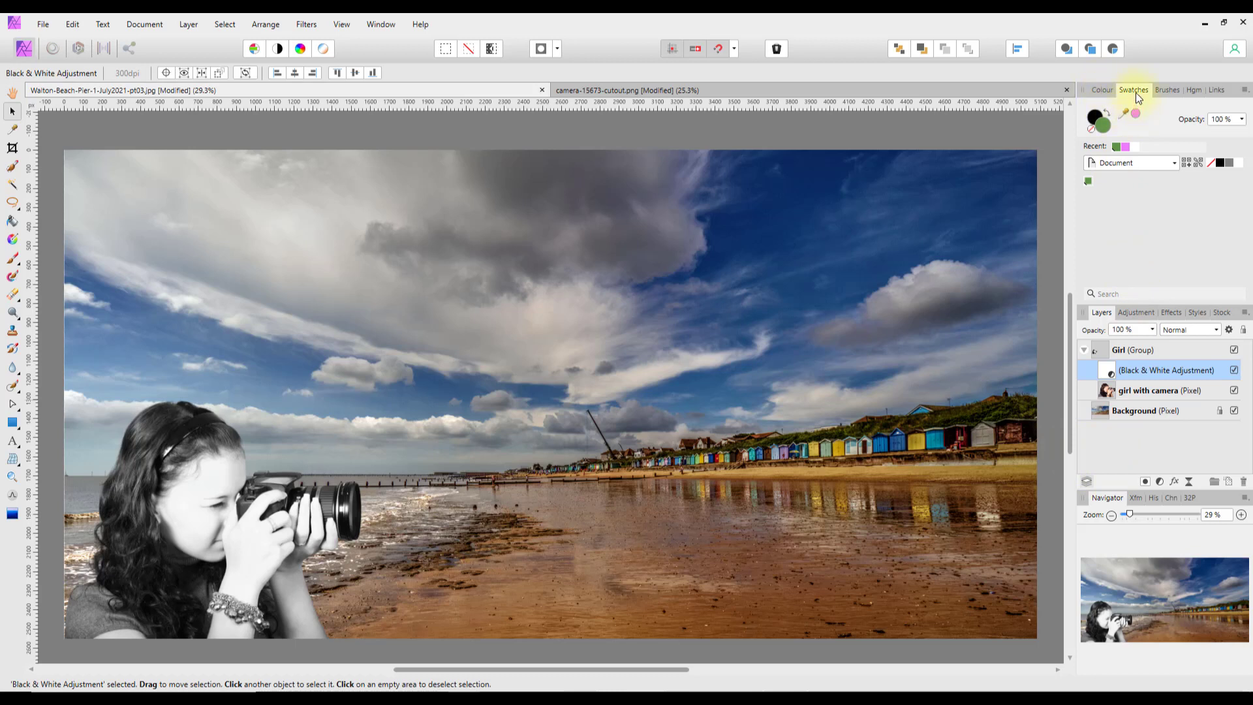
Step: Show the tint and opacity settings of the current global colour
click(1106, 89)
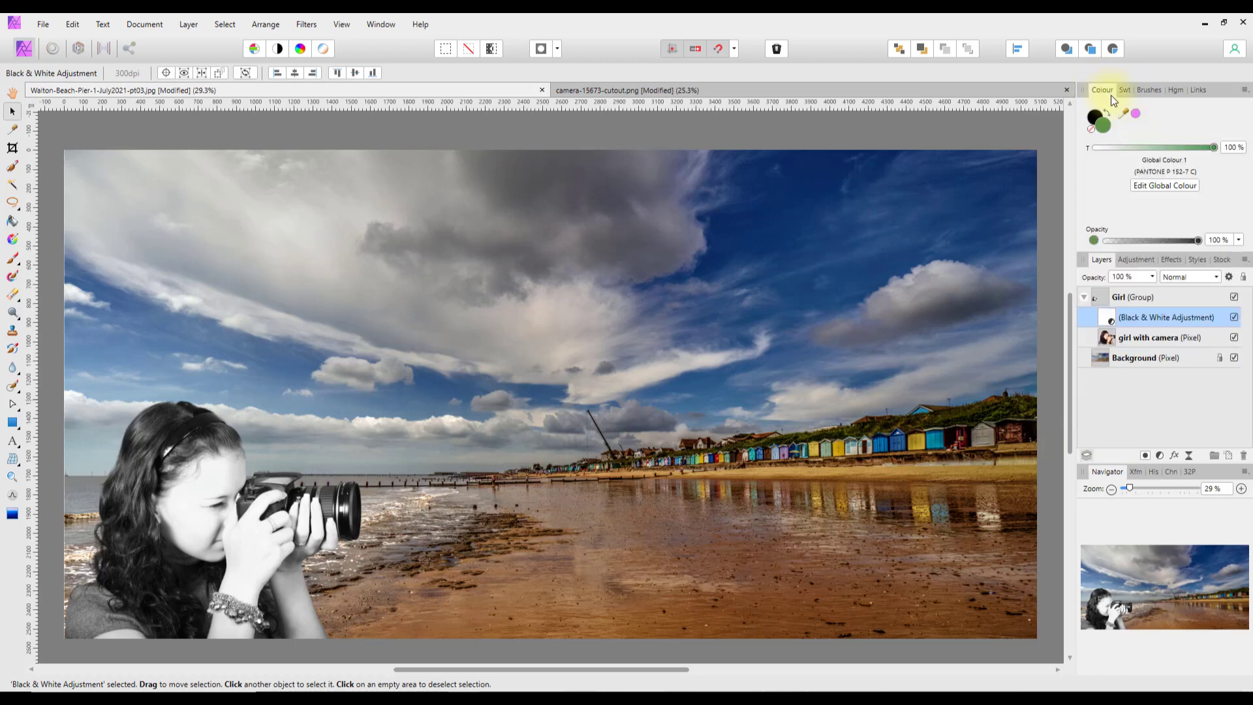